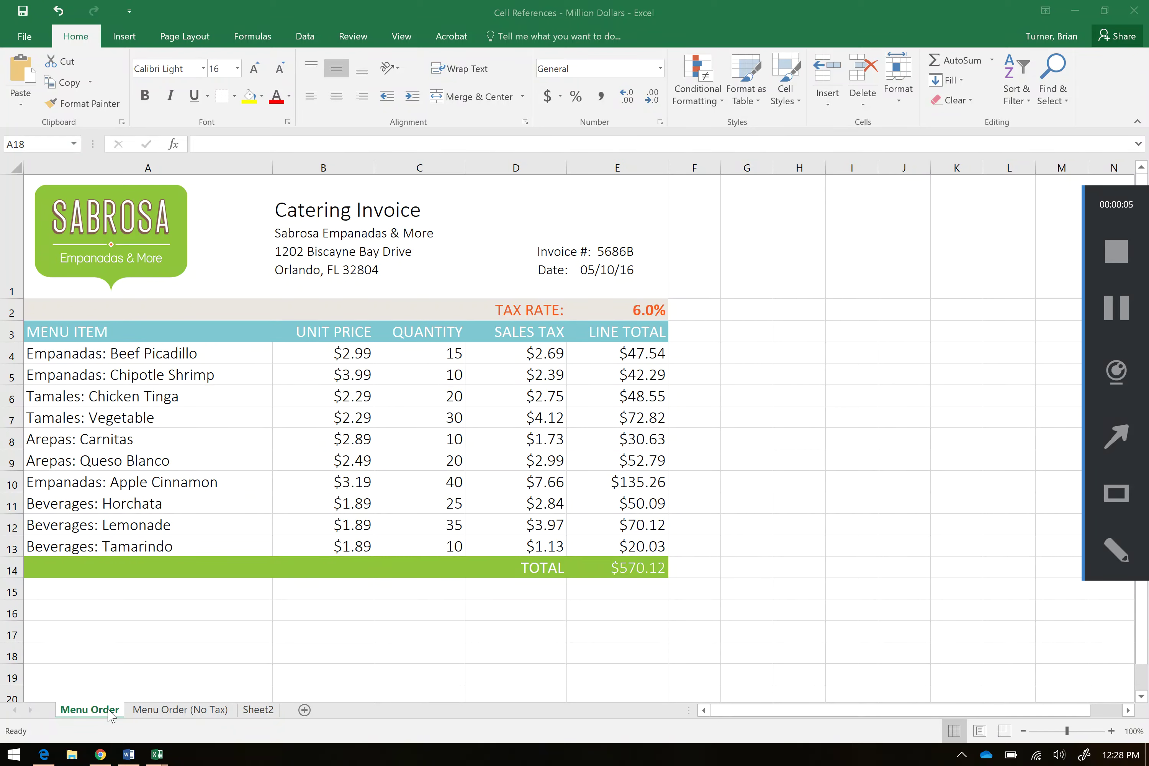
Rename the Sheet2 worksheet as One Million Dollars.
left_click(176, 710, "ctrl")
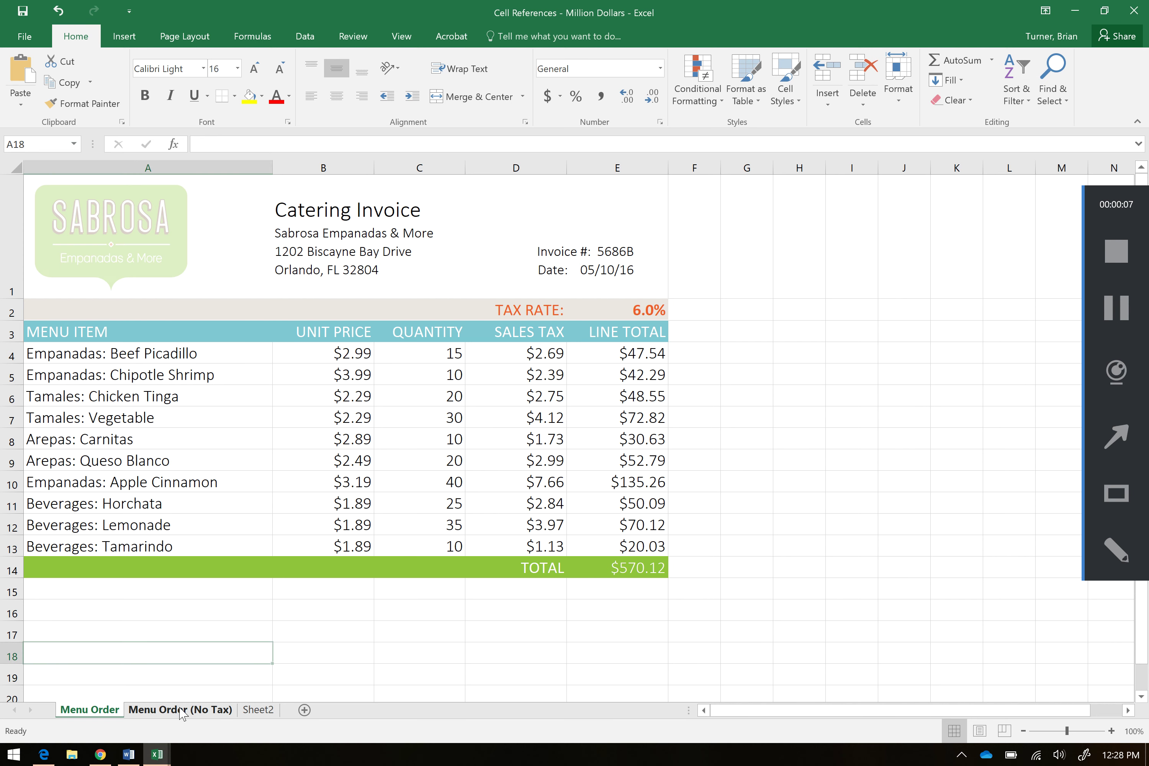
left_click(182, 711)
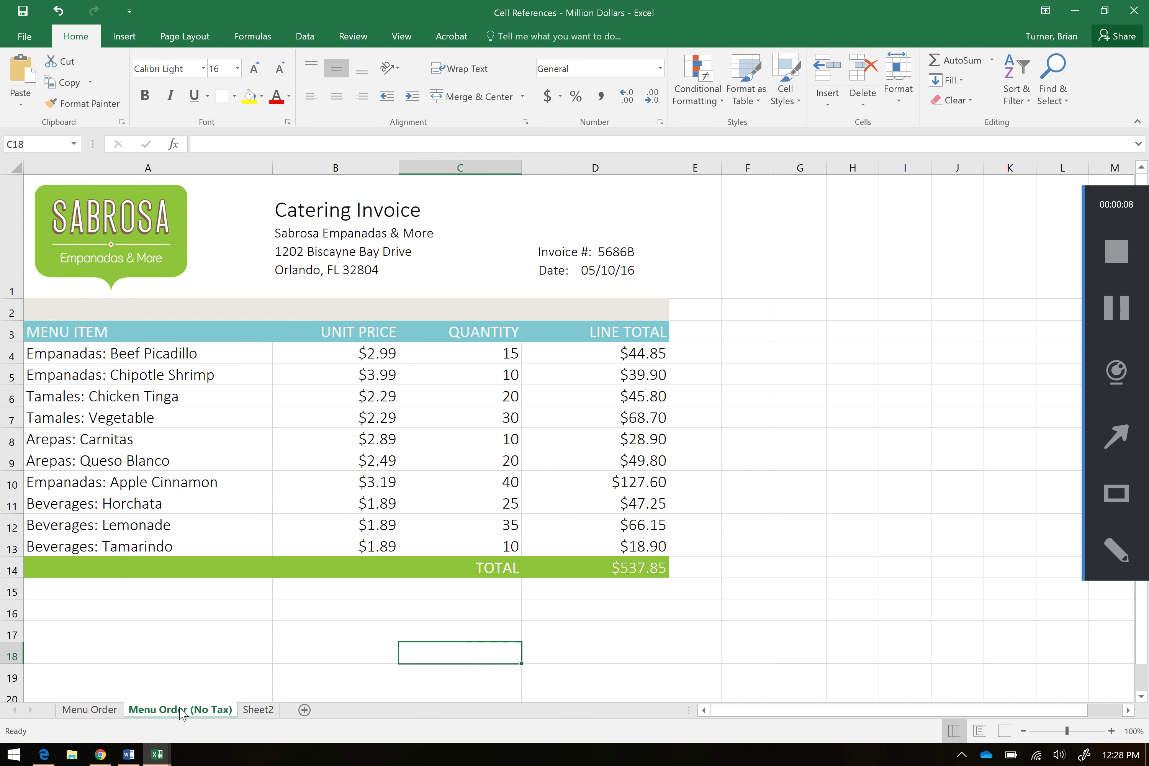
left_click(258, 710)
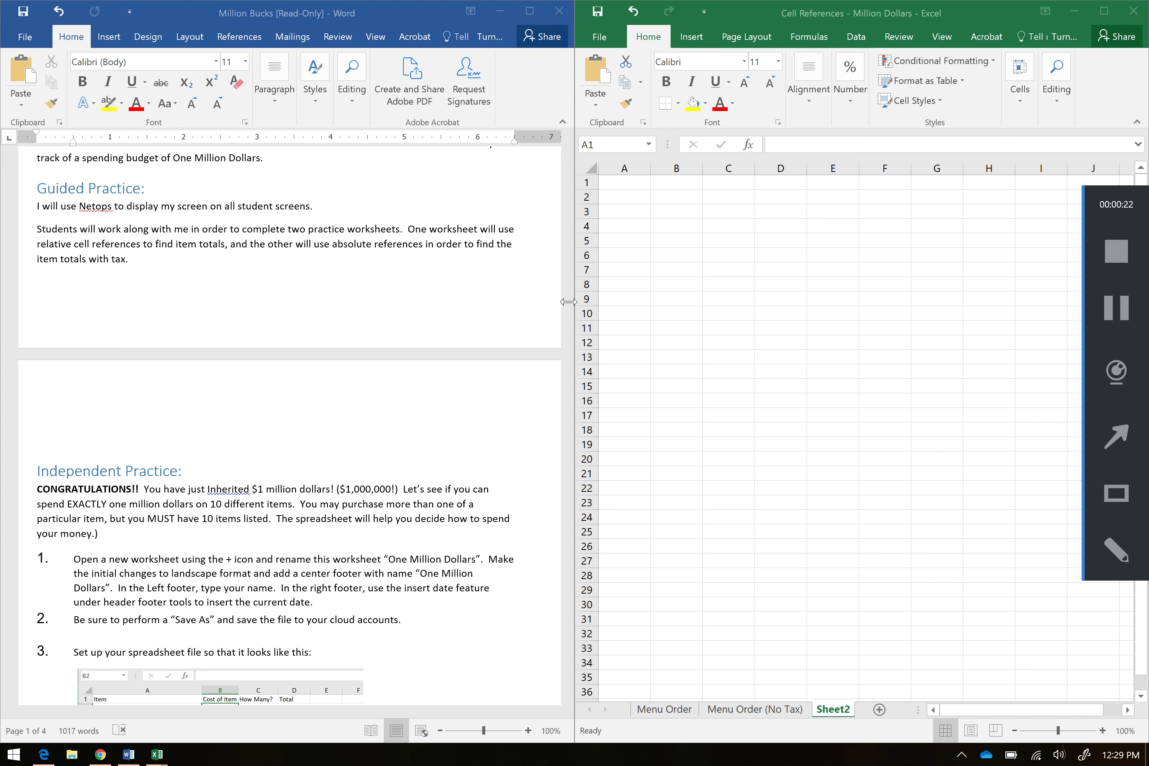
left_click(834, 712)
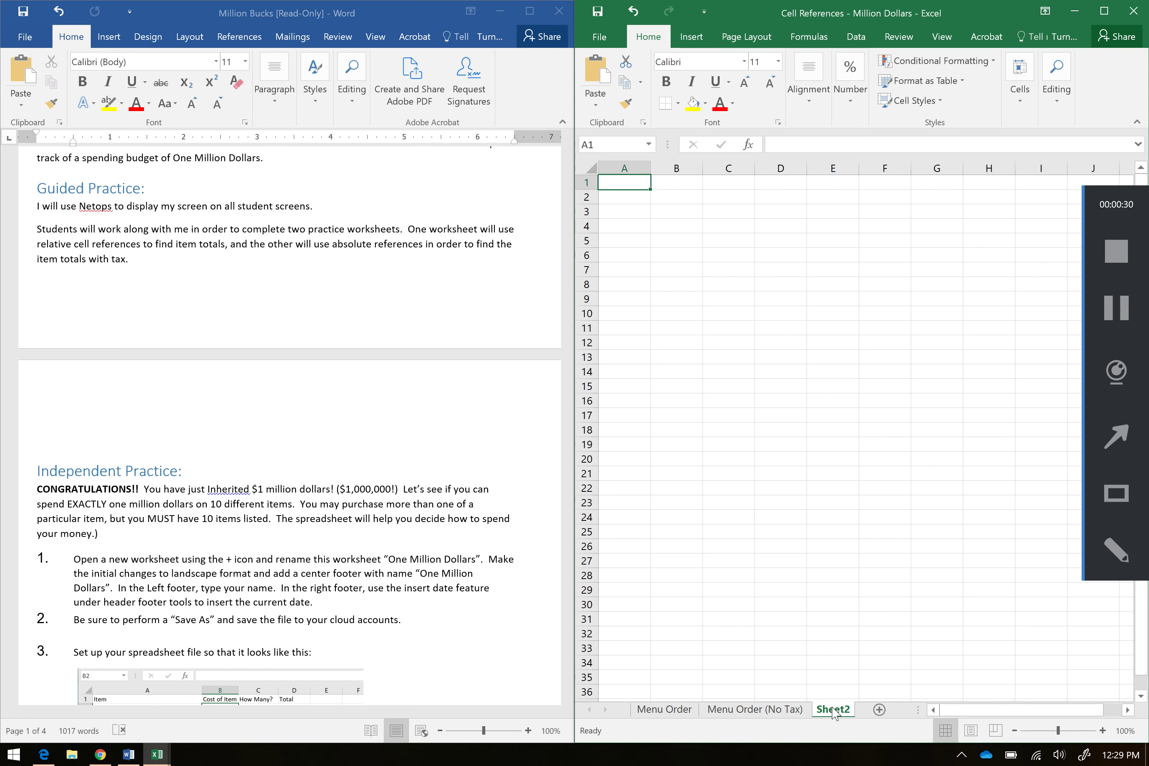
right_click(833, 708)
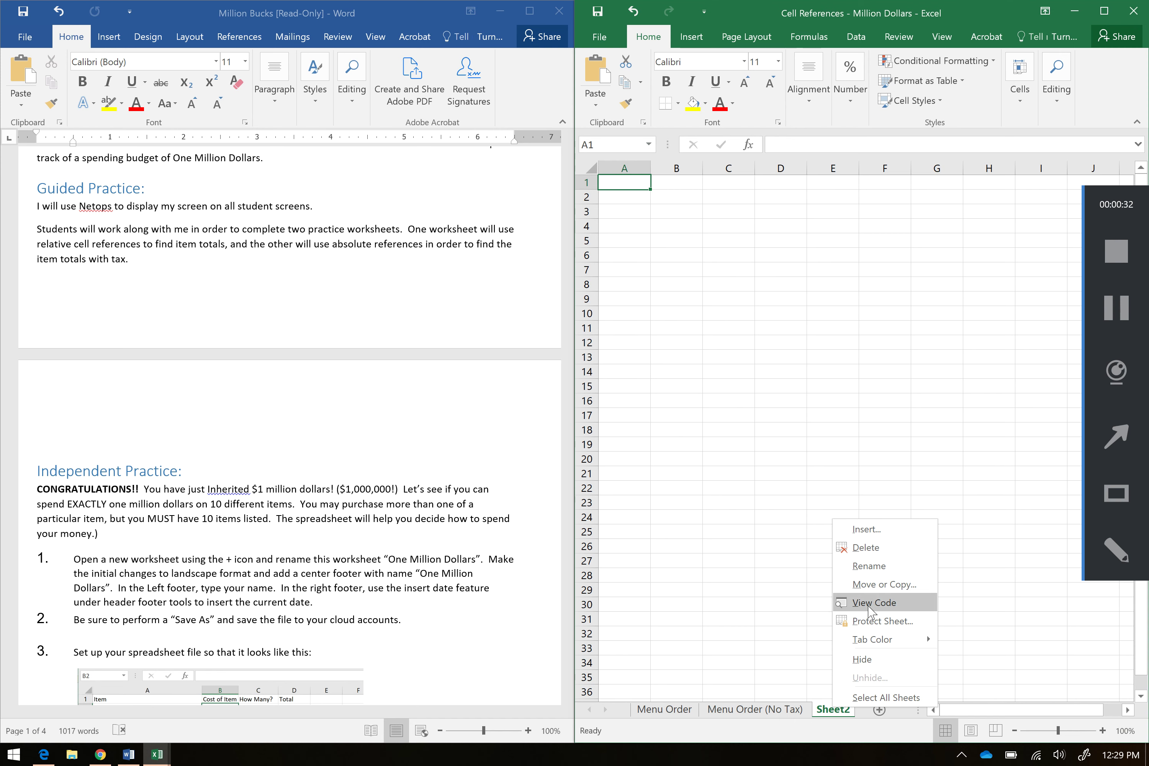
left_click(882, 566)
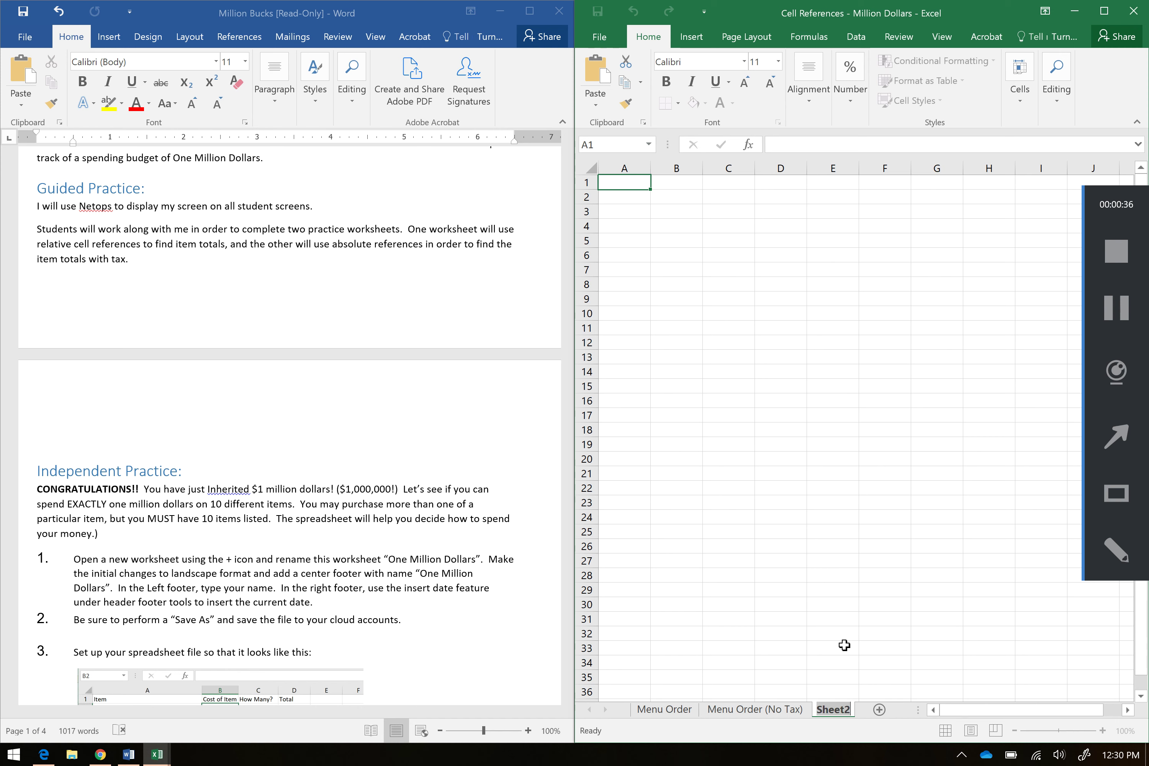
type("One Million Dollars")
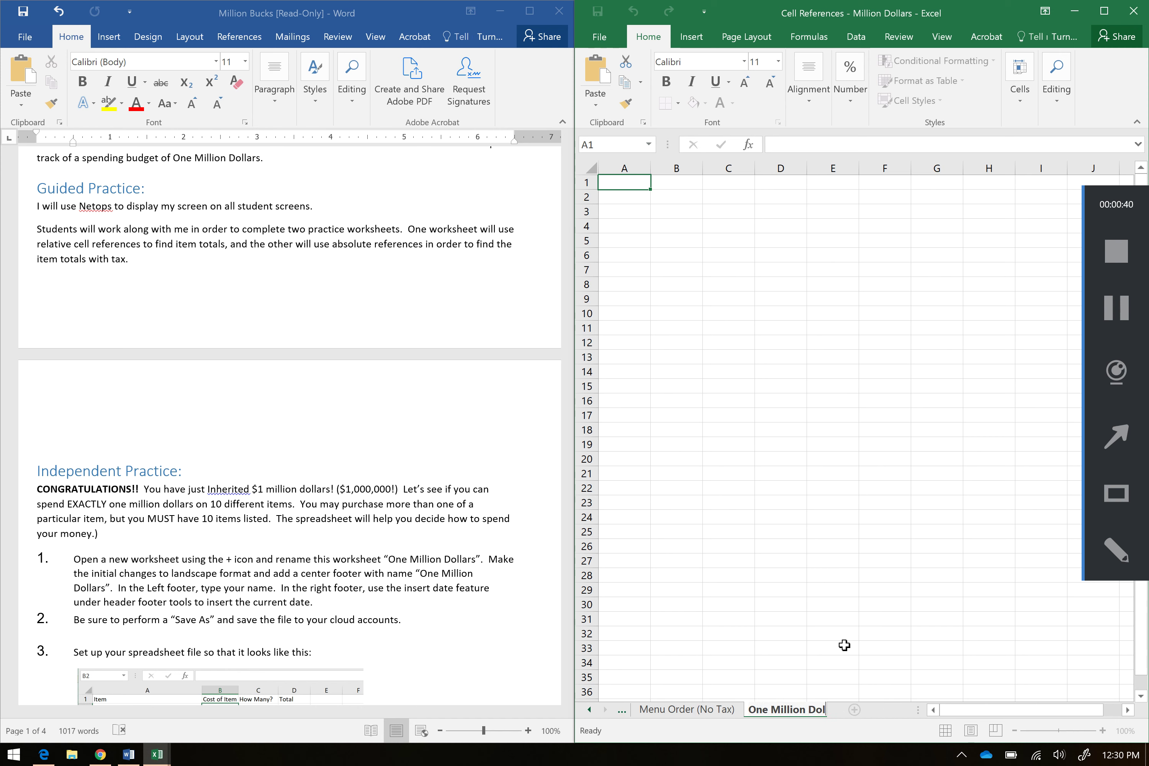
key("Return")
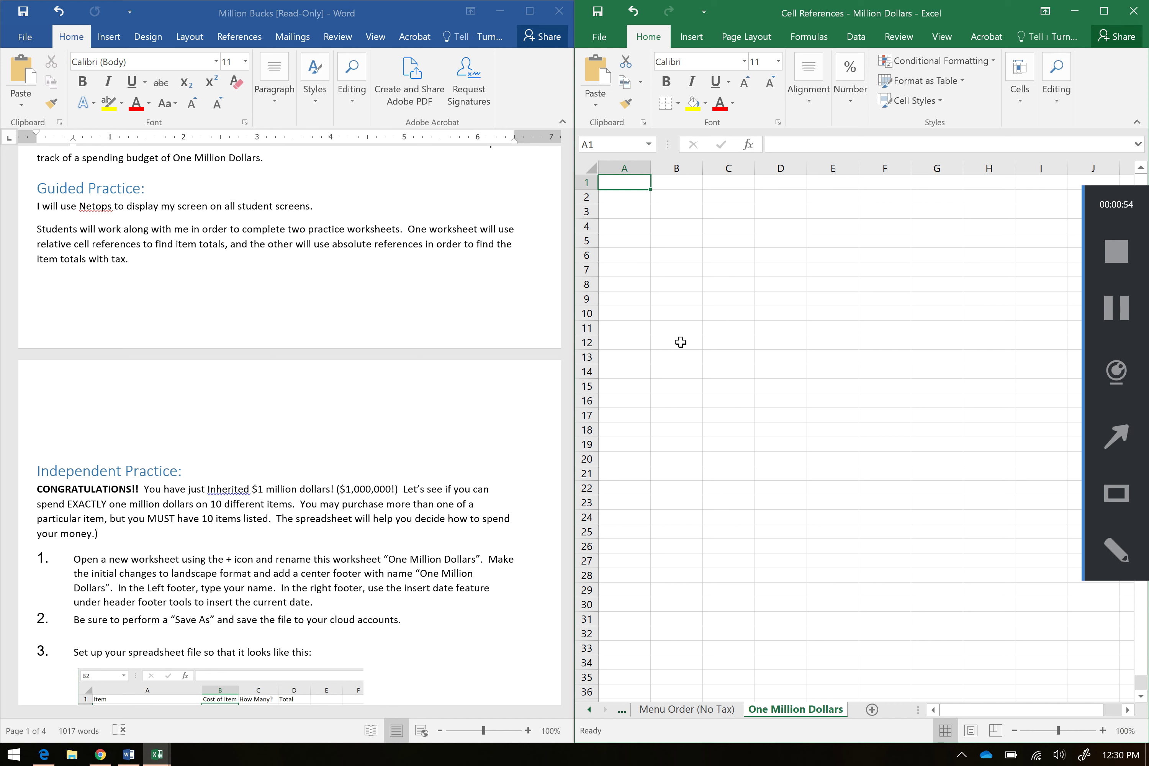
Set the page orientation of the One Million Dollars worksheet to landscape.
left_click(747, 43)
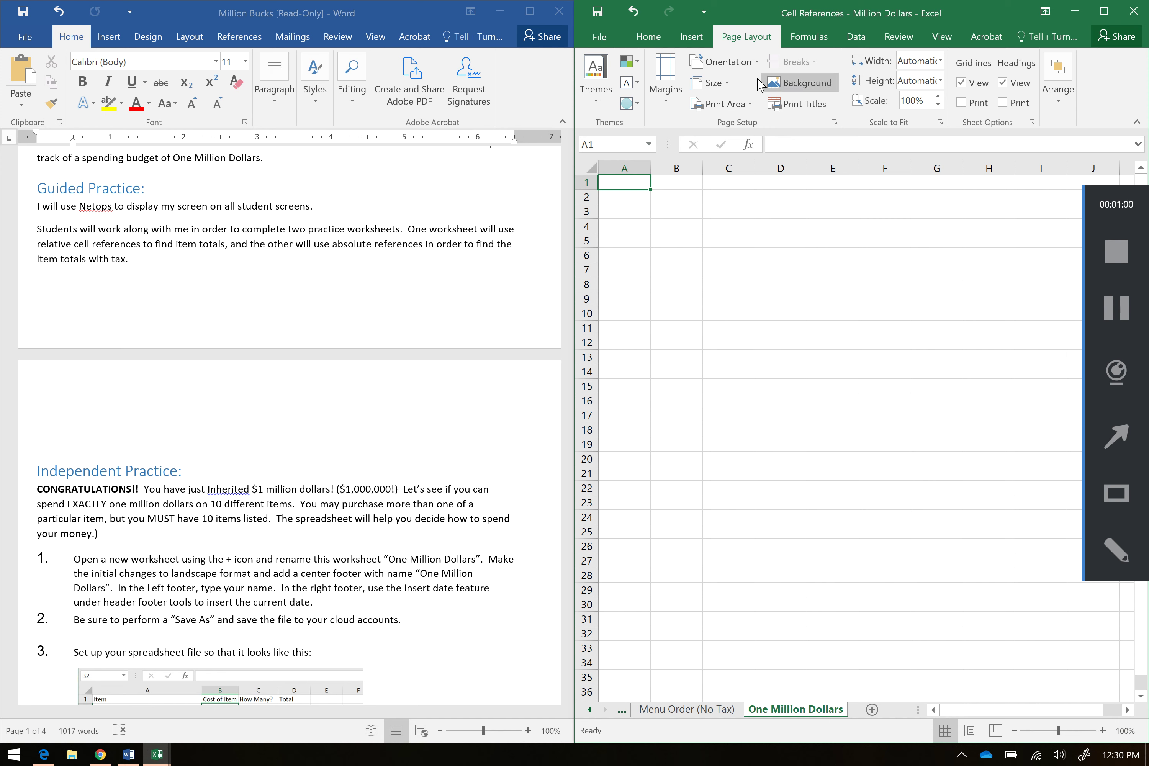
left_click(741, 73)
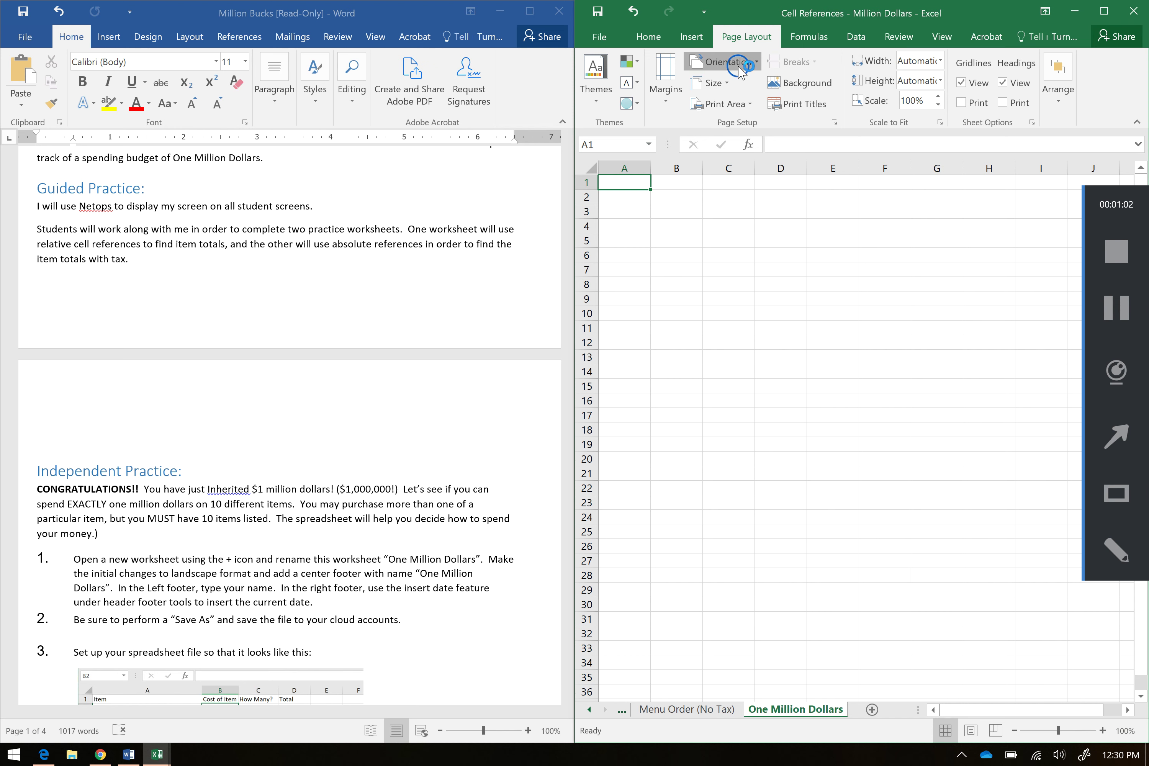
left_click(736, 119)
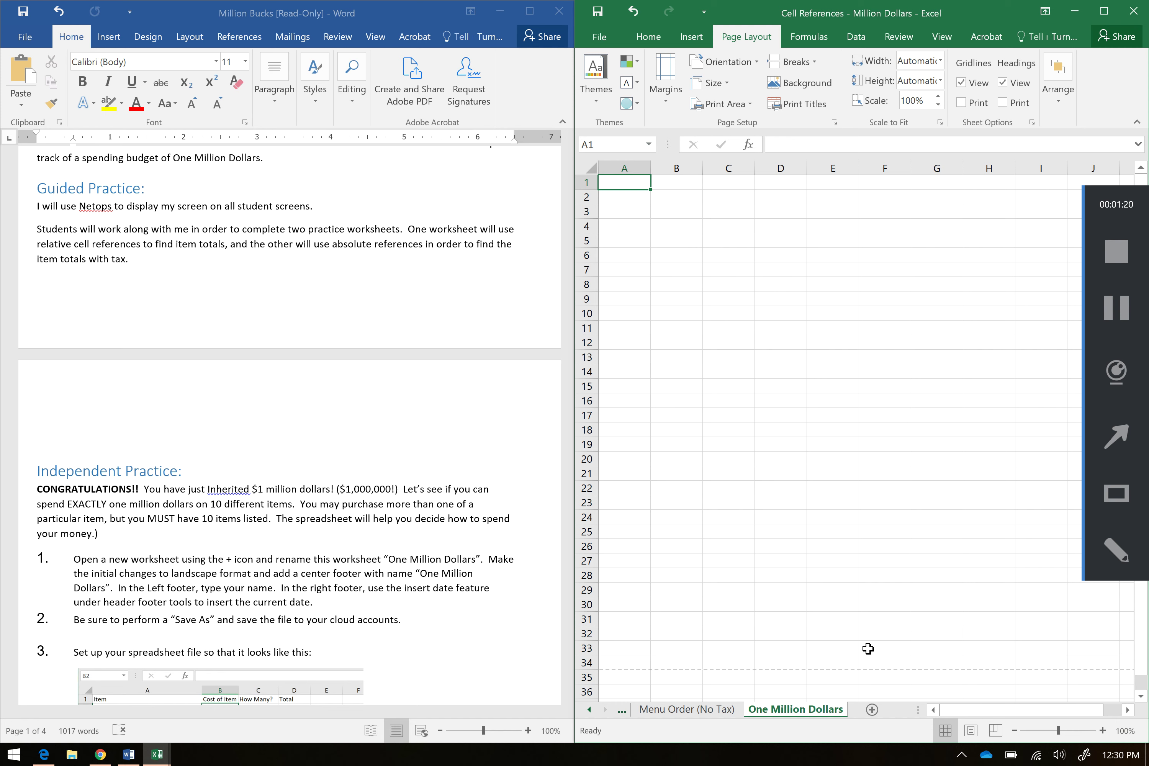
Switch the worksheet to portrait to compare its page breaks, and return it to landscape orientation.
left_click(722, 62)
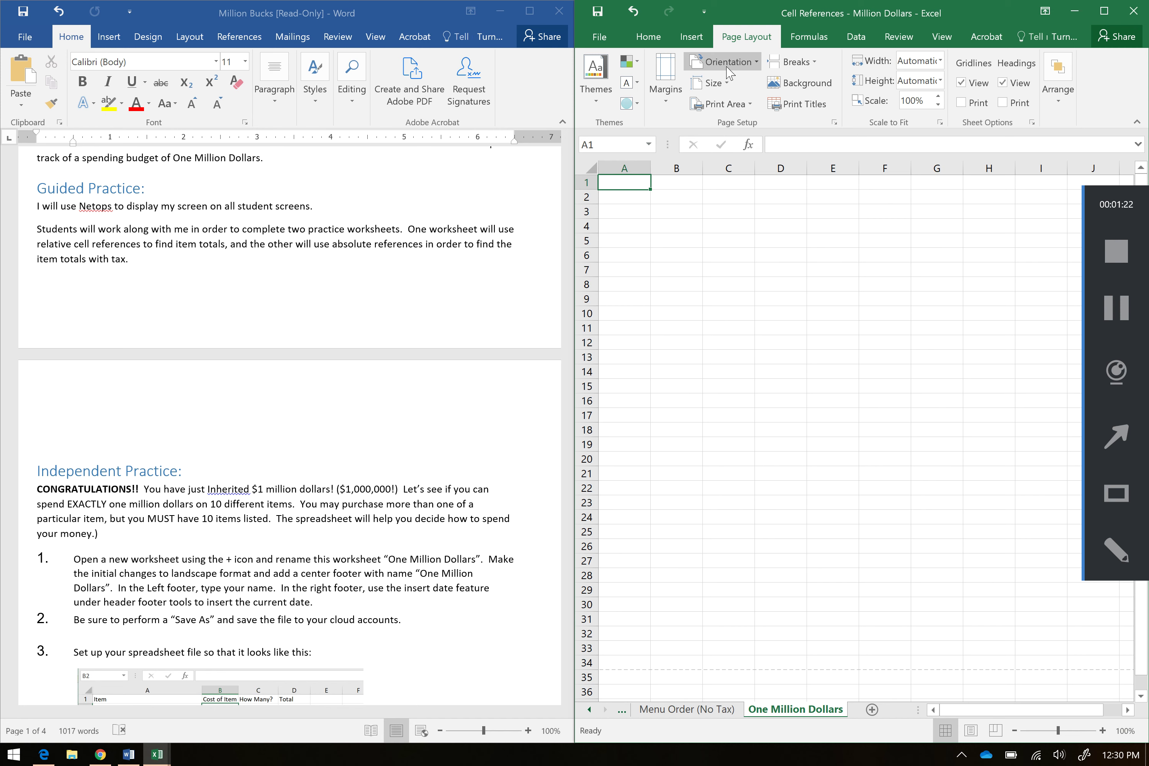
left_click(725, 114)
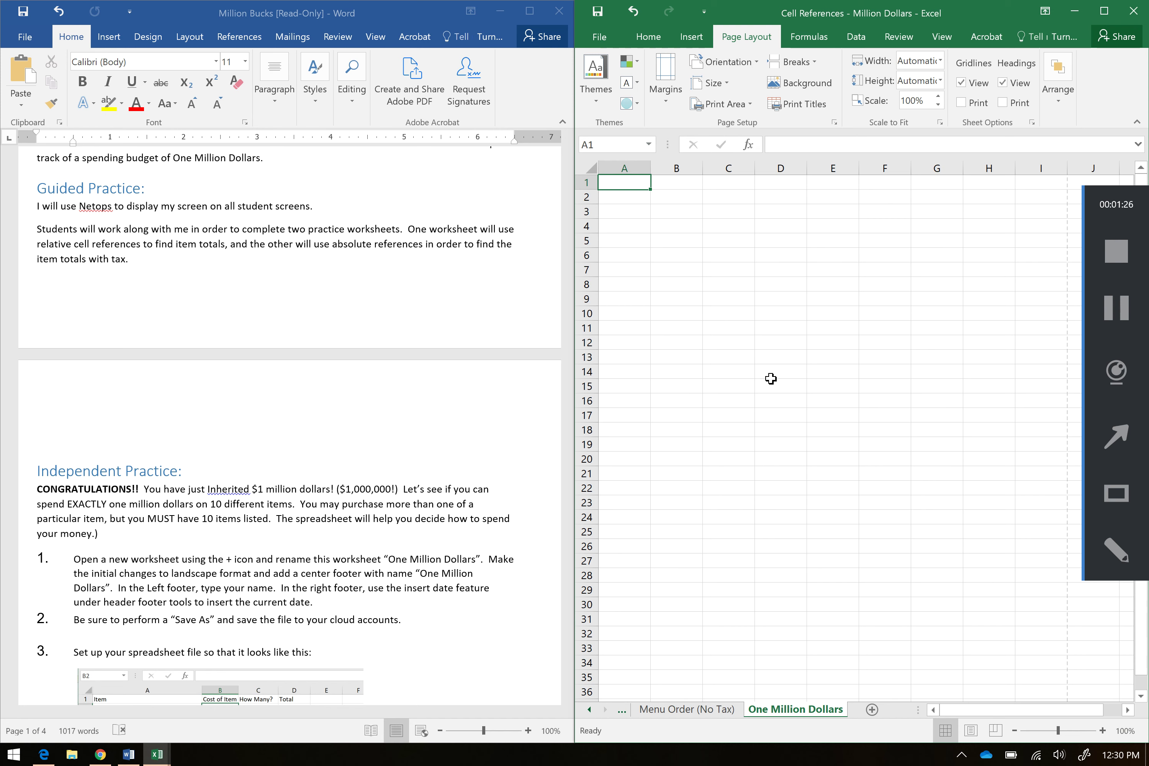
scroll(1137, 612, "down", 1)
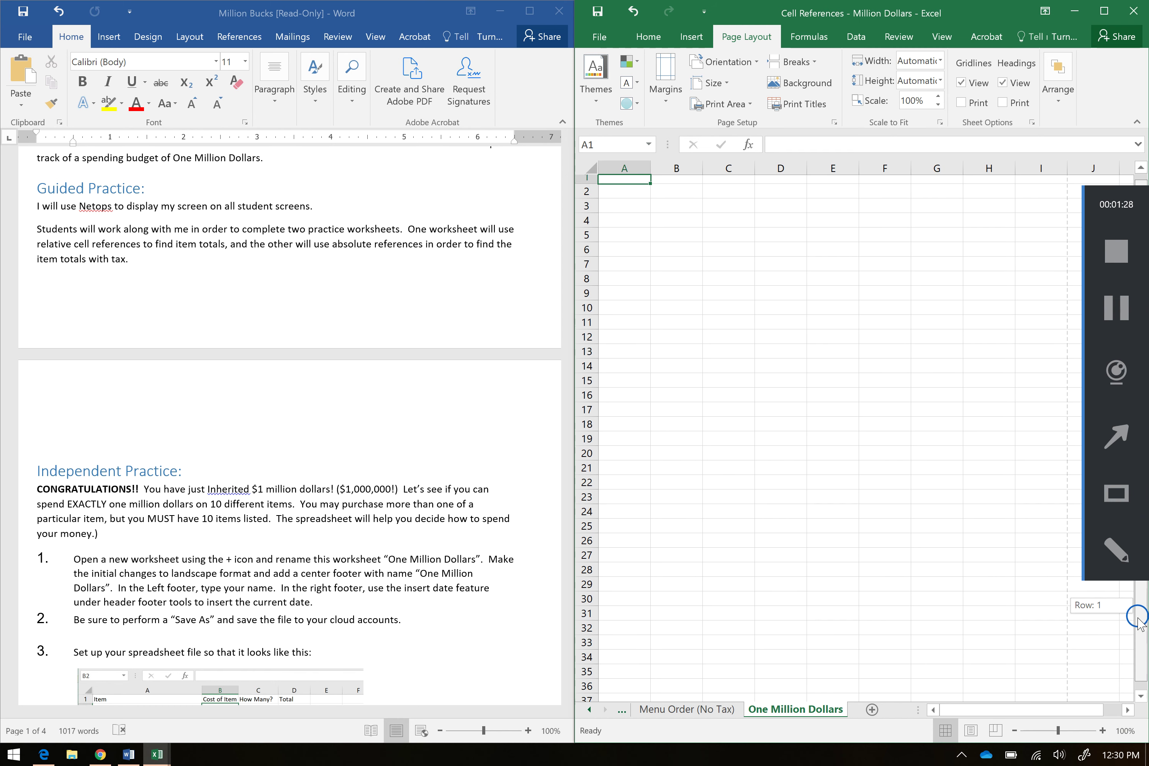
left_click(1141, 697)
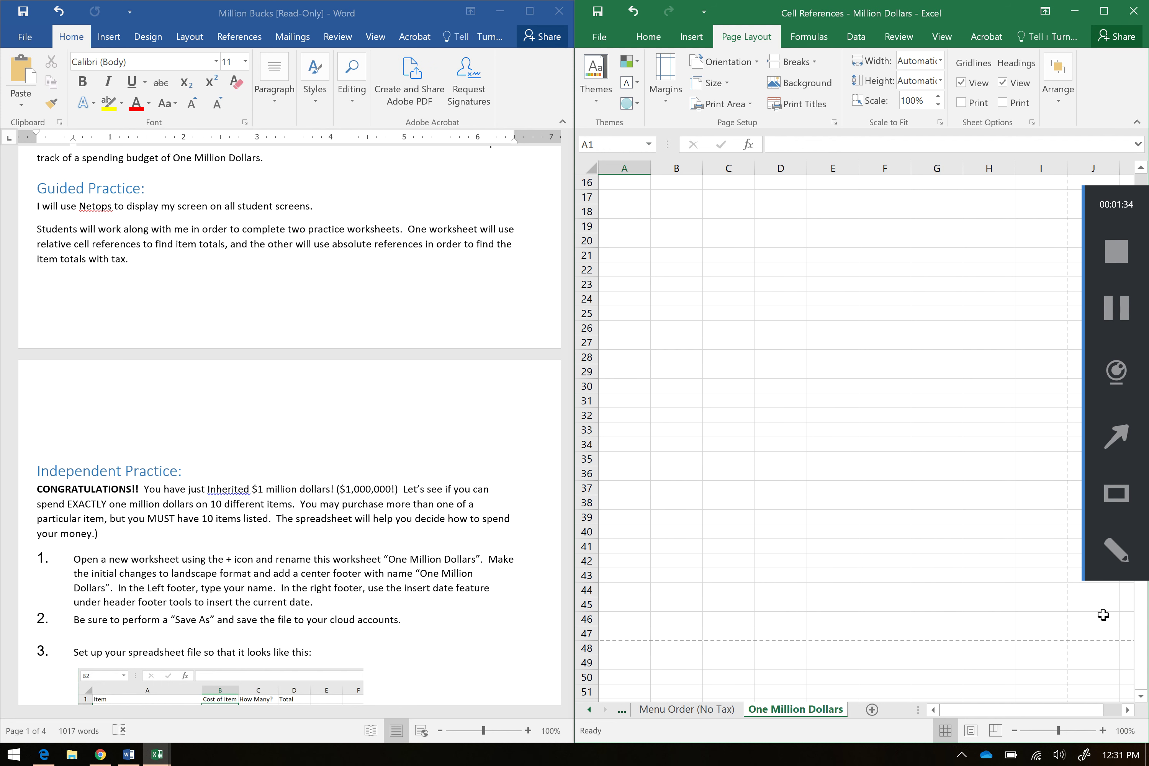
left_click(730, 62)
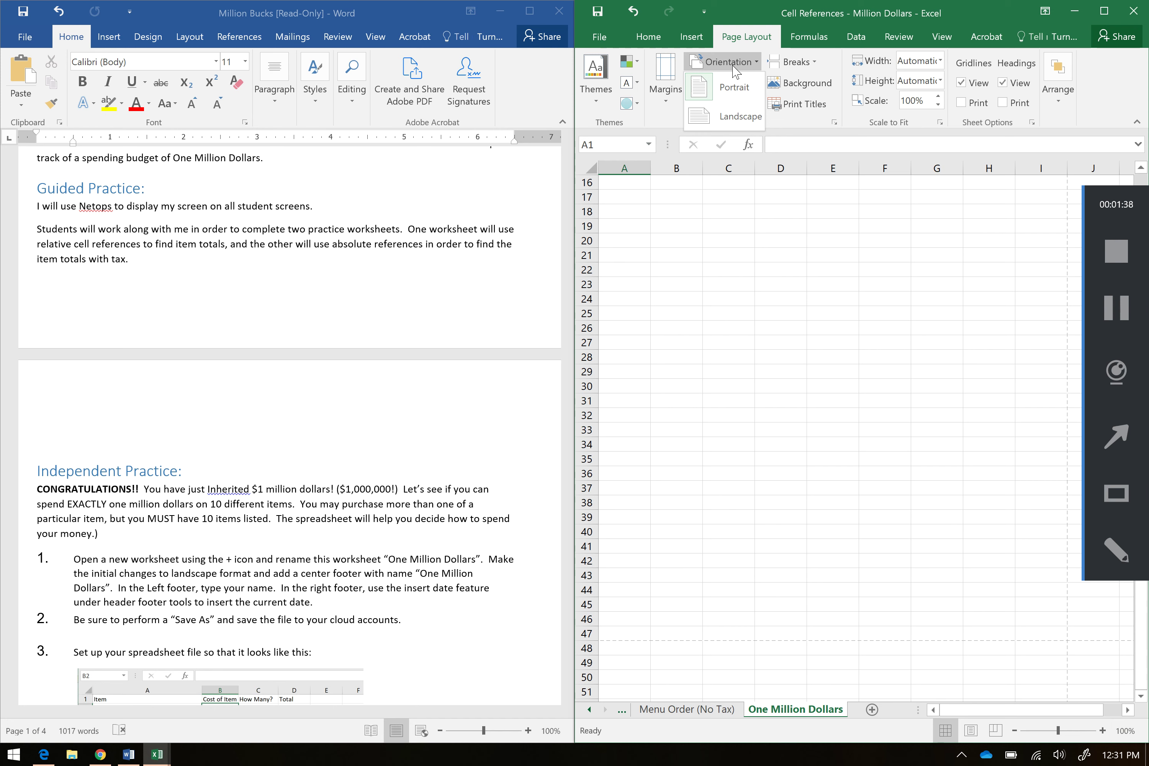
left_click(740, 116)
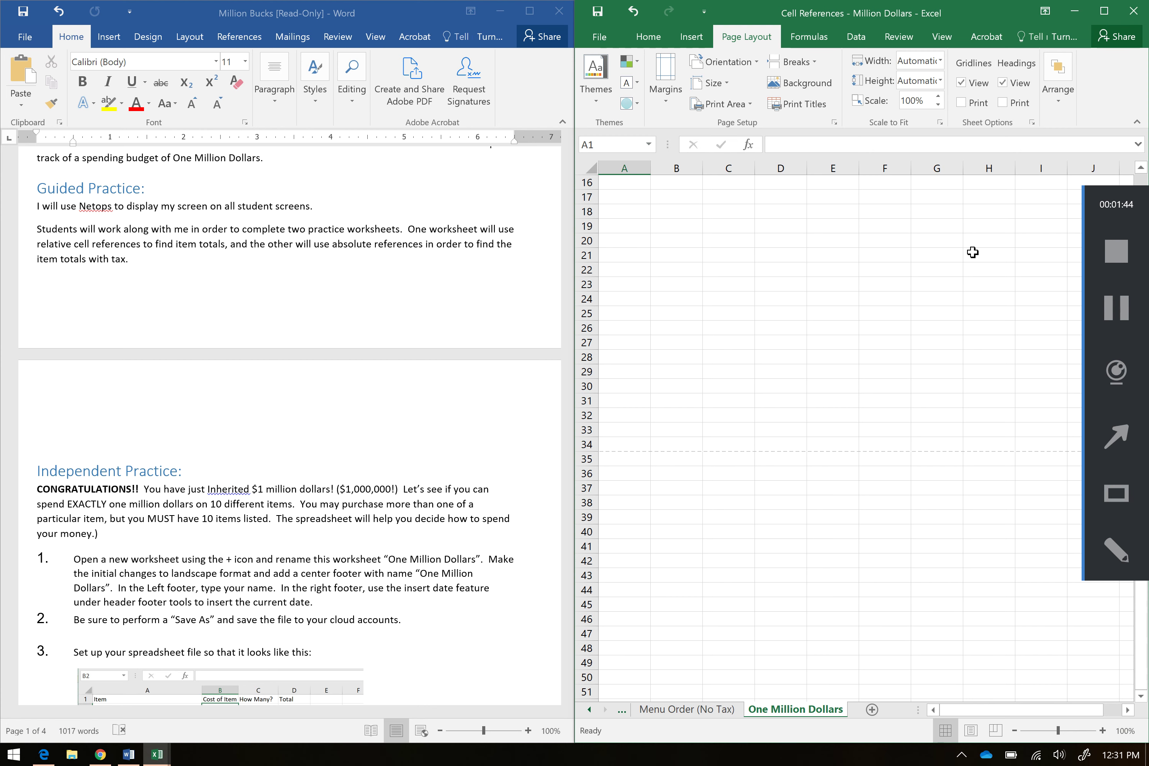
Check the footer instructions in the Word document and open the header and footer of the Excel worksheet for editing.
left_click(1110, 322)
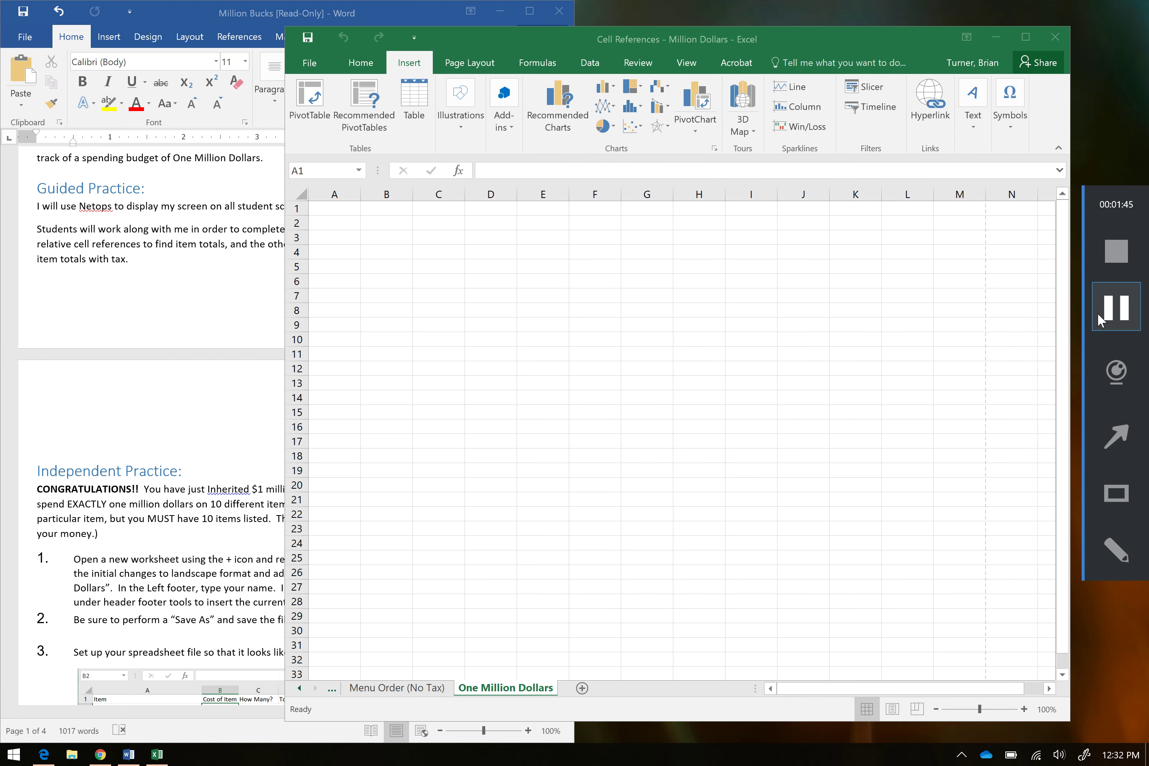
left_click(259, 590)
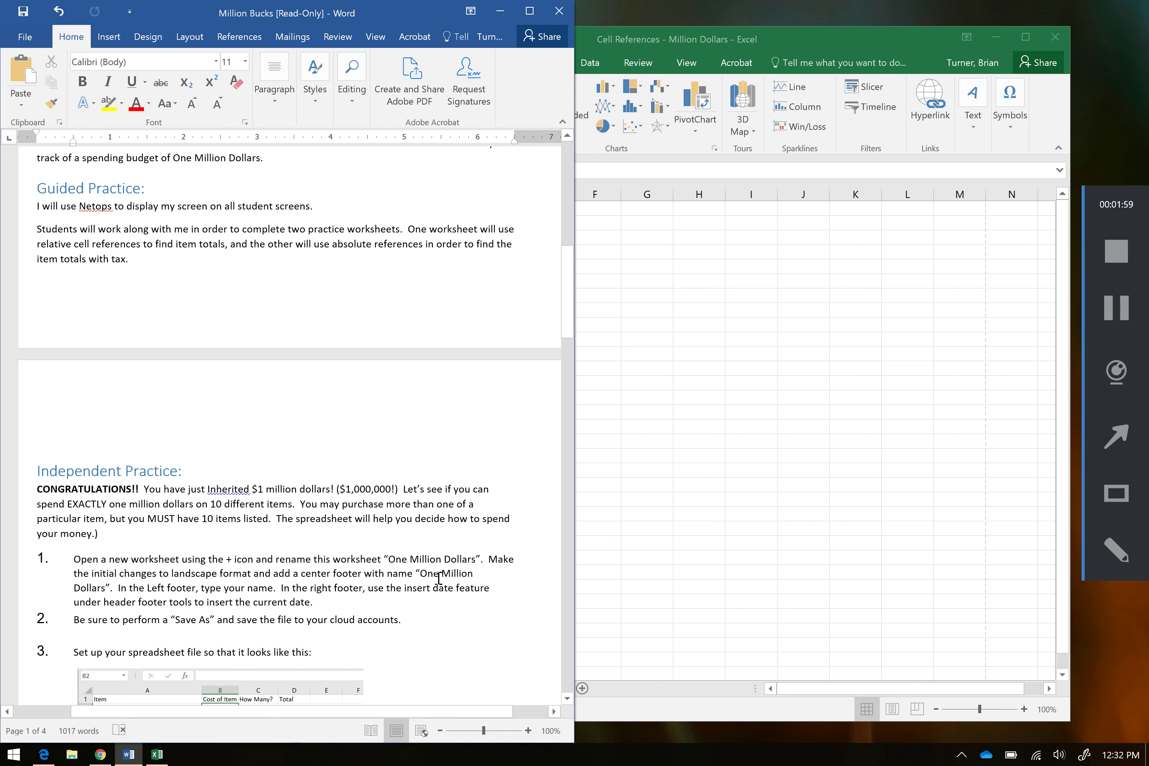
left_click(742, 354)
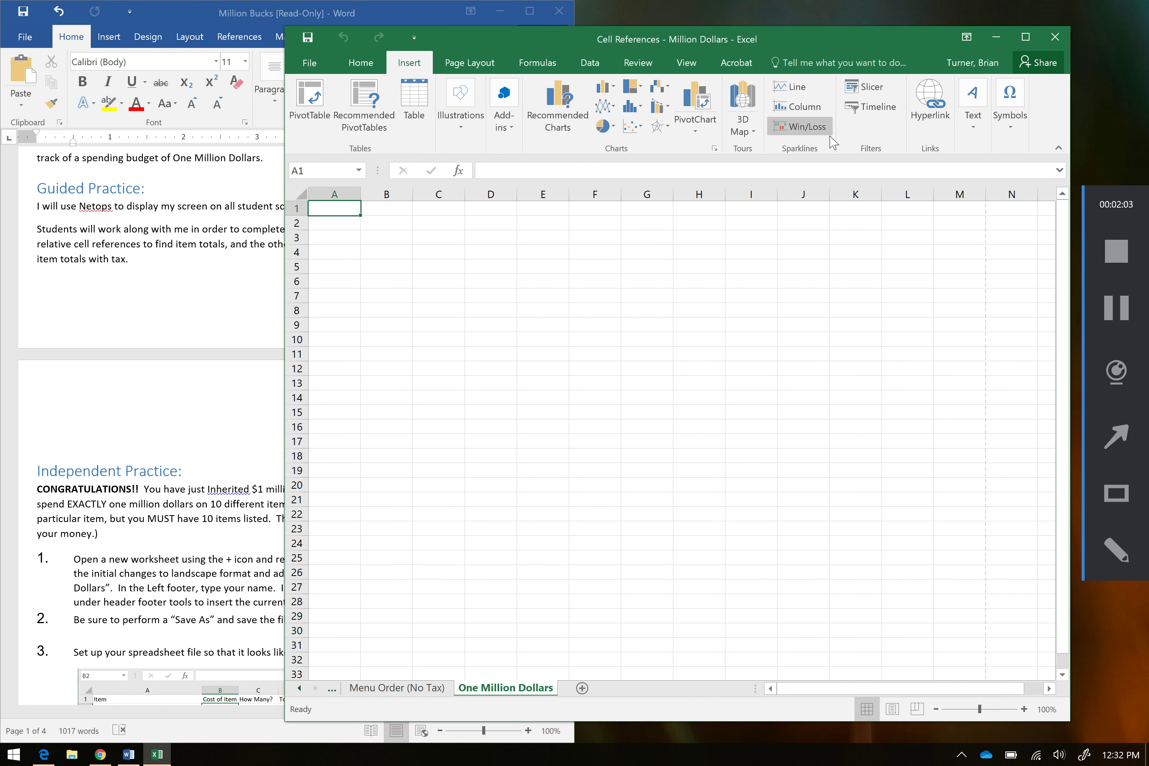
left_click(980, 147)
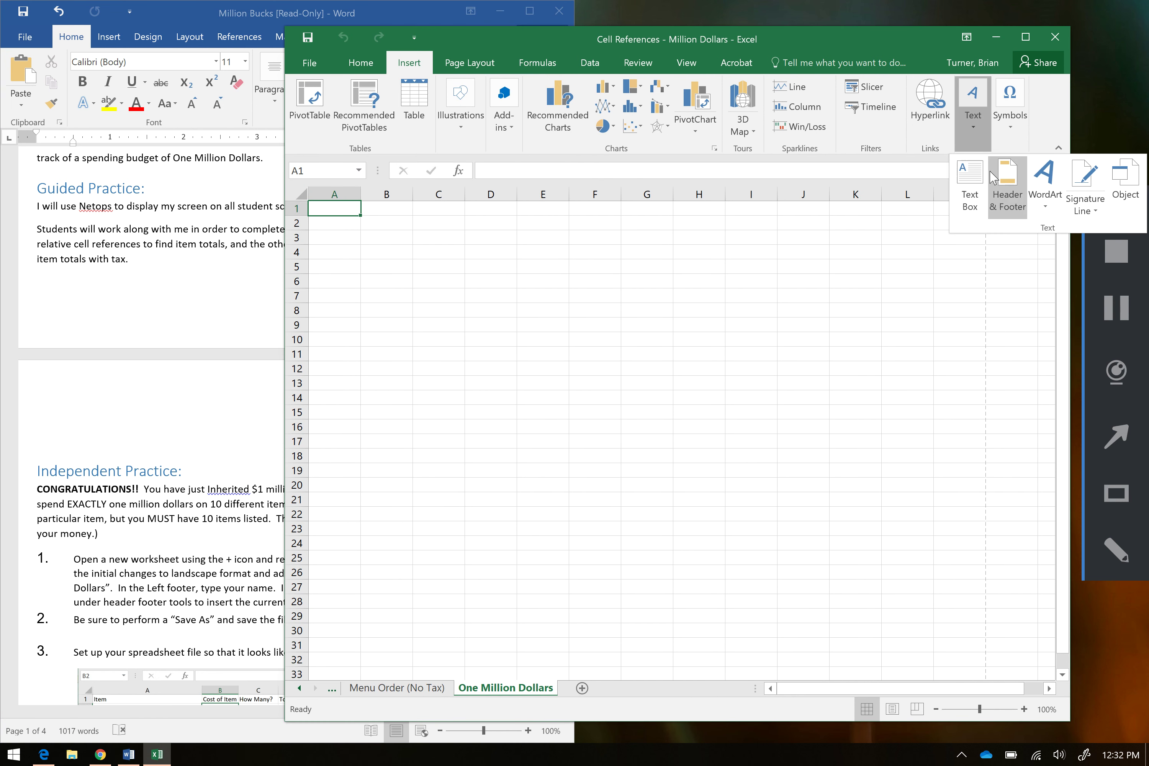
left_click(1008, 187)
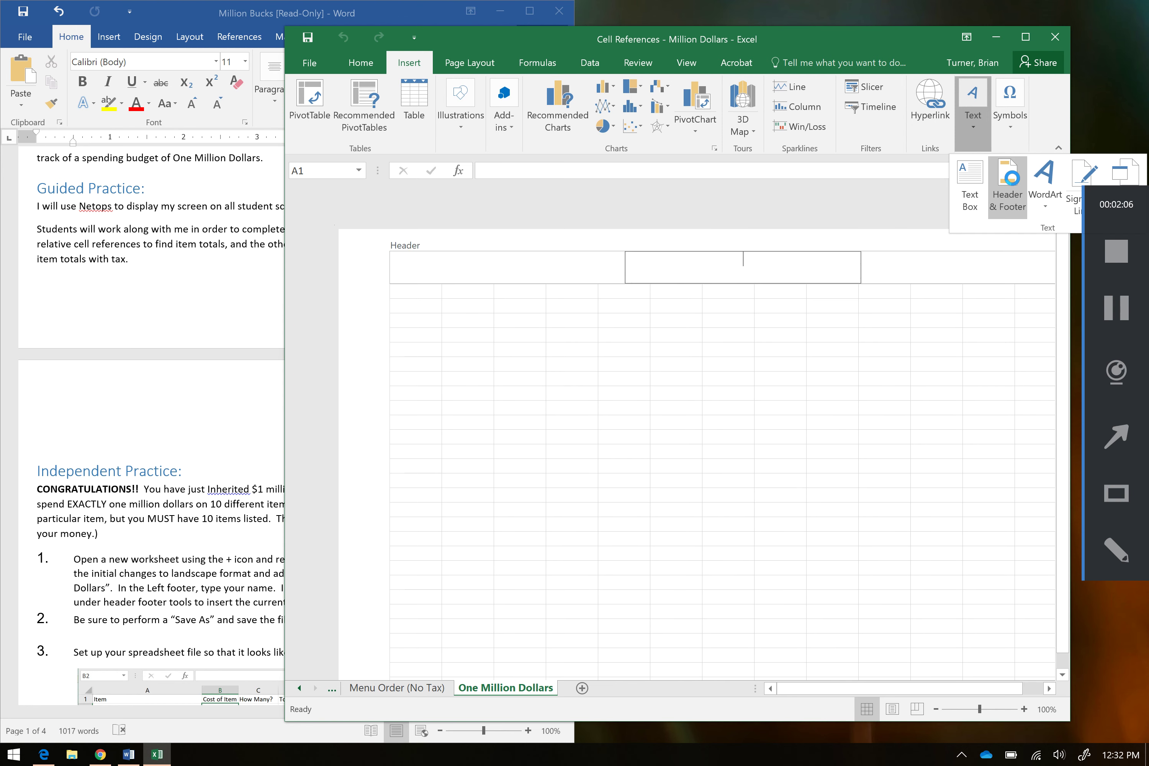
left_click(571, 260)
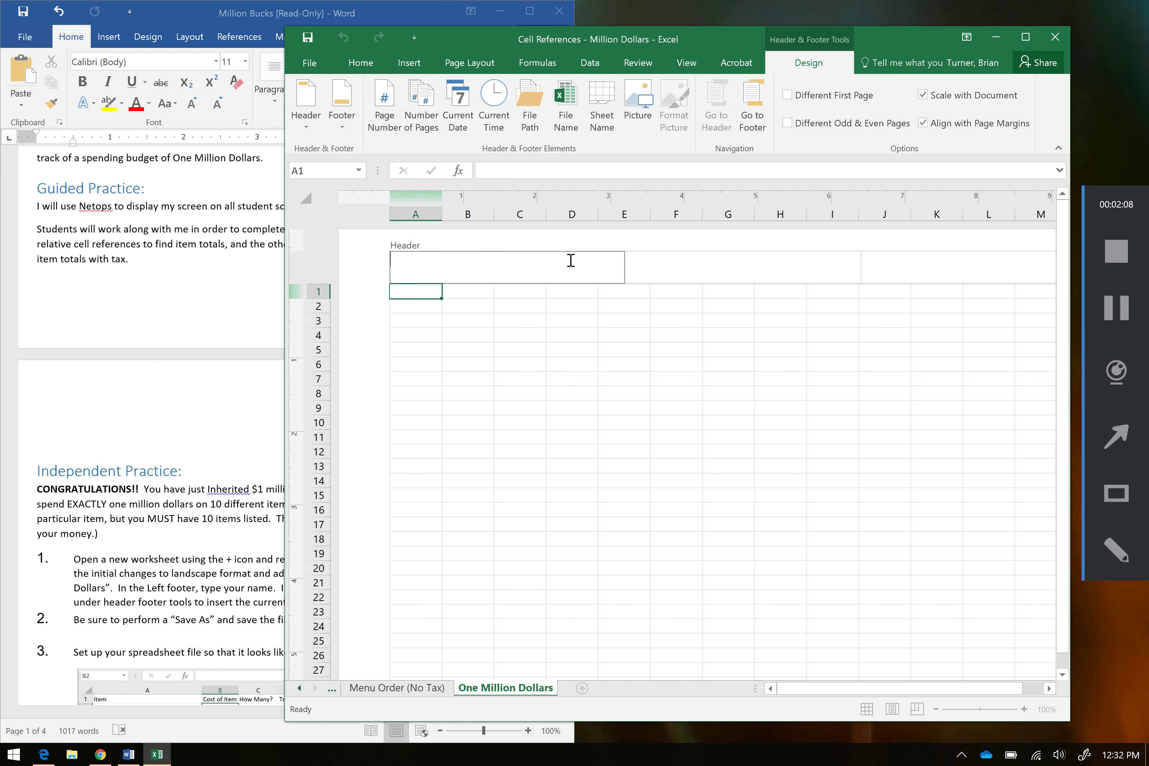
left_click(712, 274)
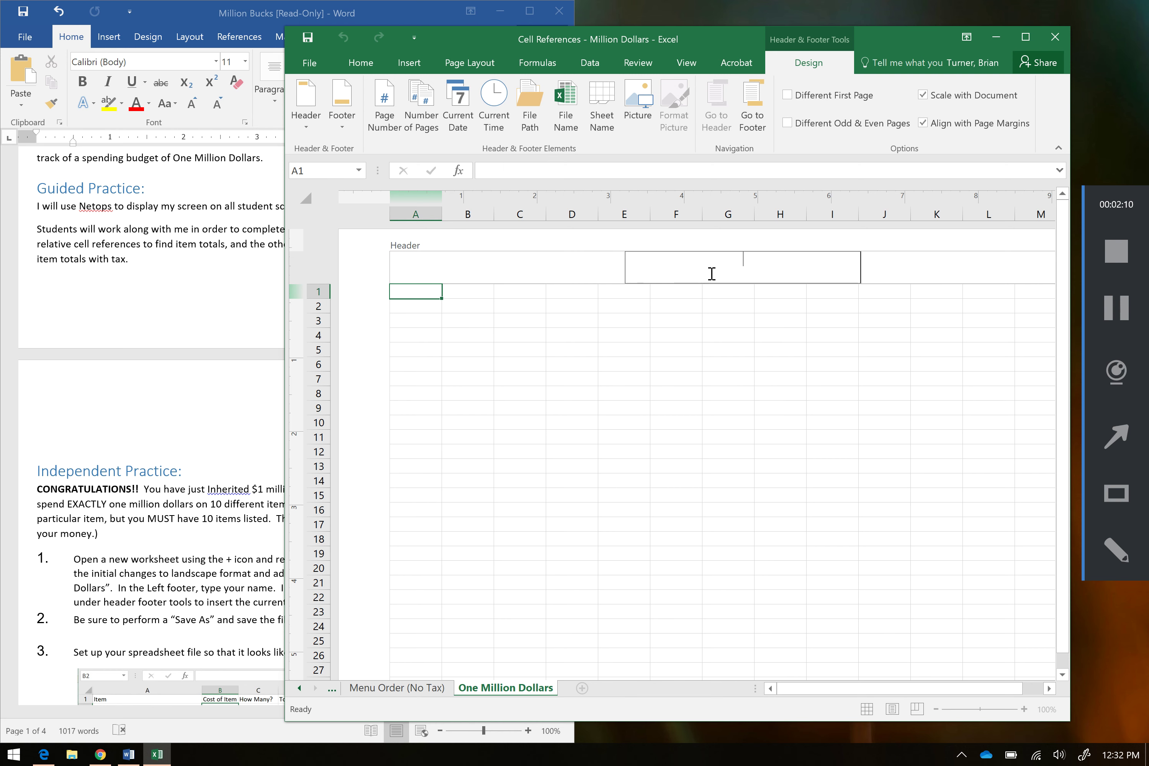
left_click(957, 271)
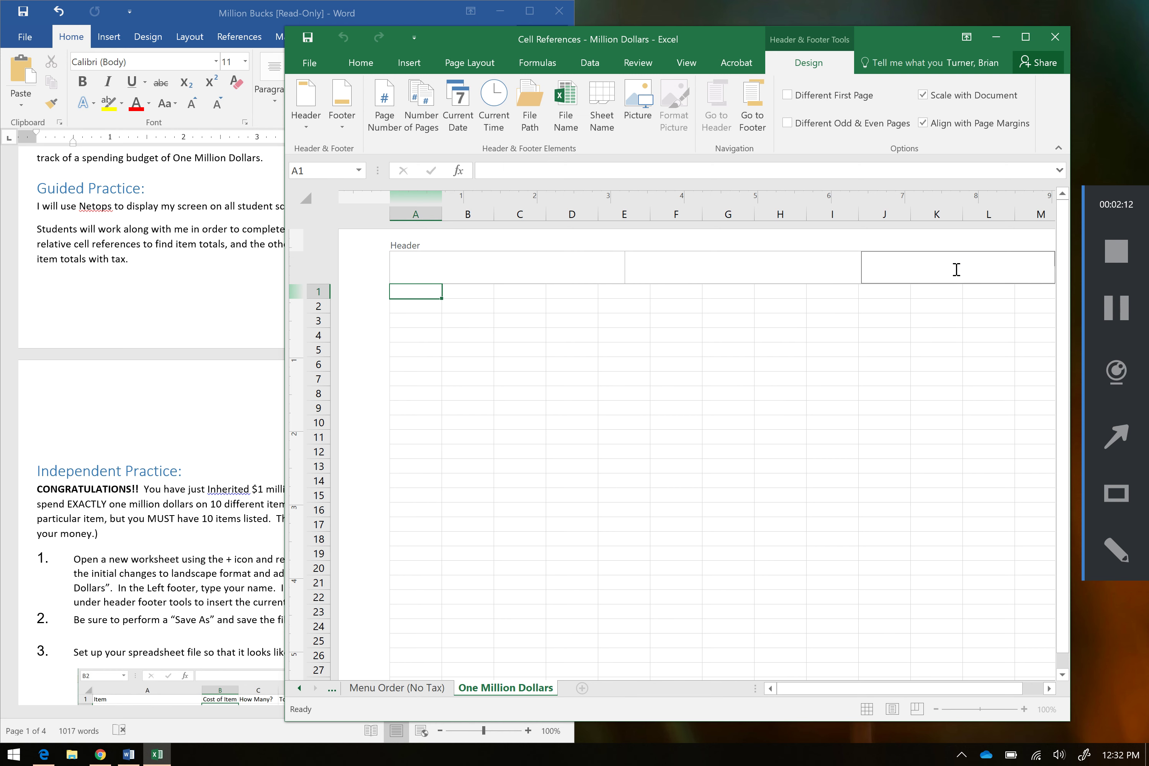
left_click(770, 267)
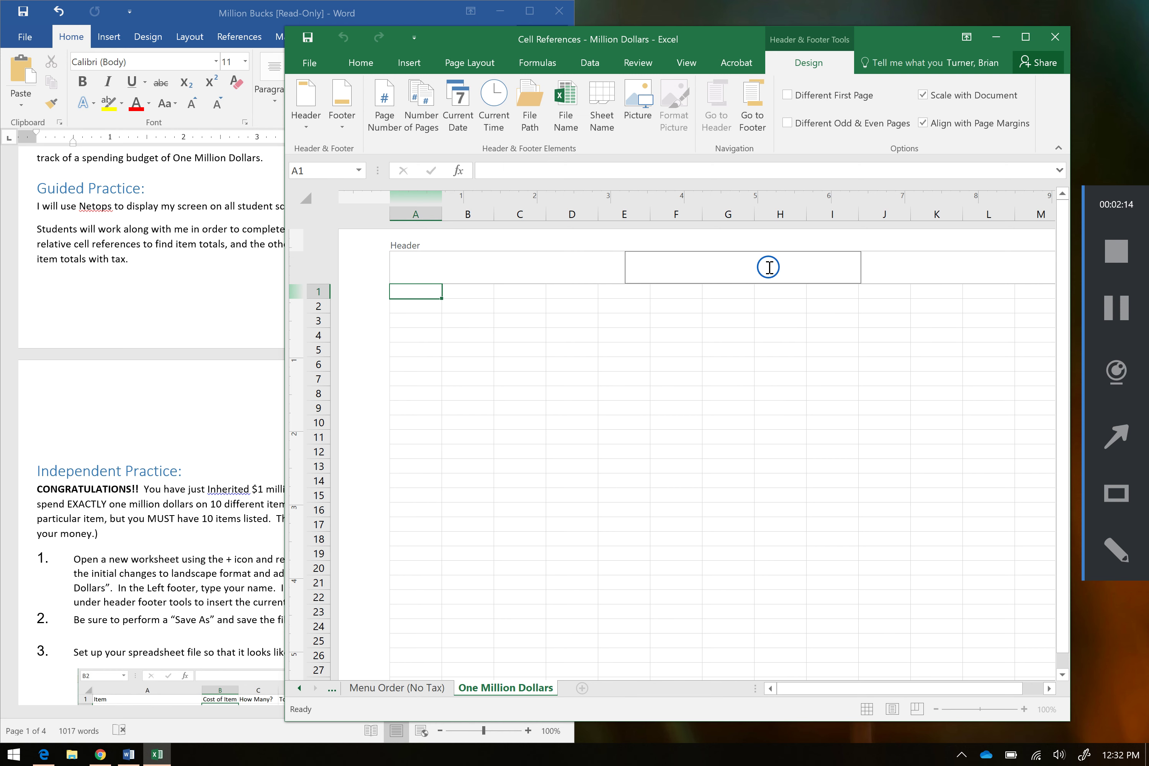
type("One Million Dollars")
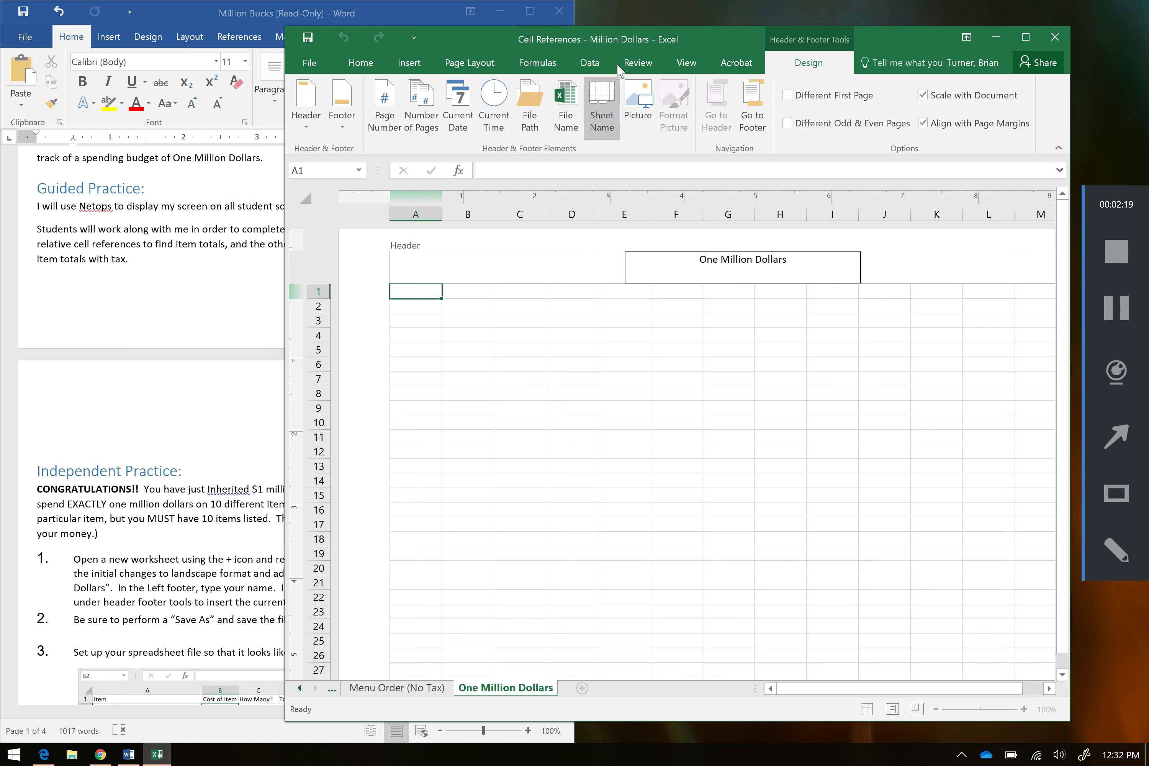
left_click_drag(505, 40, 713, 73)
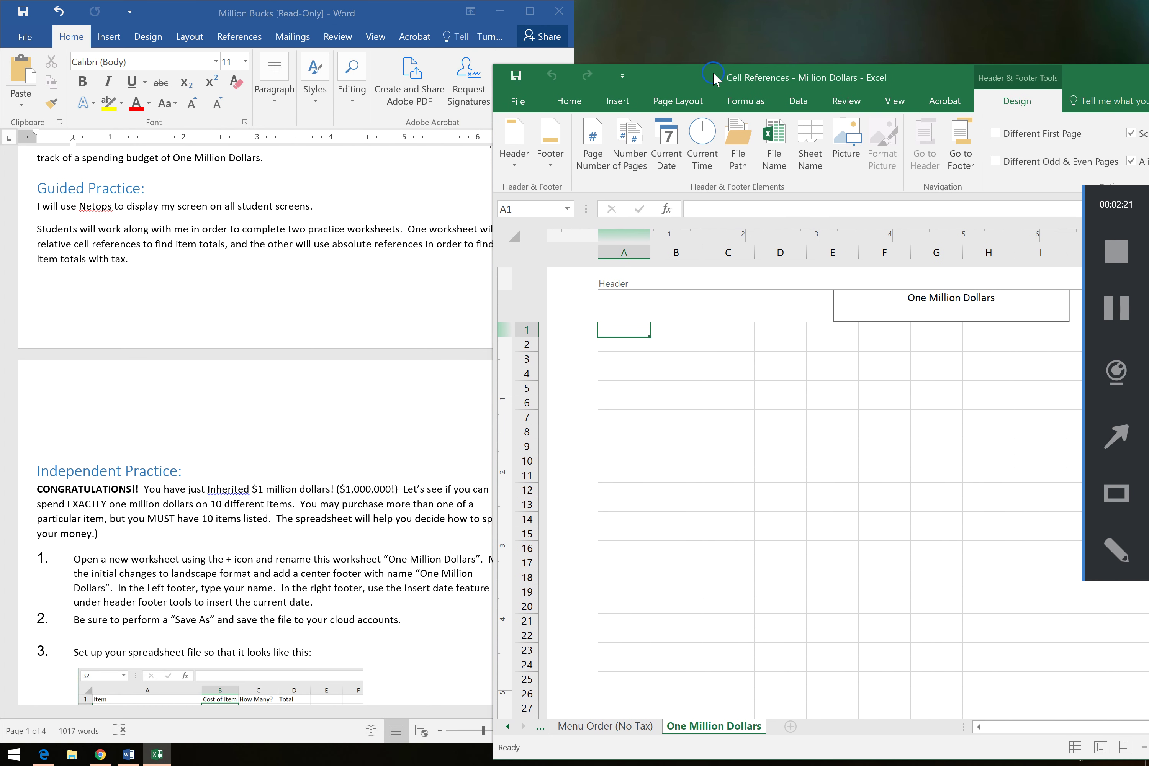
left_click_drag(712, 72, 398, 43)
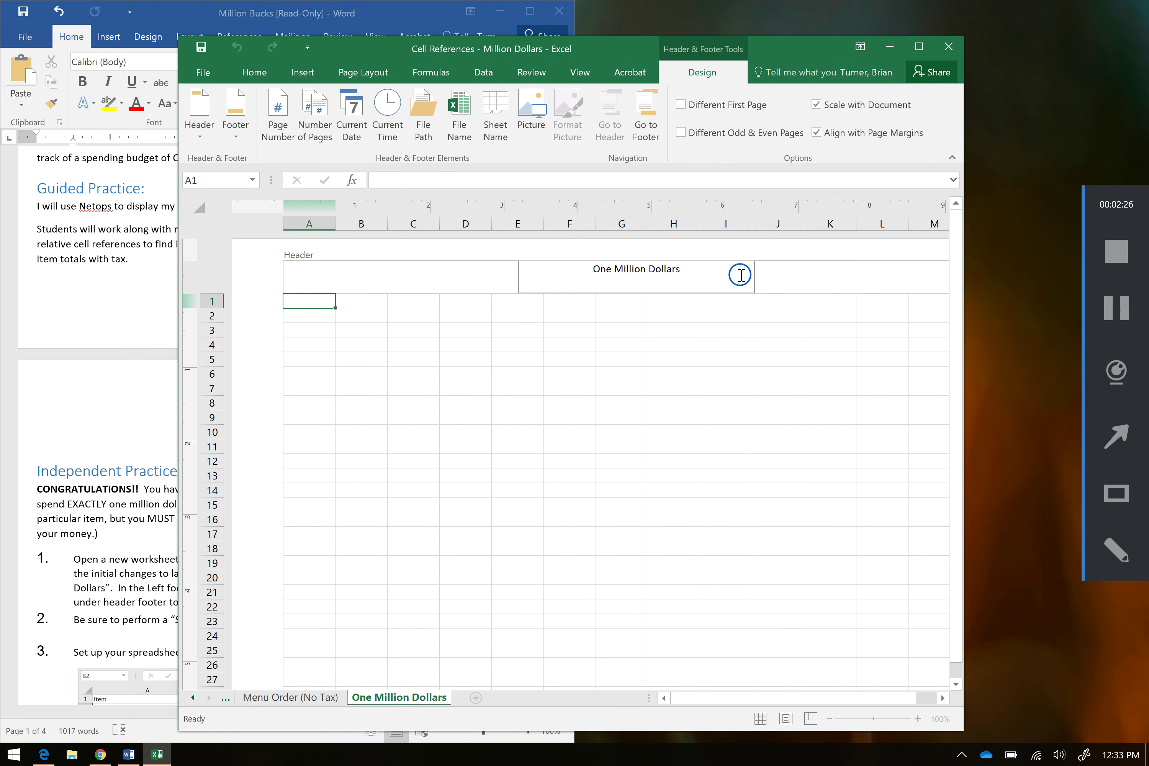
left_click_drag(741, 275, 562, 260)
key("Delete")
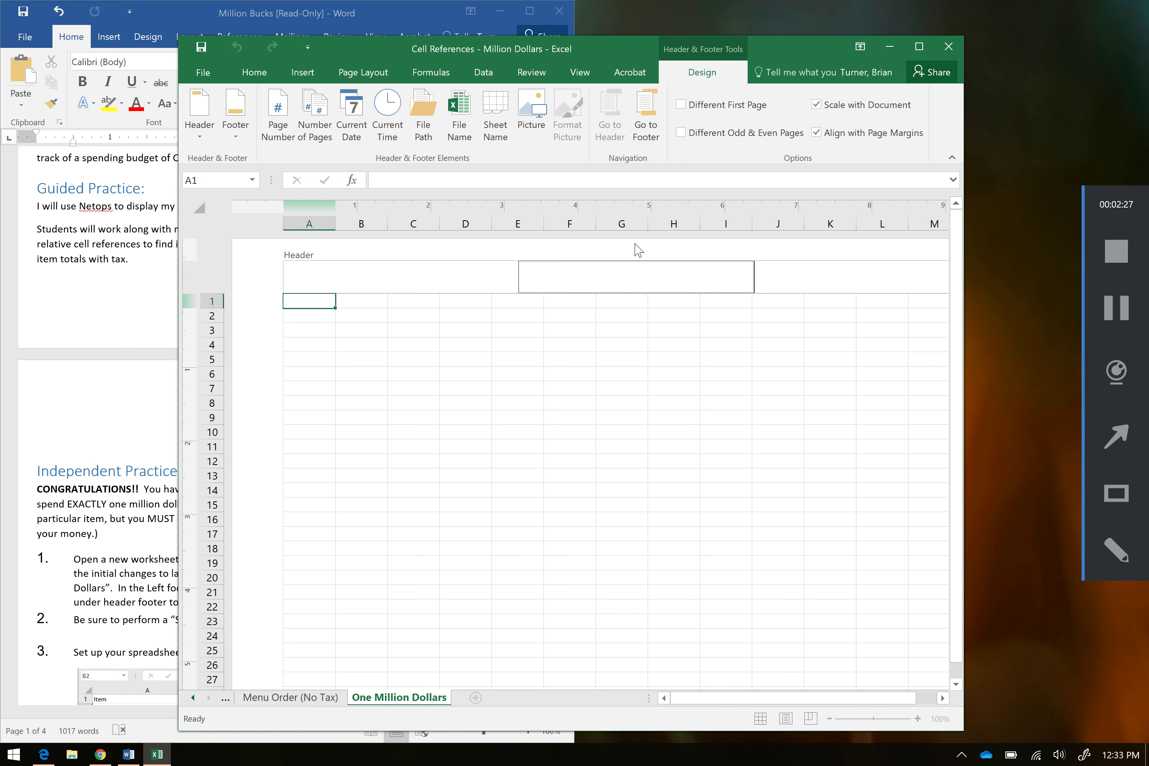
Enter One Million Dollars in the center section of the footer and the author's full name in its left section.
left_click(654, 121)
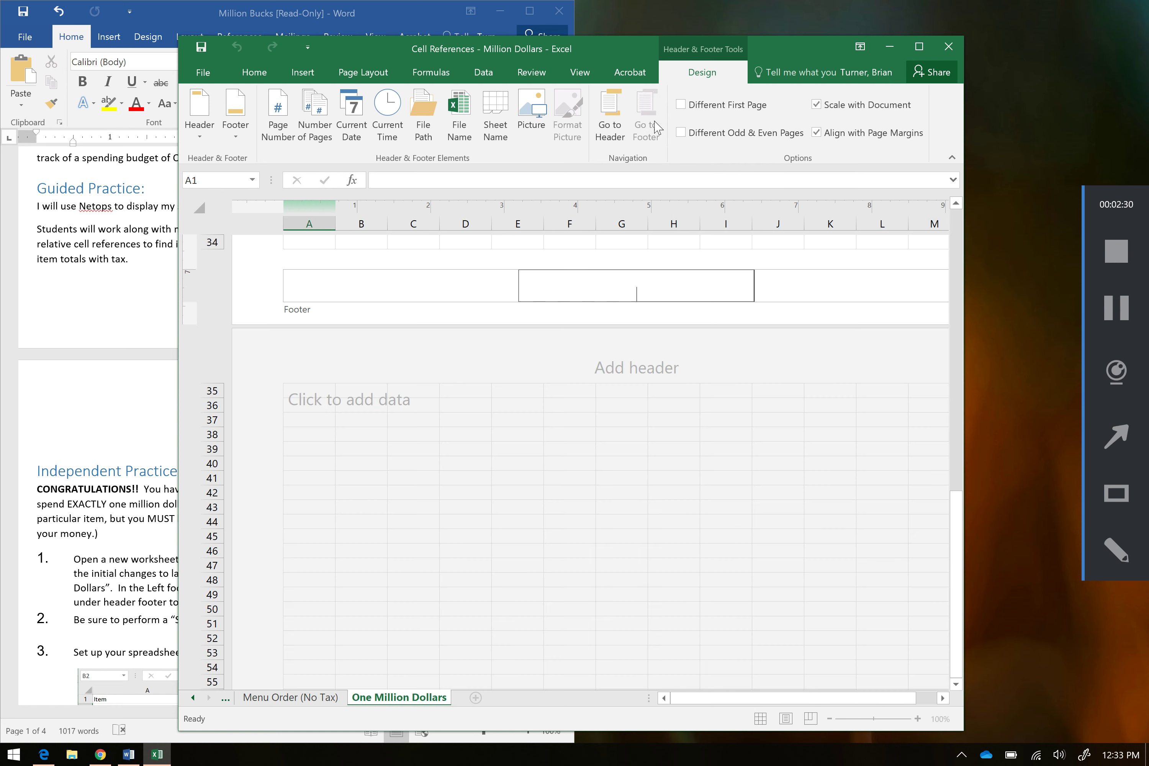
type("One Million Dollars")
left_click_drag(582, 55, 627, 45)
left_click(410, 274)
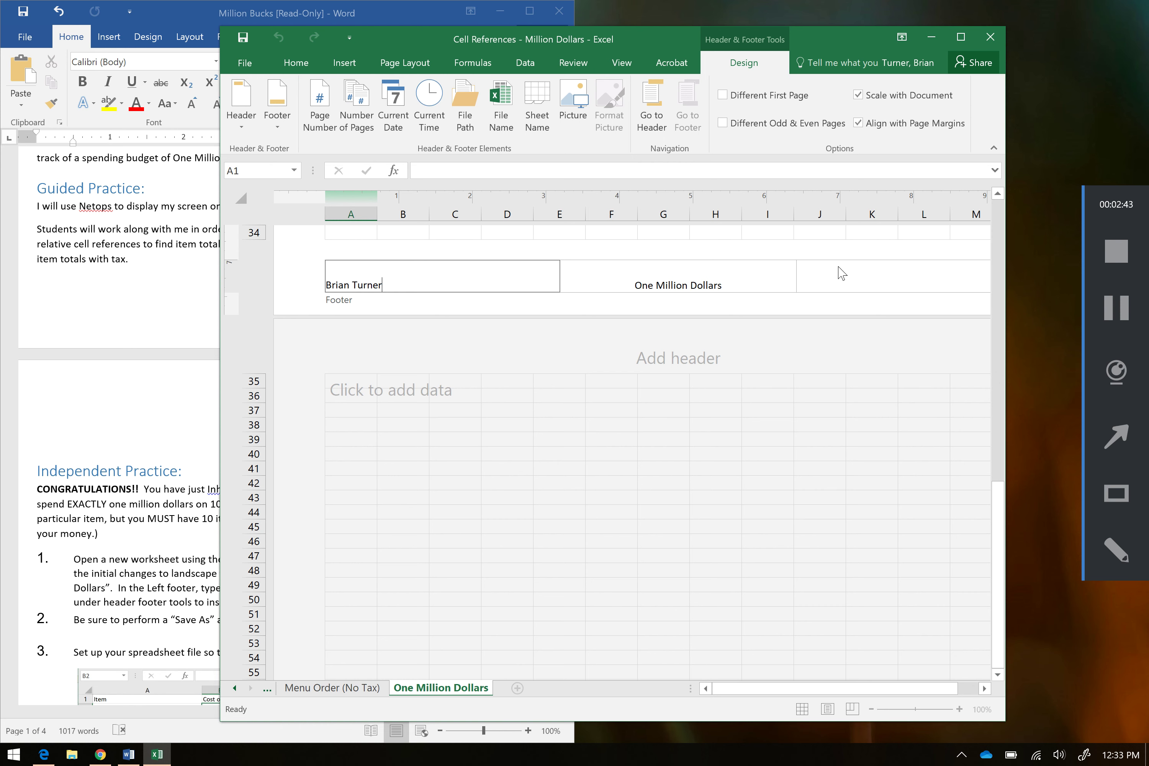
Insert the current date in the right section of the footer and widen the workbook window to show it fully.
left_click(865, 284)
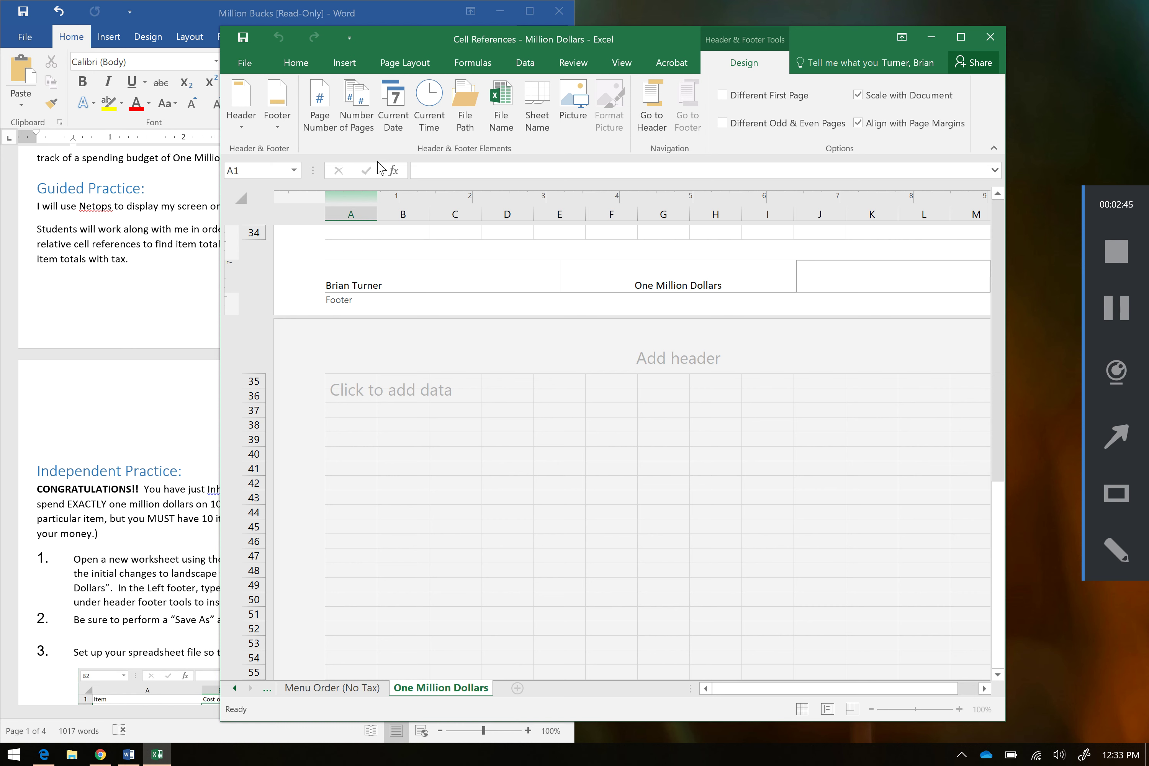
left_click(388, 134)
left_click(808, 235)
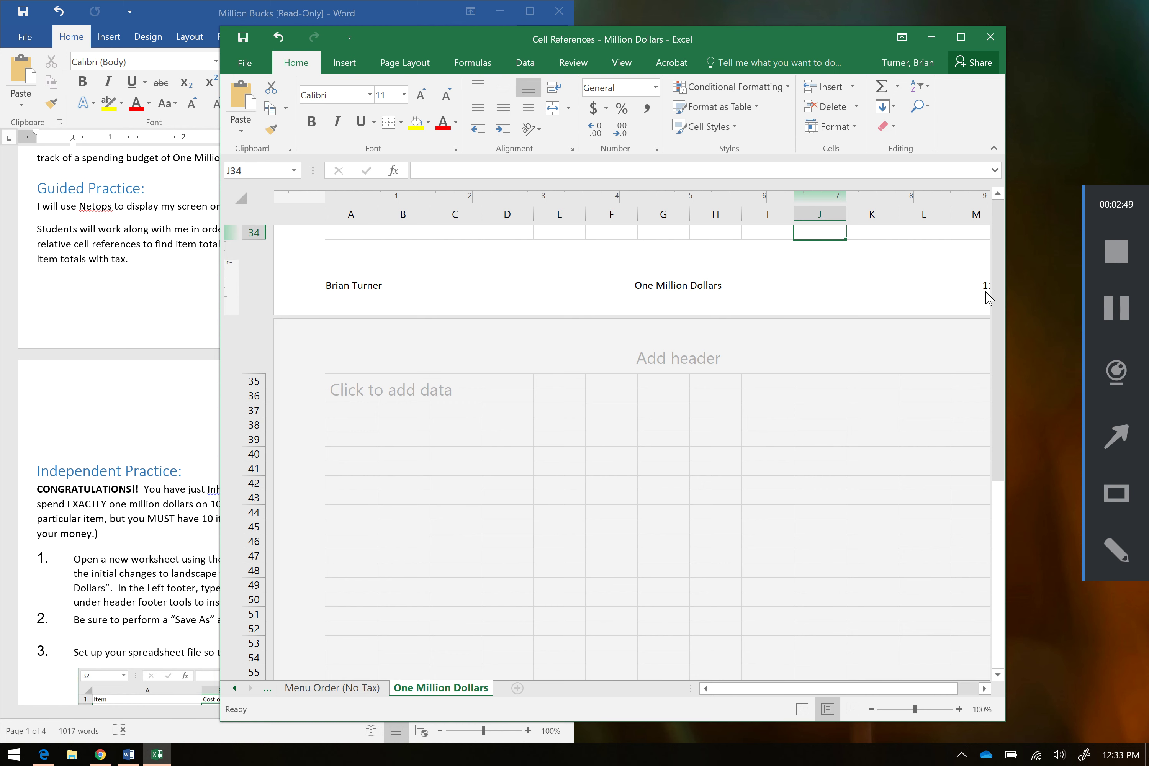
left_click_drag(1008, 399, 1056, 398)
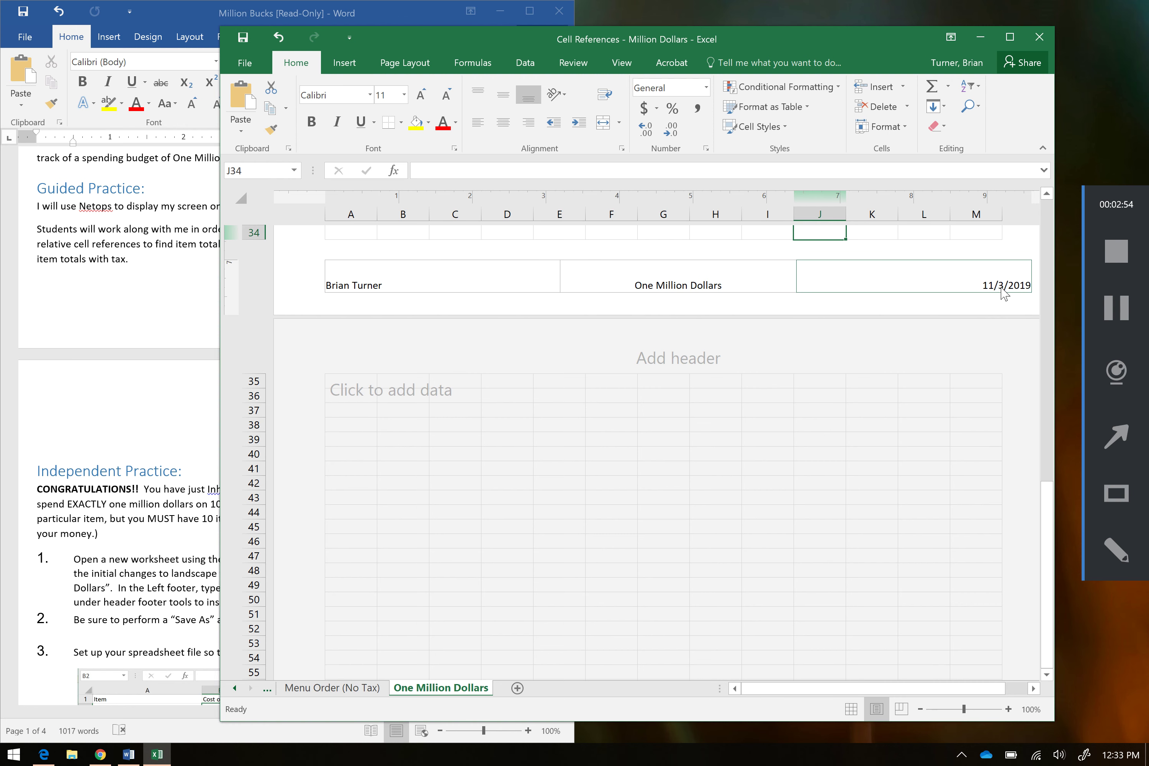
Check the spreadsheet layout and formatting instructions in the Word document, and reposition the Excel window so the sample layout stays visible beside cell A1.
left_click(156, 483)
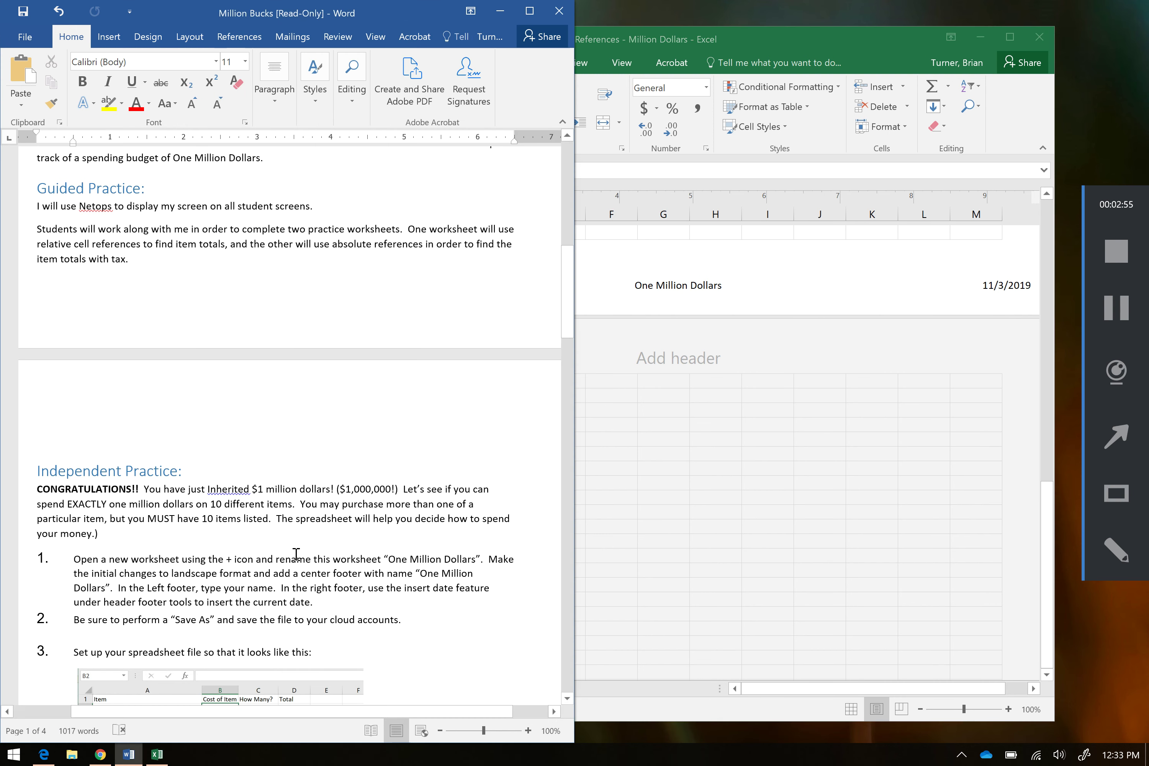
left_click(569, 684)
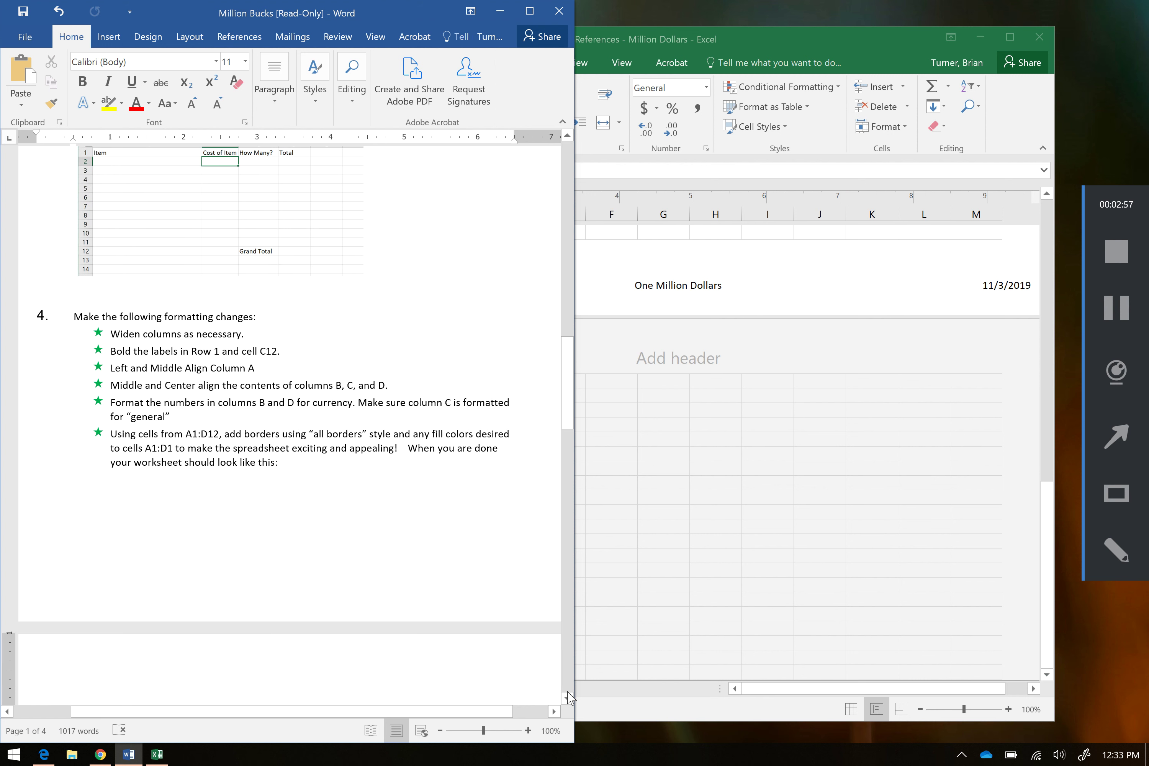
left_click_drag(566, 438, 563, 358)
scroll(561, 366, "down", 2)
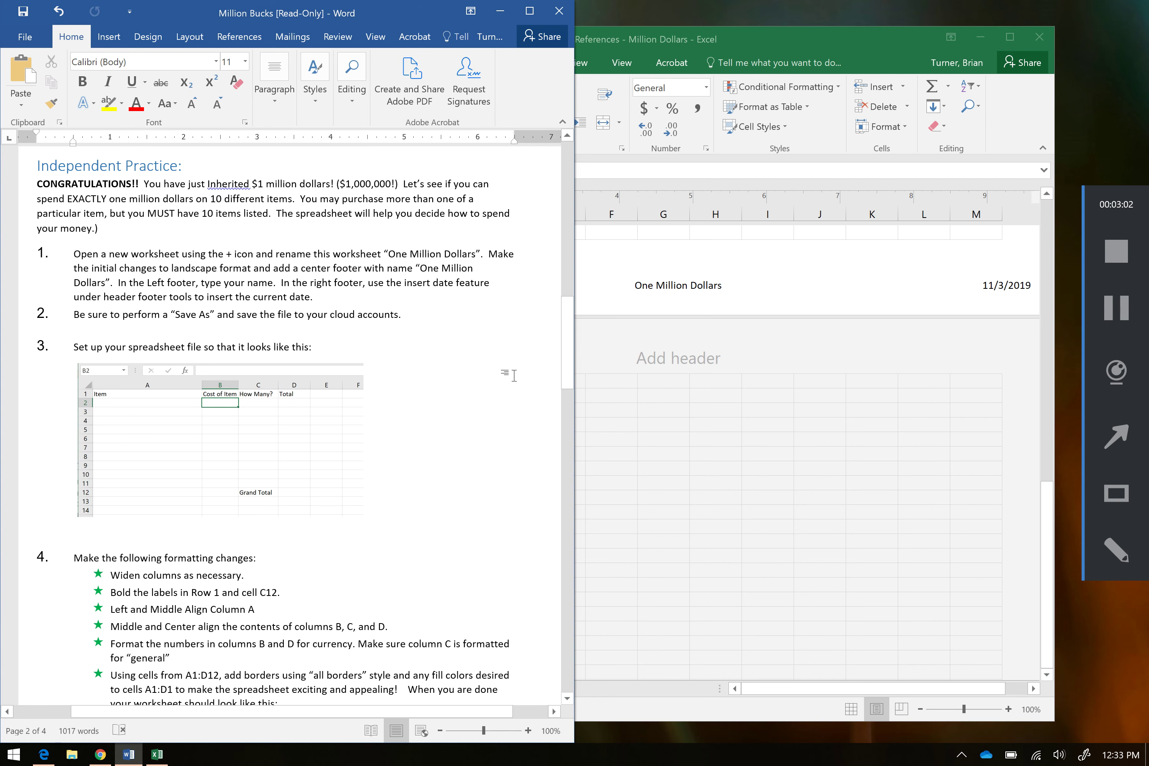
left_click(1116, 307)
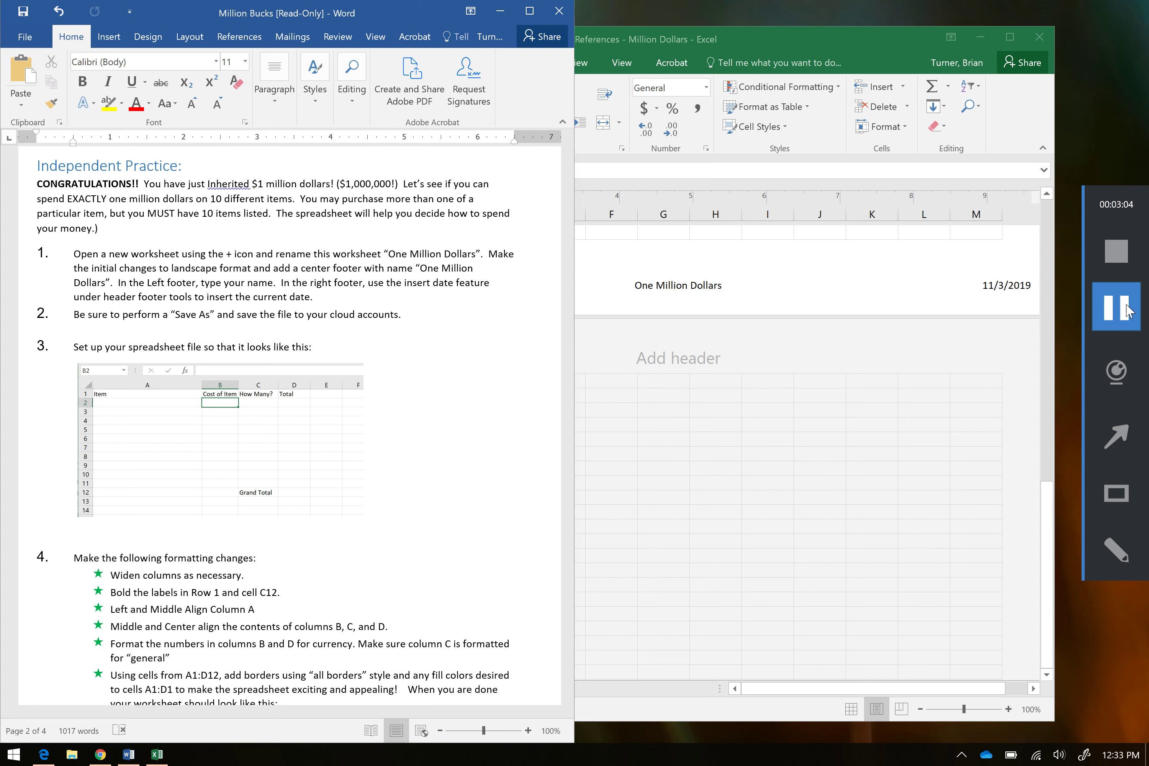
left_click(1054, 323)
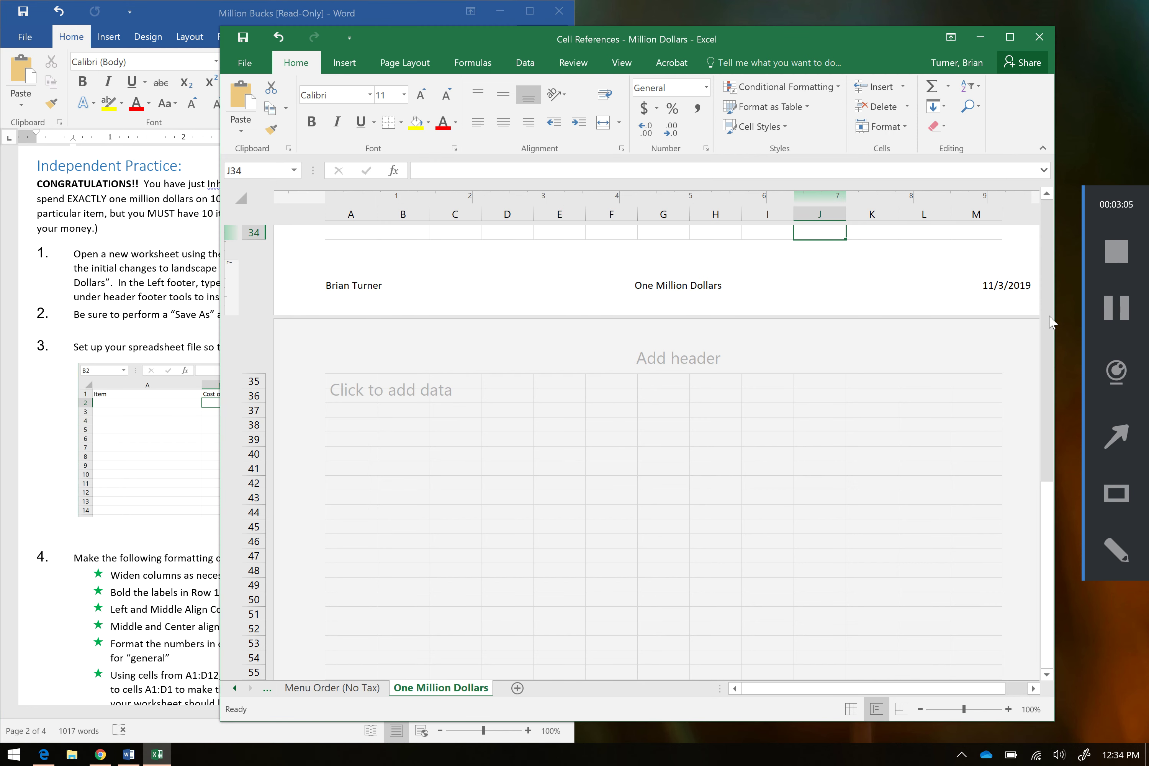
scroll(922, 345, "up", 10)
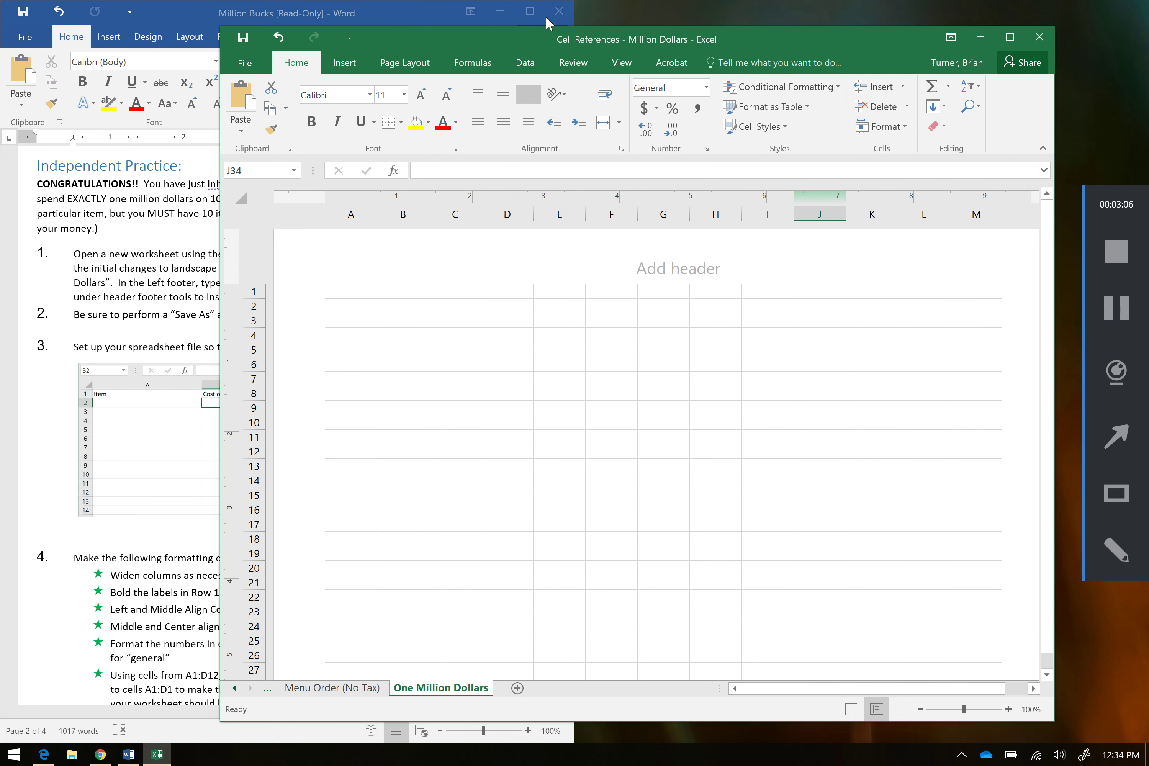
left_click_drag(533, 42, 671, 66)
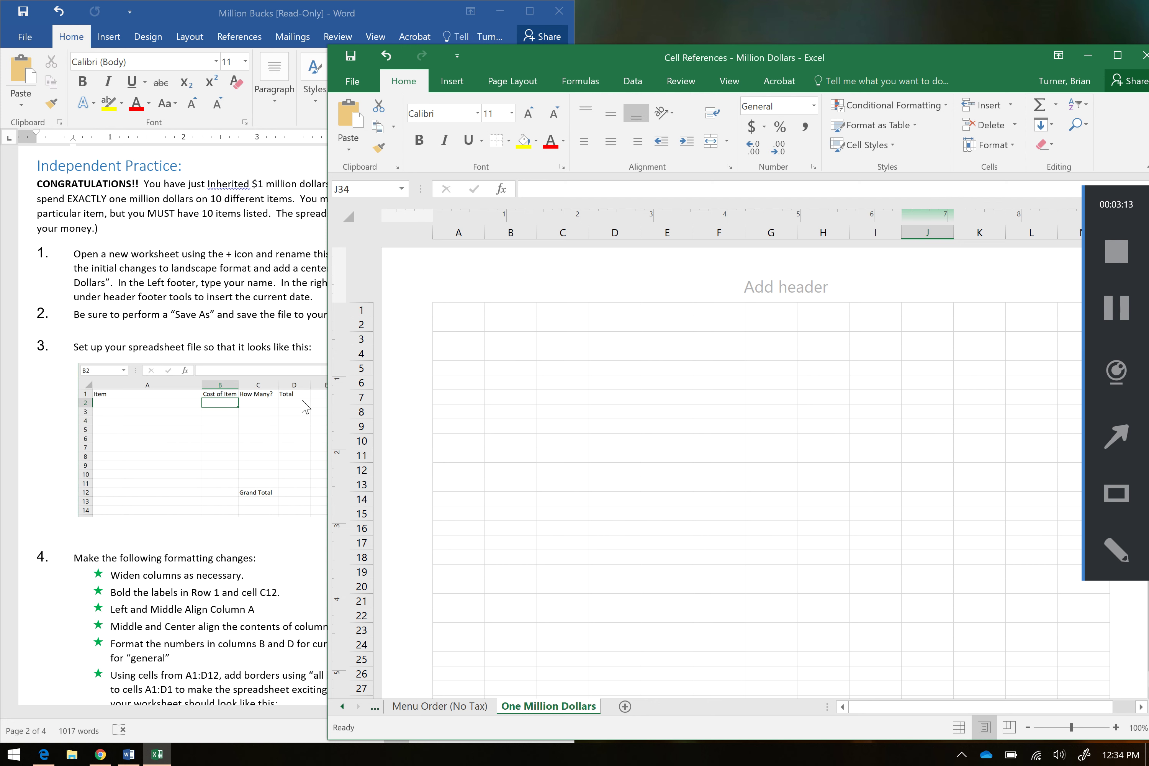
Enter the column headings Item, Cost of Item, How Many? and Total in cells A1 to D1.
left_click(459, 309)
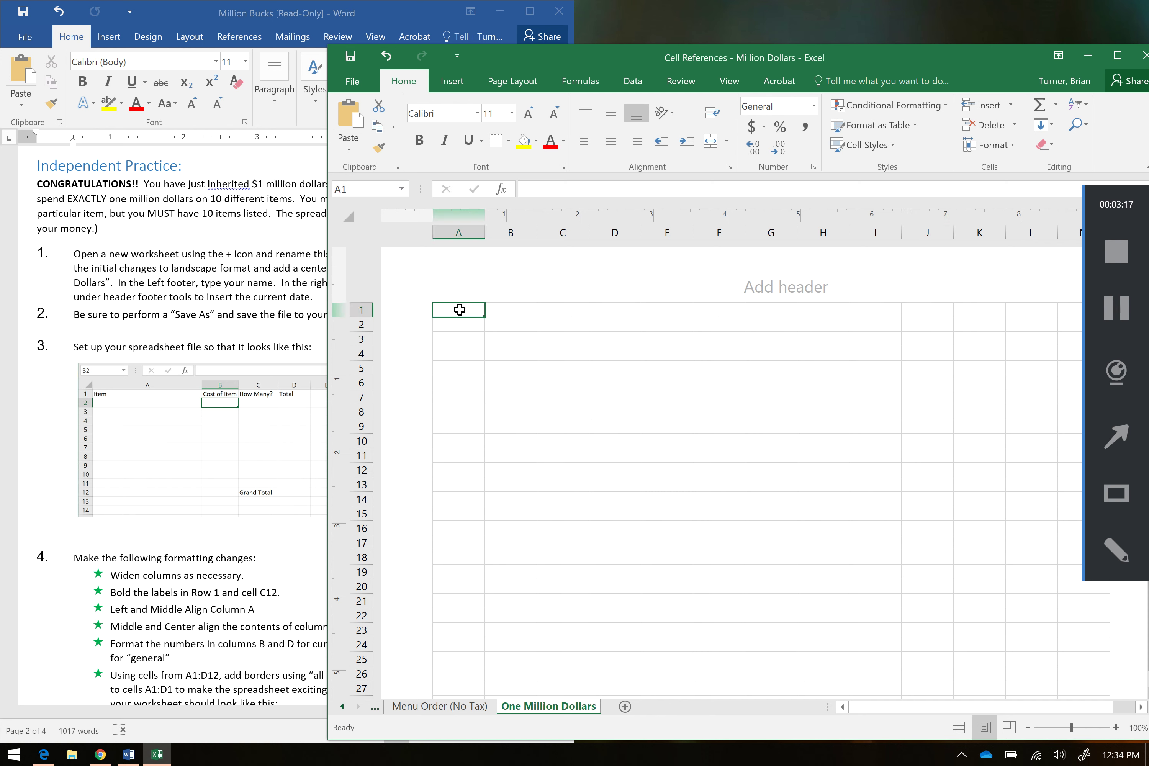
type("Item")
key("Tab")
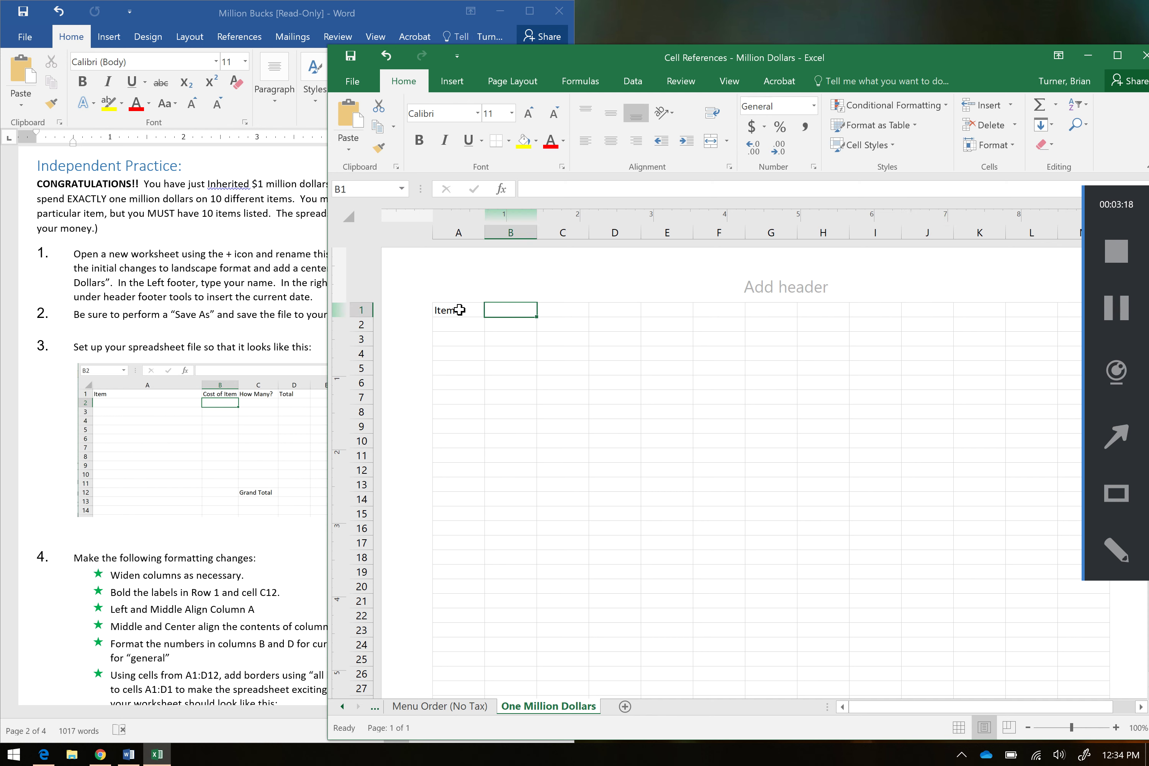
type("Cost")
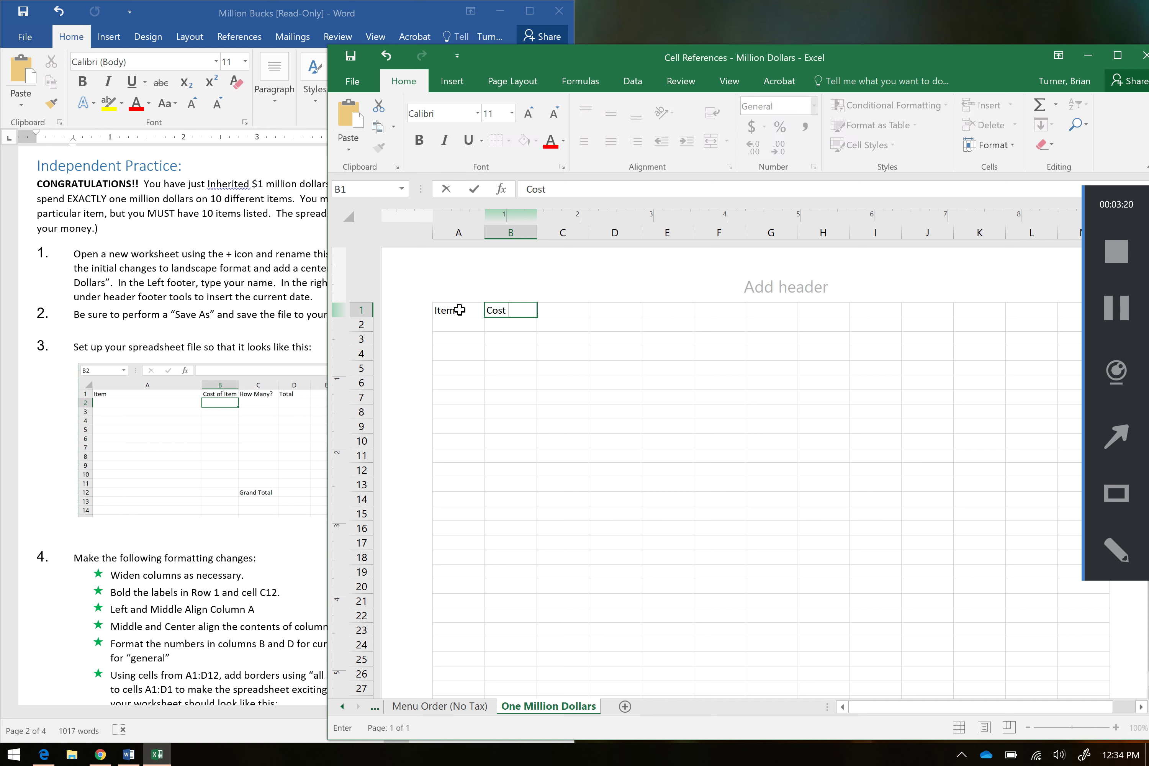
type(" of Item")
key("Tab")
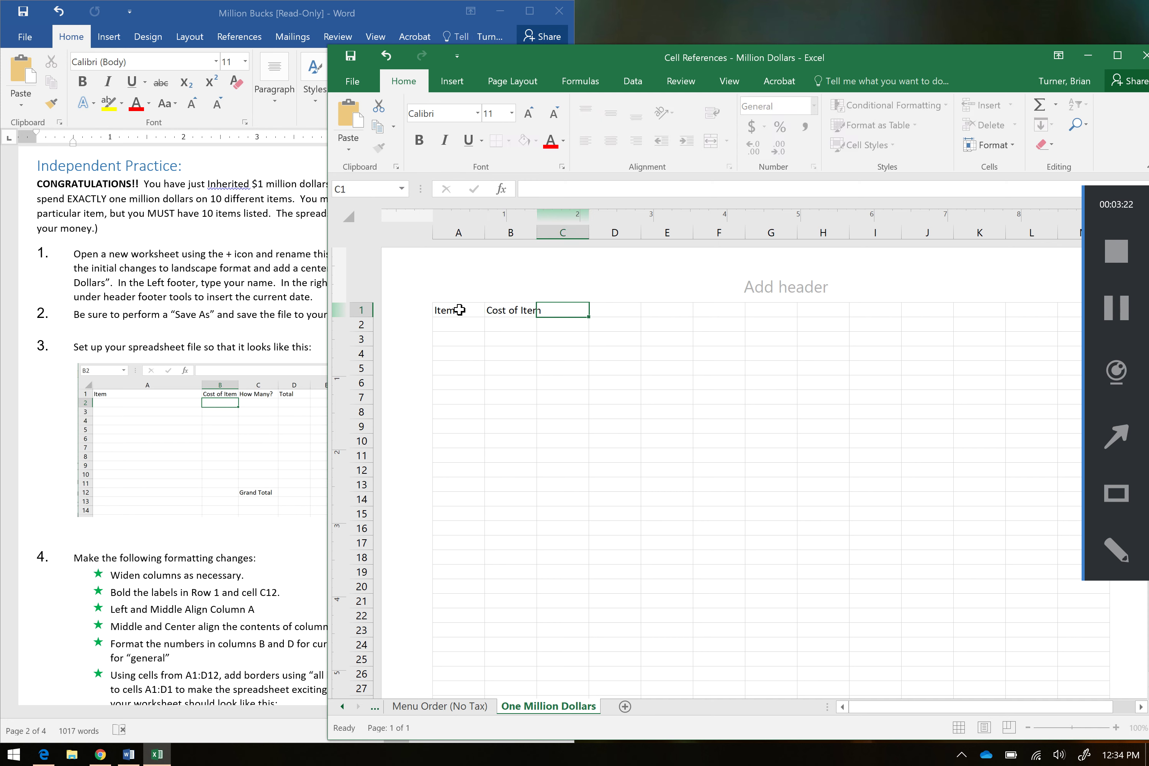
type("How Many?")
key("Tab")
type("Totoa")
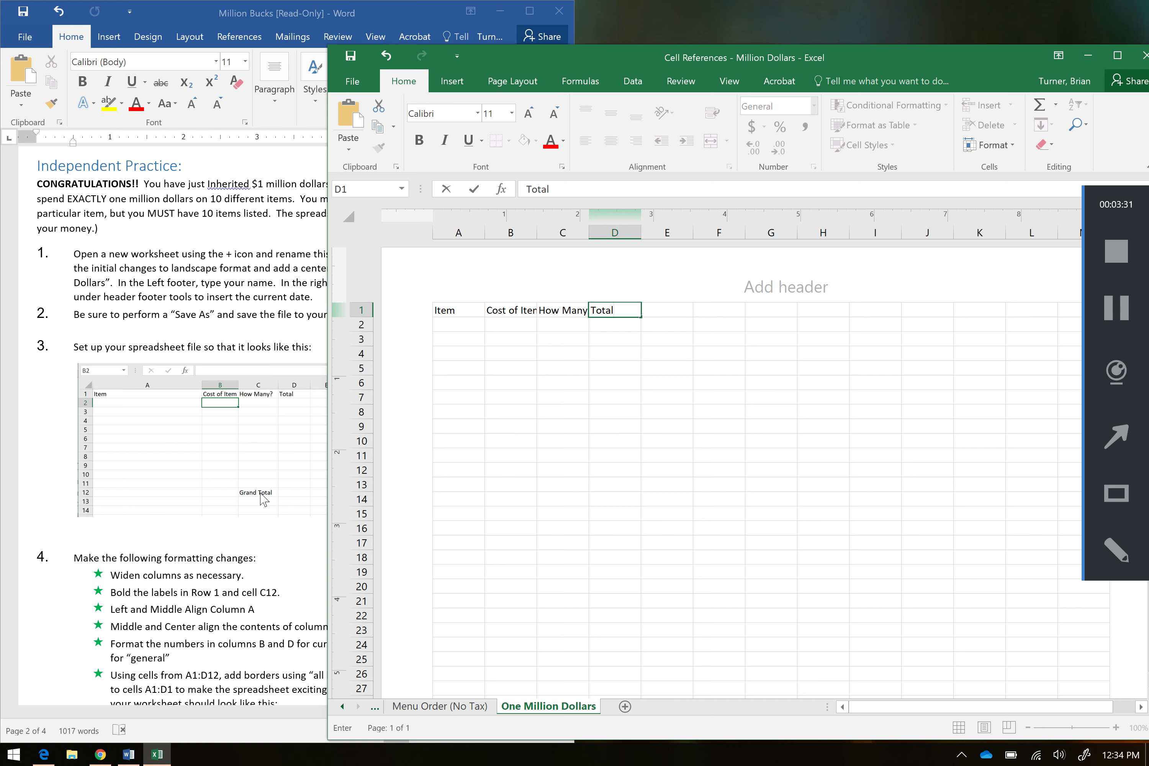
Enter the label Grand Total in cell C12.
left_click(577, 412)
left_click(564, 469)
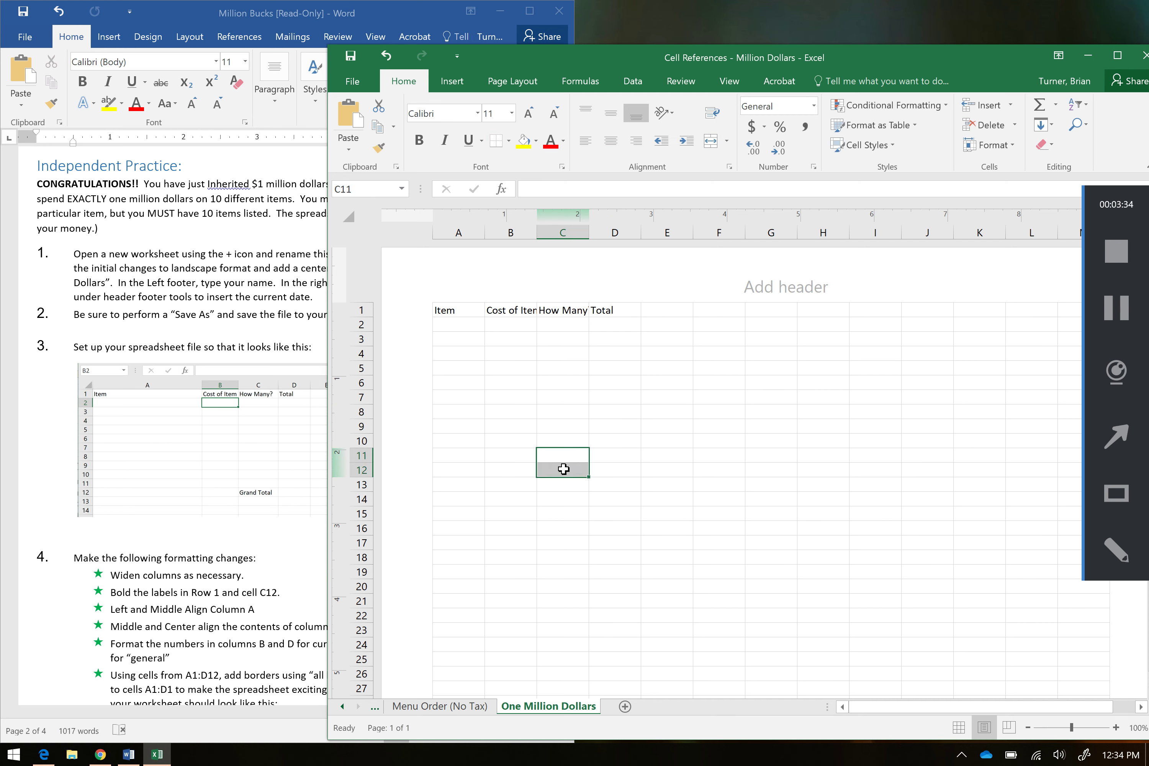
type("Grand Total")
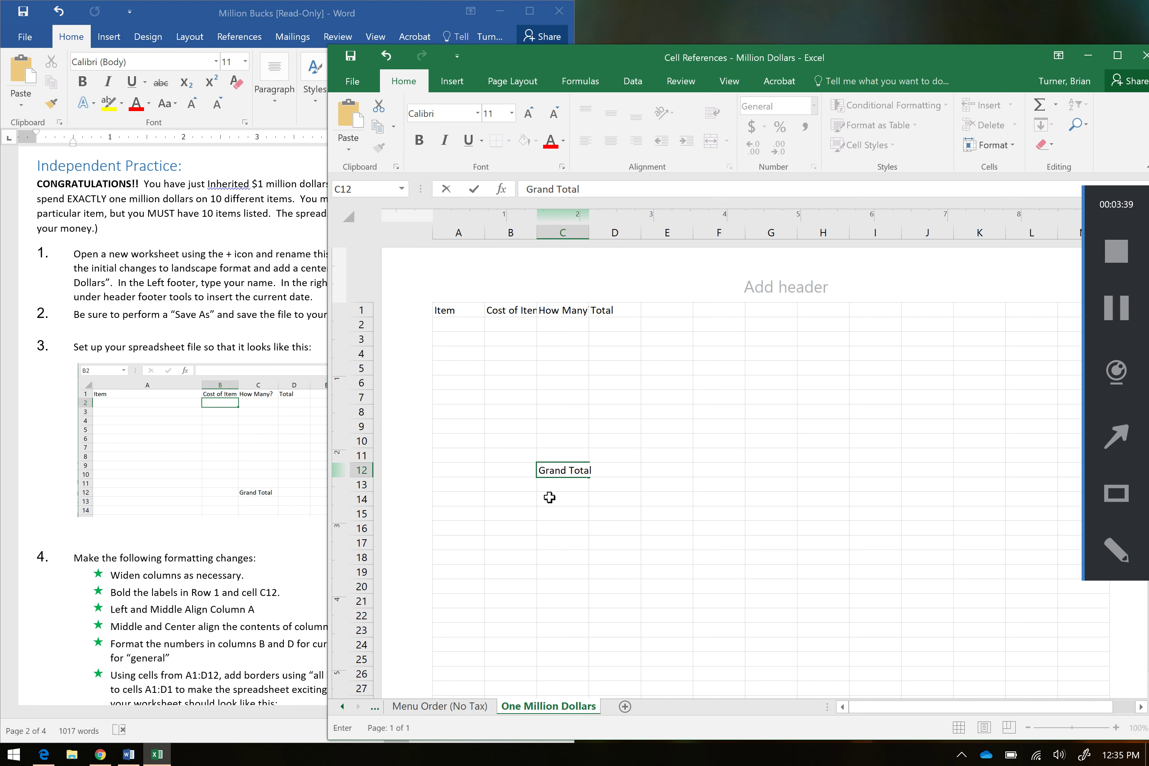
Check the formatting list in the Word document and widen columns A to D of the Excel worksheet, making column A the widest.
left_click(246, 599)
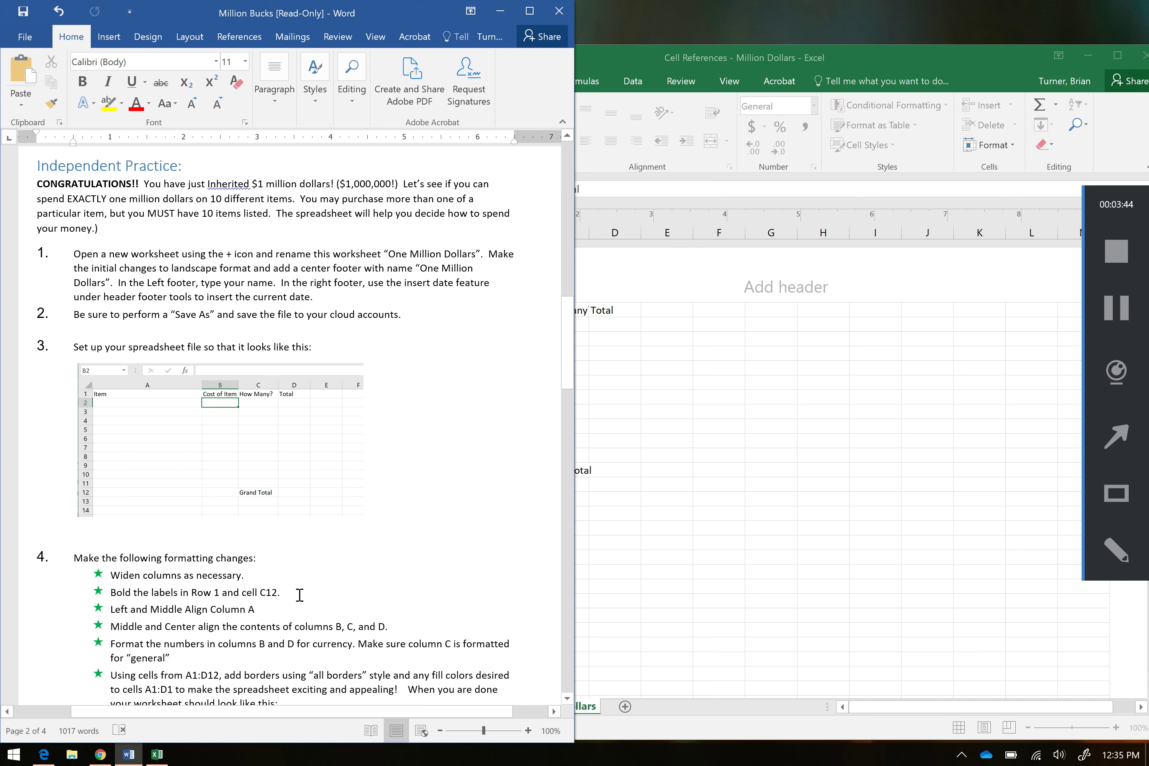
left_click(588, 536)
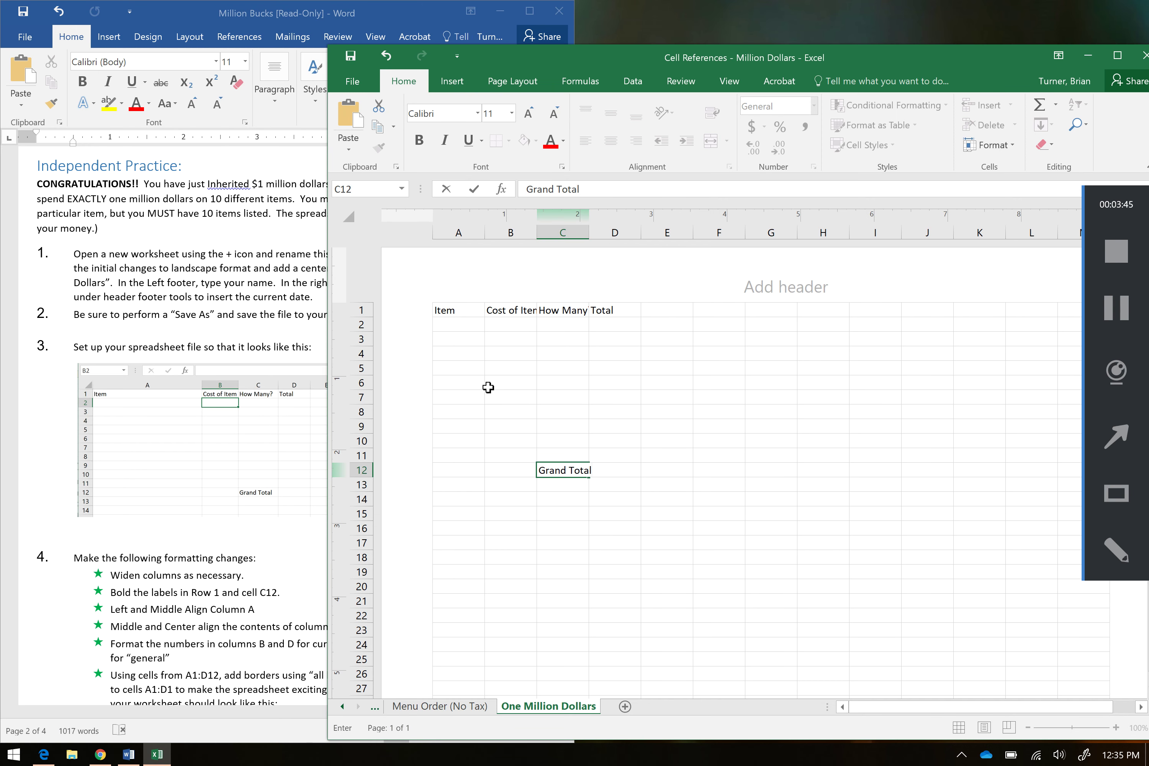
left_click(485, 234)
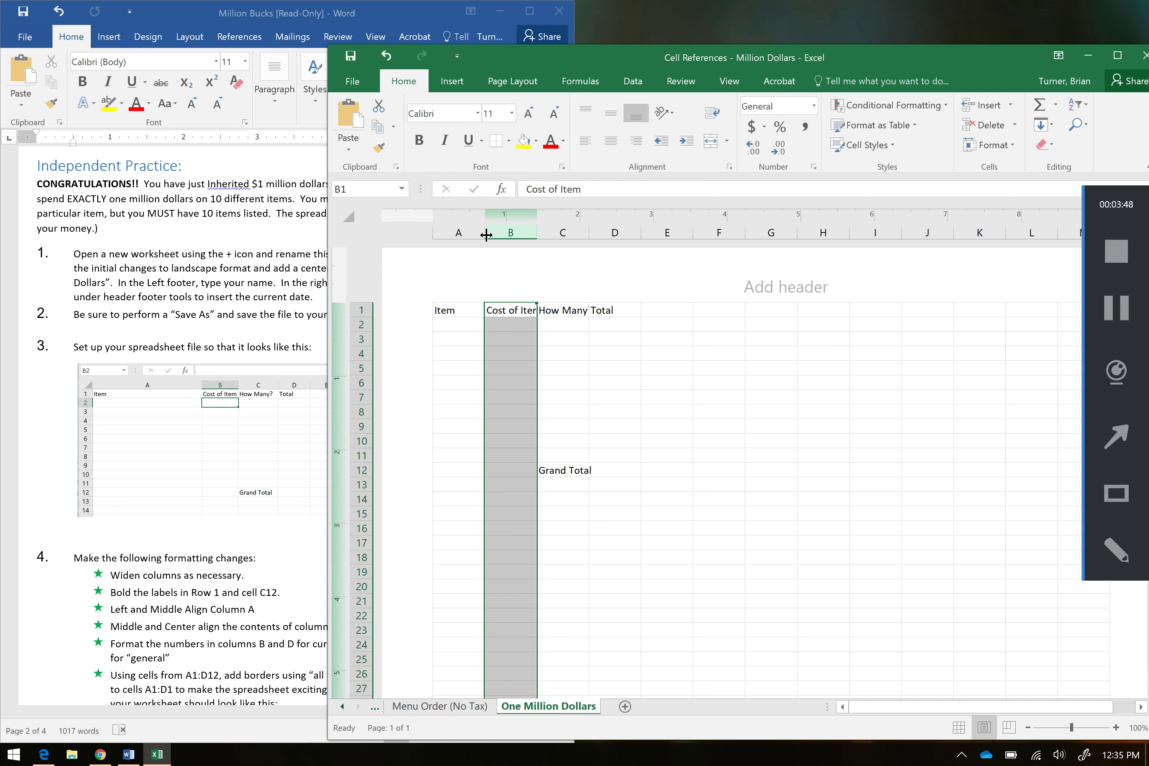
left_click_drag(485, 235, 576, 237)
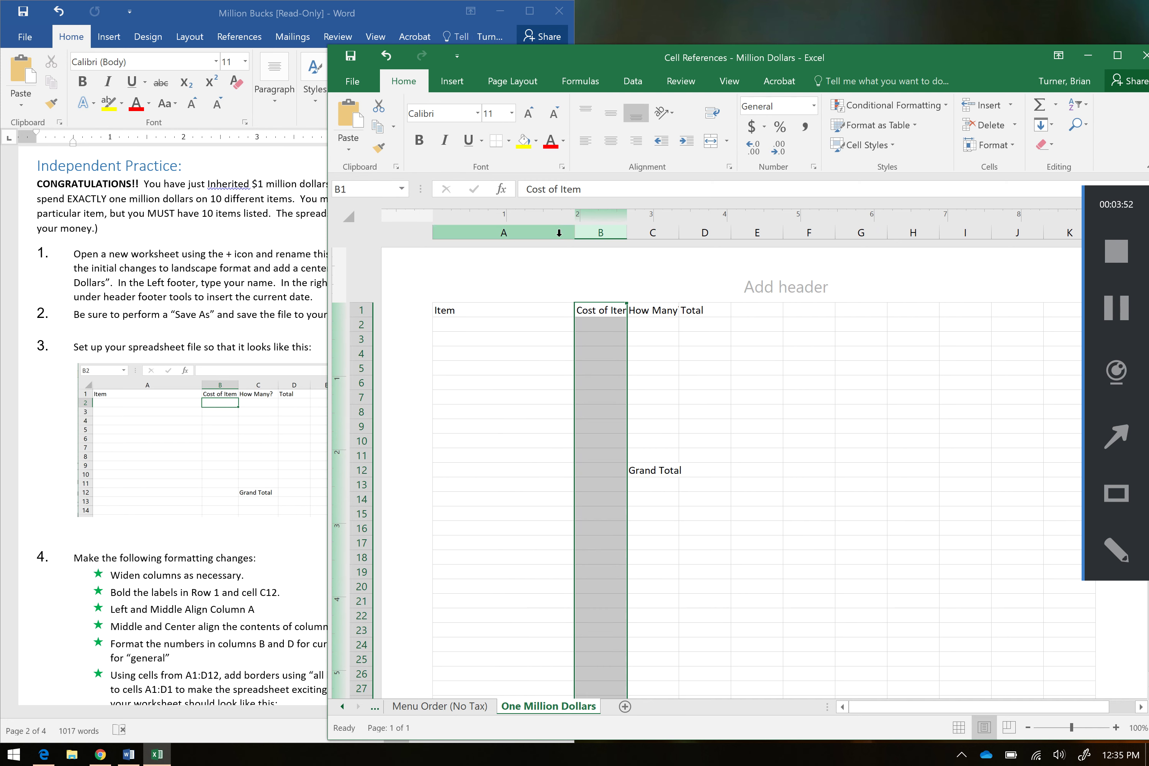
left_click_drag(574, 236, 731, 235)
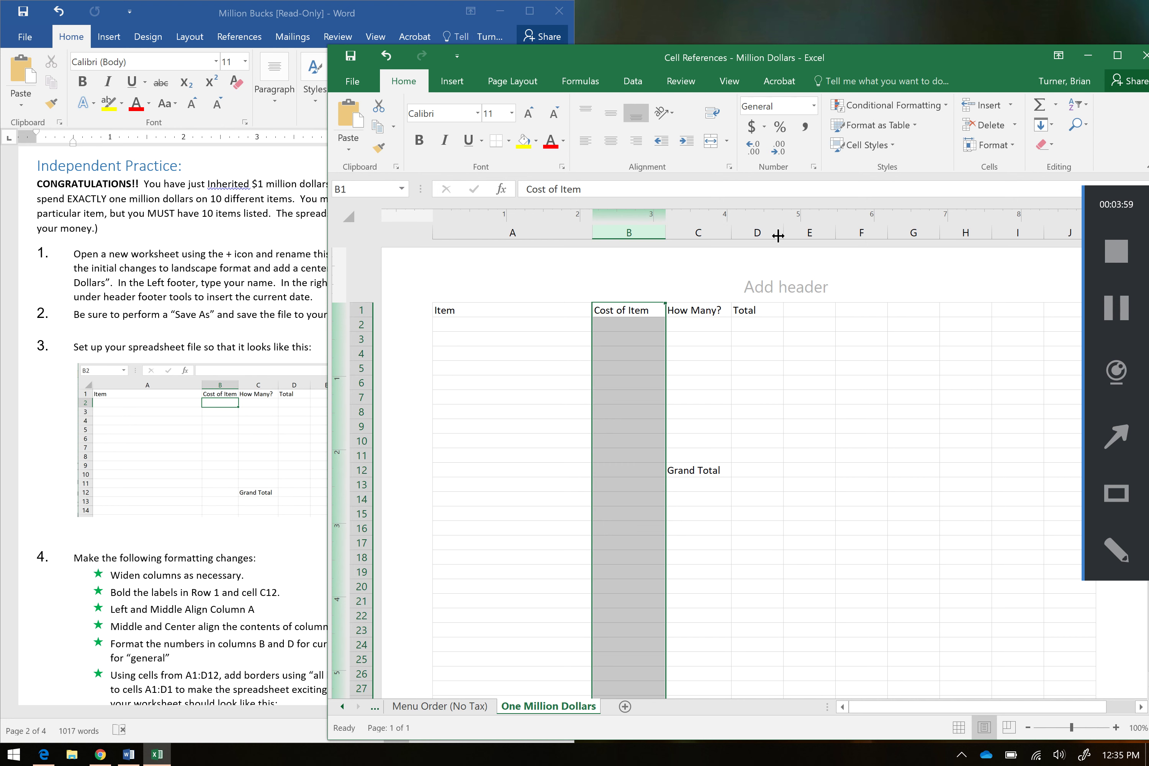
left_click_drag(783, 233, 796, 234)
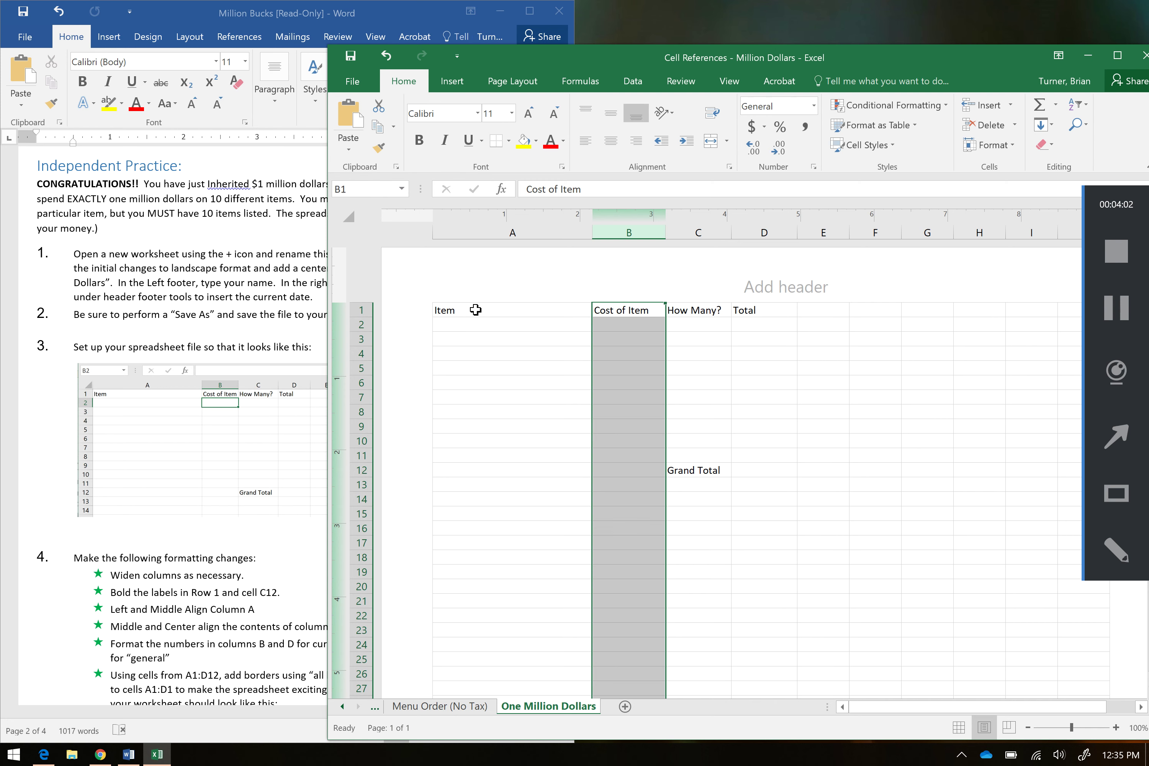
Bold the heading labels in A1:D1 and the Grand Total label in C12.
left_click_drag(475, 309, 744, 307)
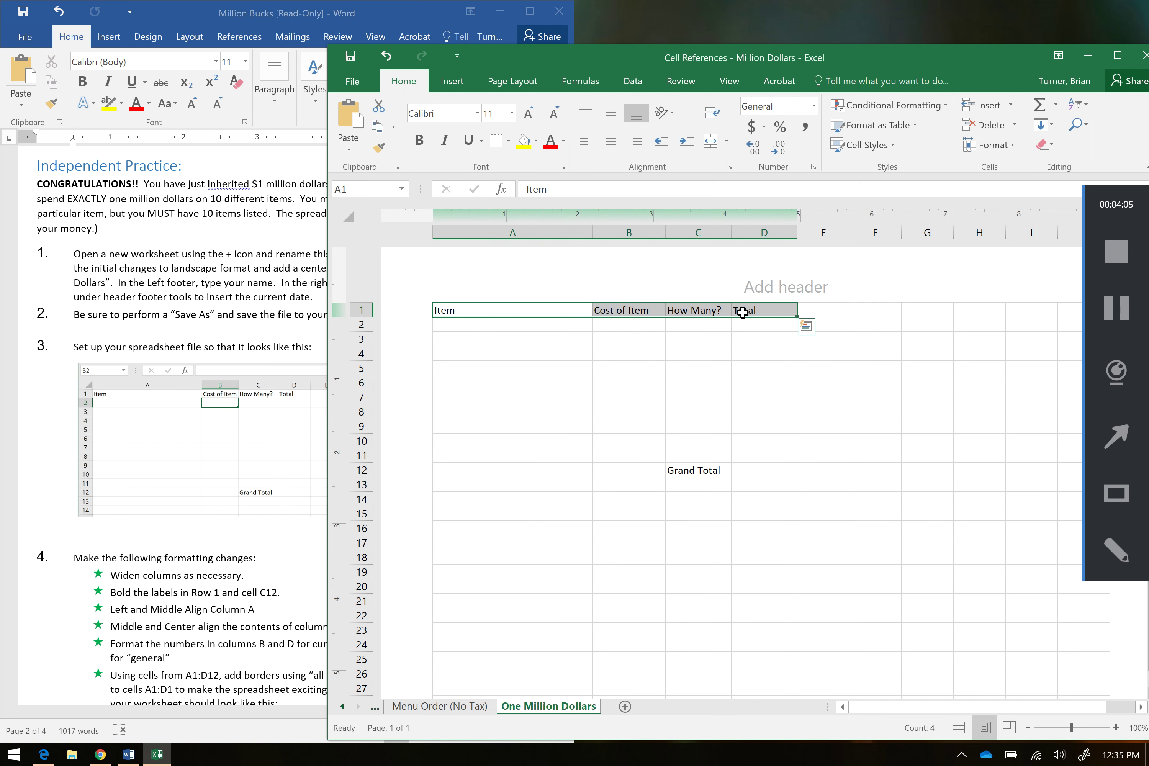
left_click(427, 146)
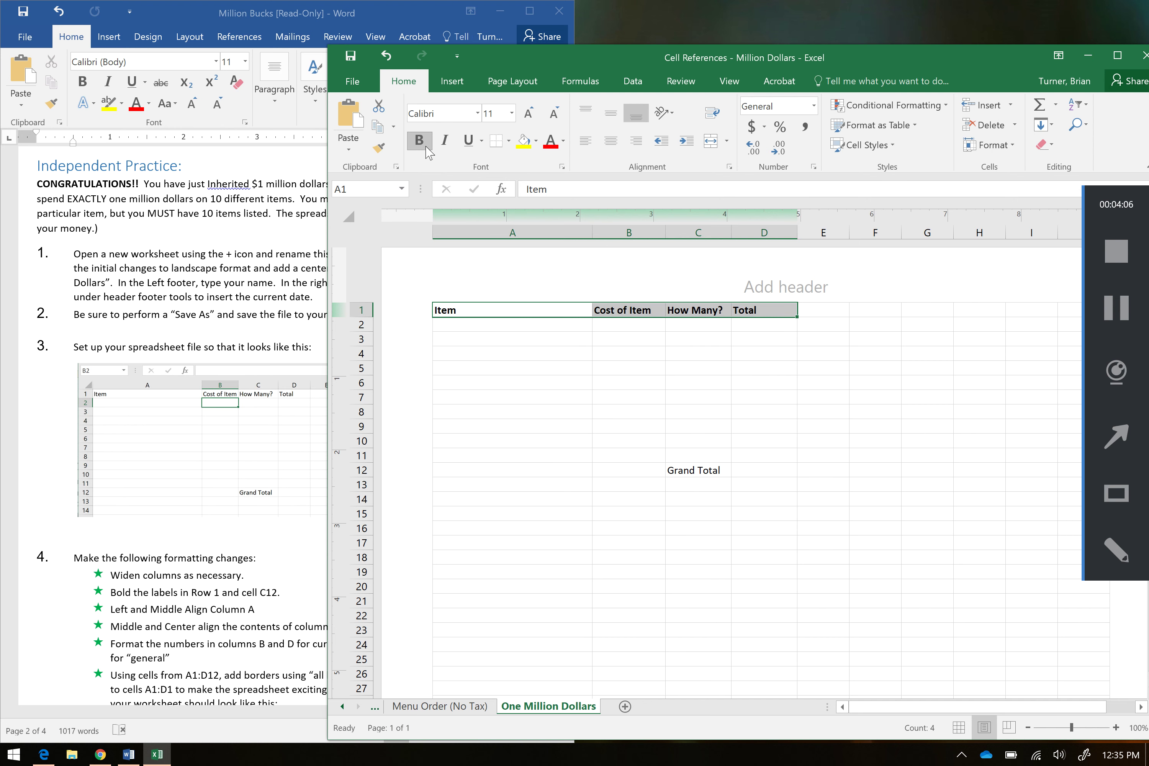
left_click(687, 471)
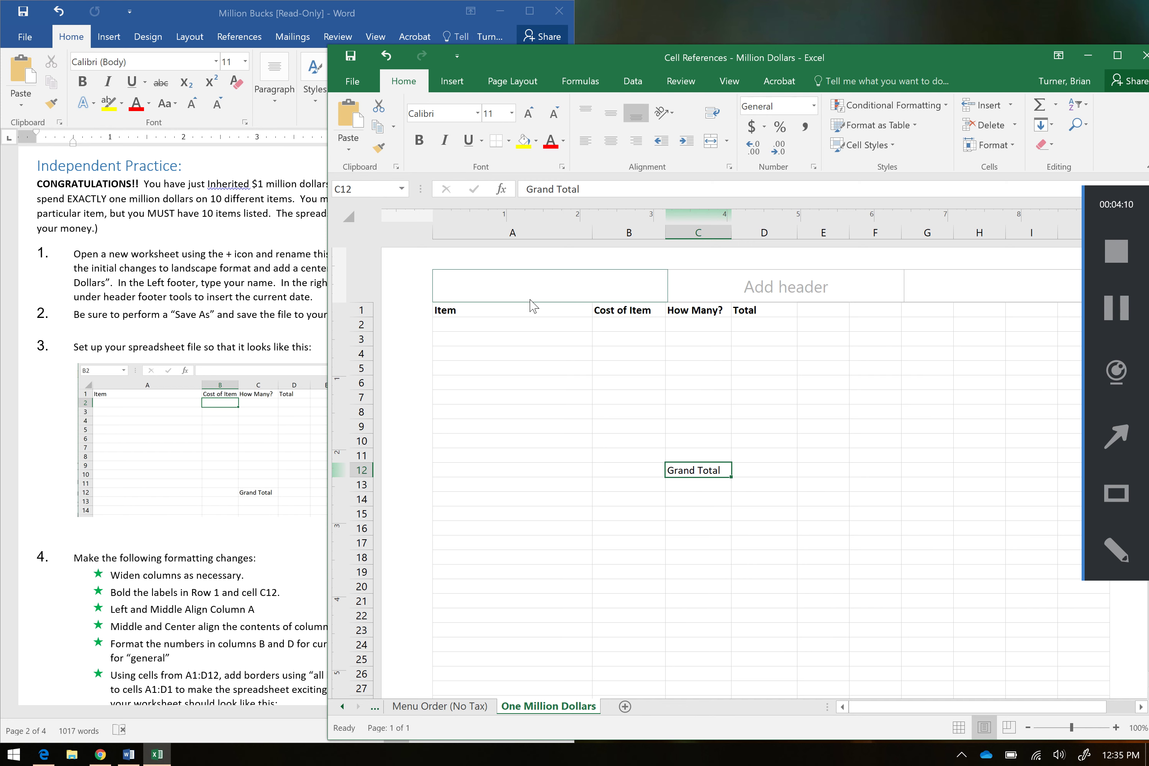
left_click(418, 139)
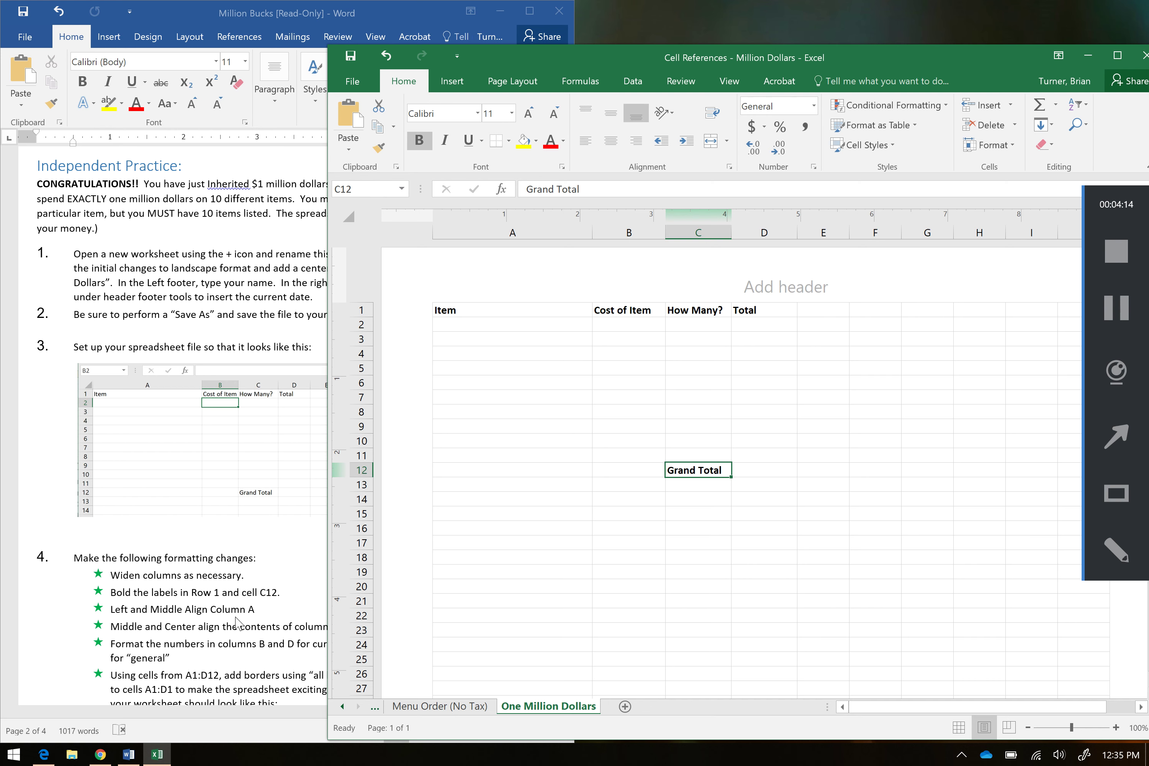
Apply middle vertical alignment and left horizontal alignment to all of column A.
left_click(531, 231)
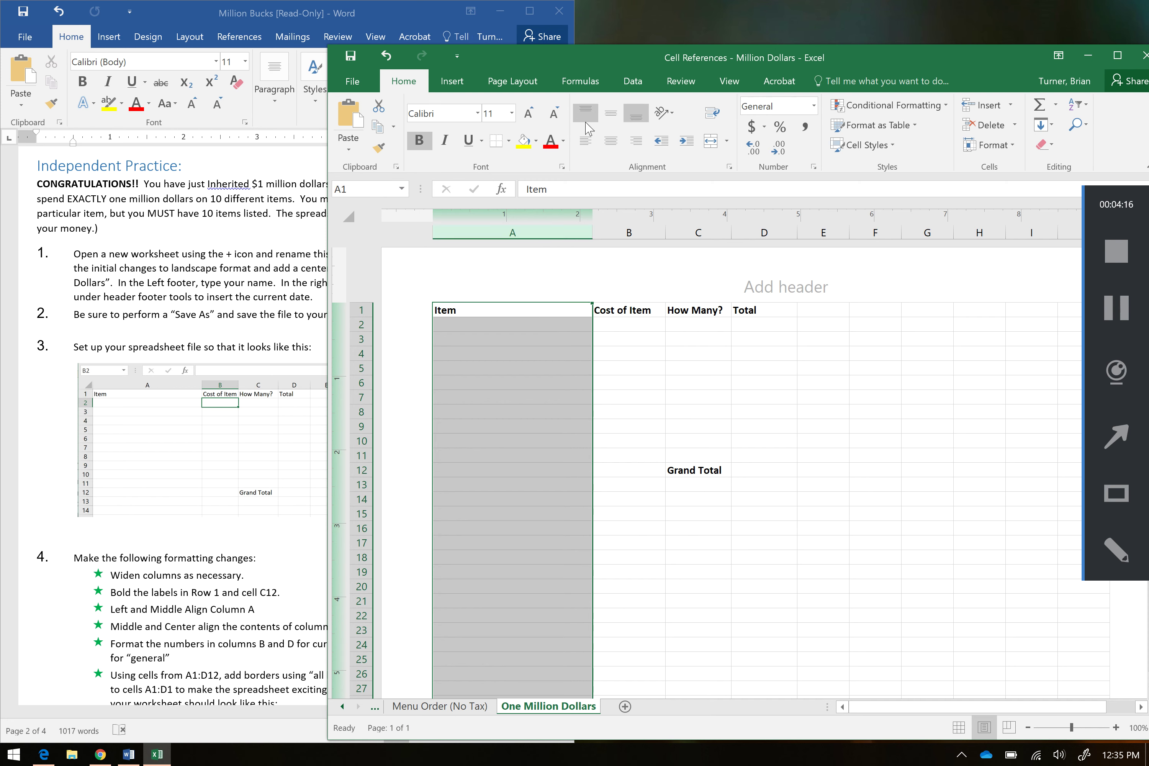
left_click(611, 114)
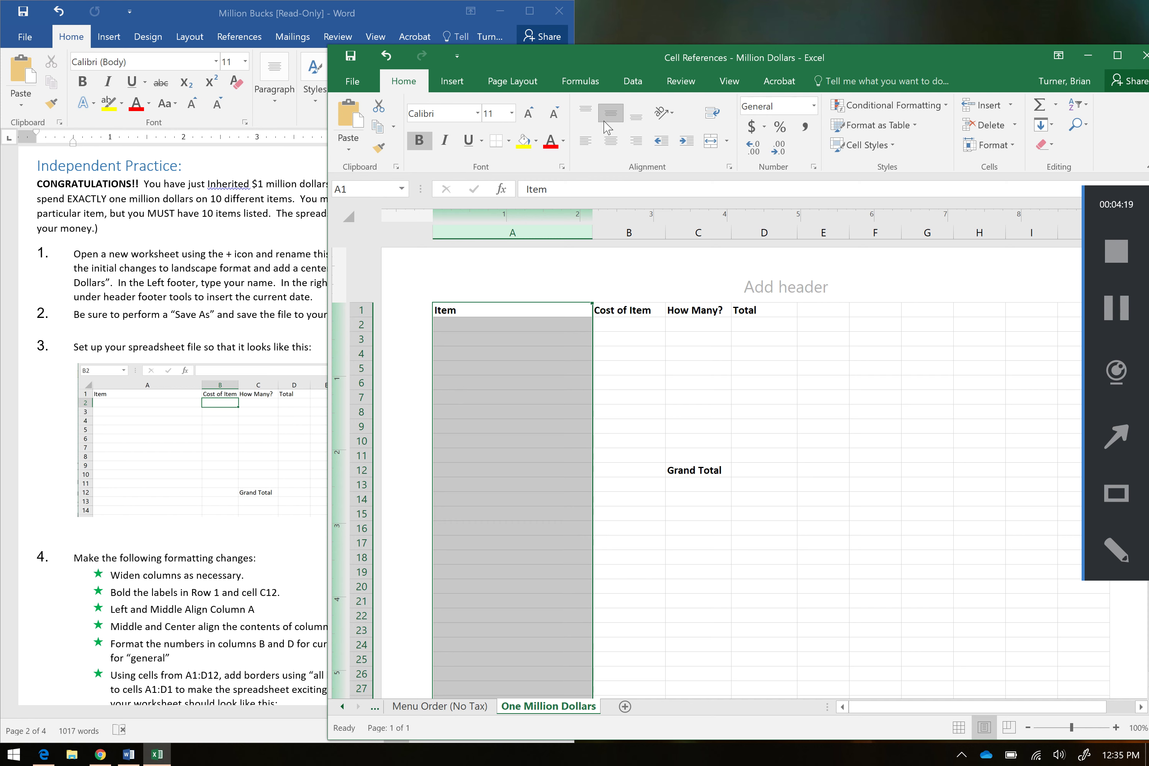
left_click(588, 144)
Enlarge row 1 to compare the vertical alignment of its labels, and restore the row to its fitted height.
mouse_move(367, 317)
left_mouse_down()
mouse_move(365, 340)
mouse_move(365, 326)
left_mouse_up()
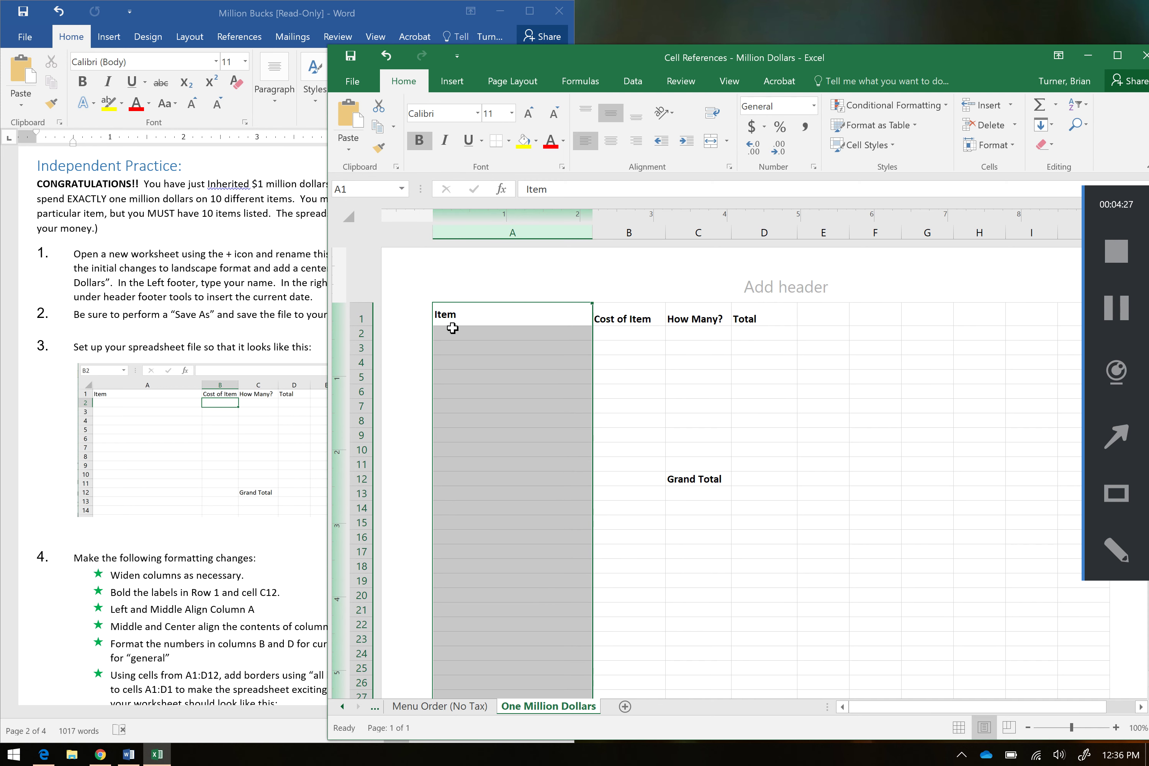
left_click_drag(362, 323, 362, 358)
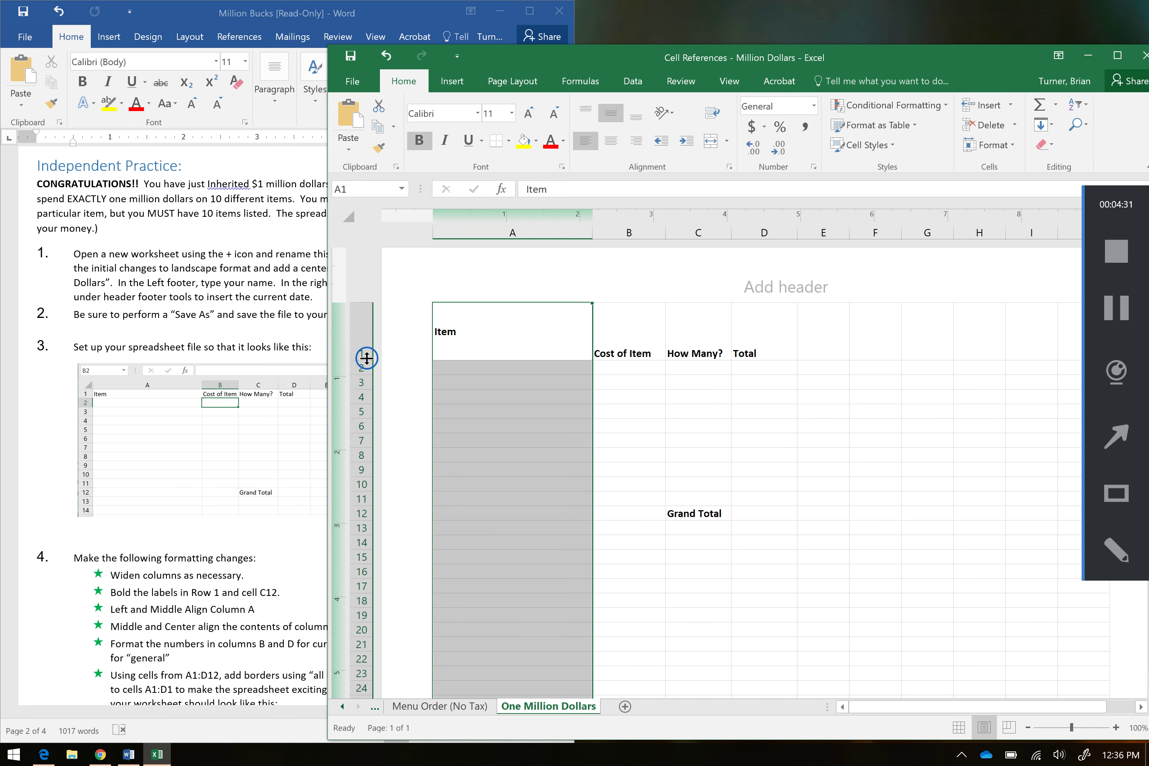
double_click(366, 359)
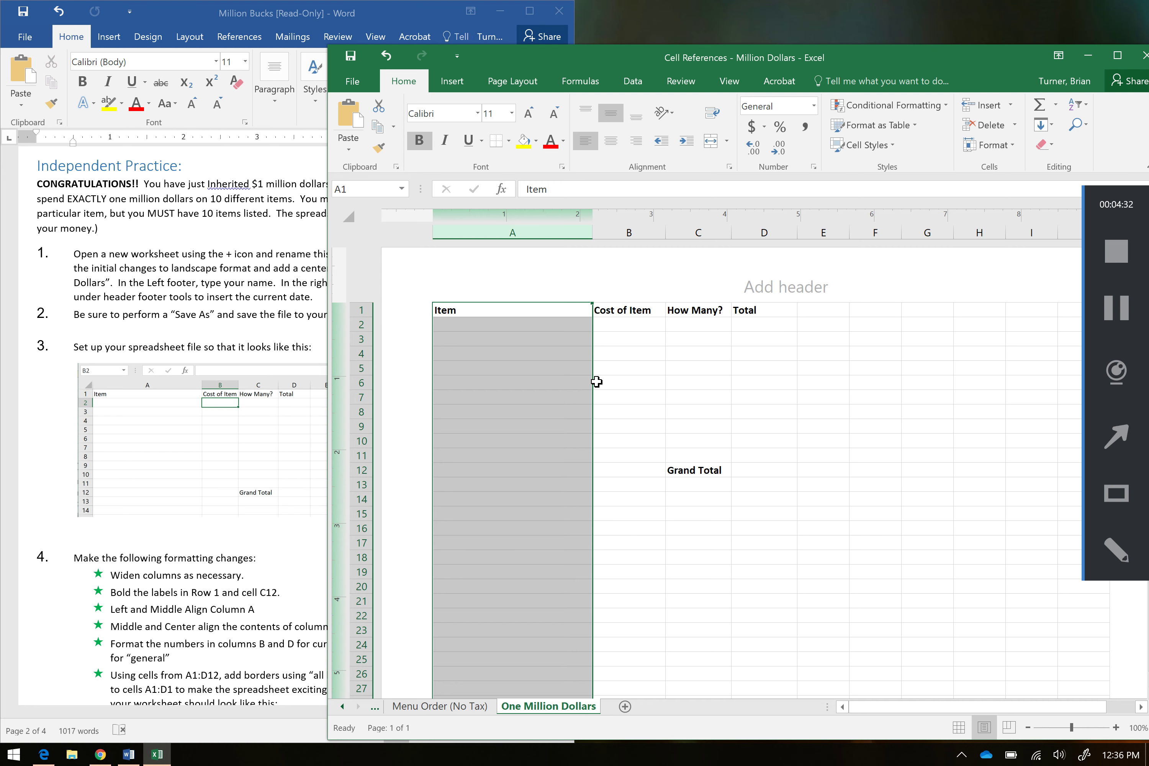
Check the next alignment instruction in the Word document and apply middle and center alignment to columns B, C and D in Excel.
left_click(283, 597)
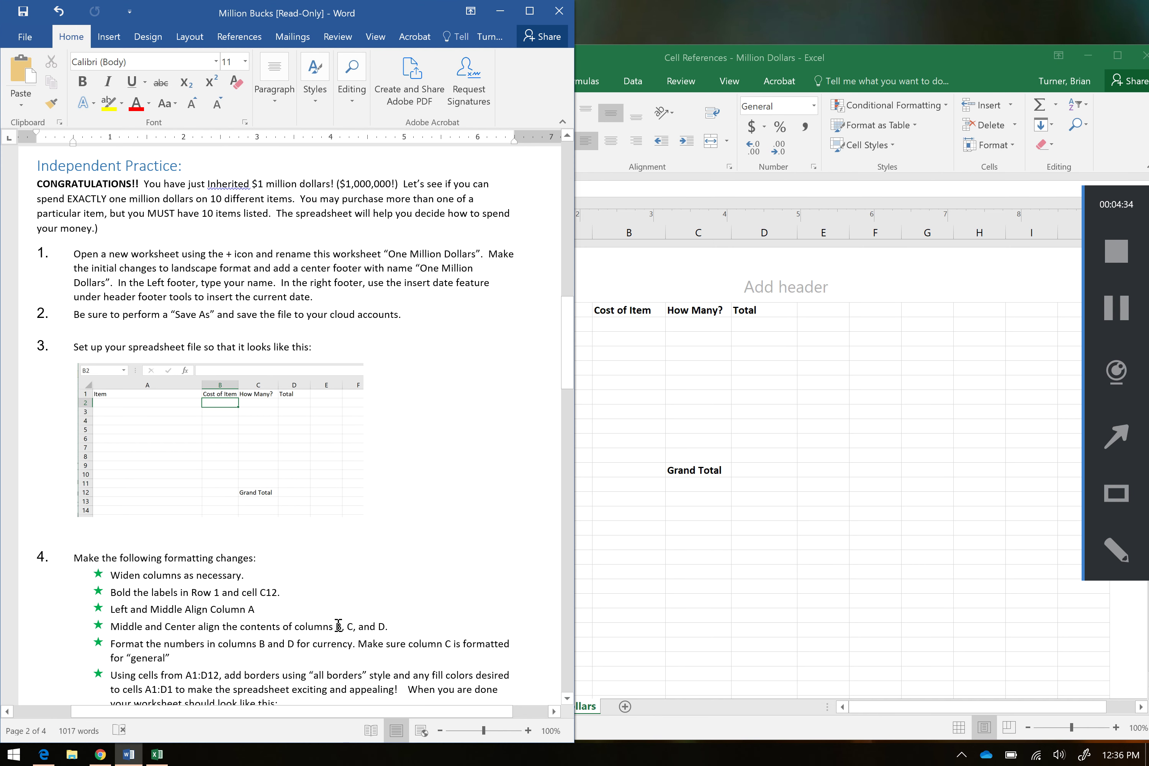
left_click(588, 551)
left_click_drag(633, 233, 770, 228)
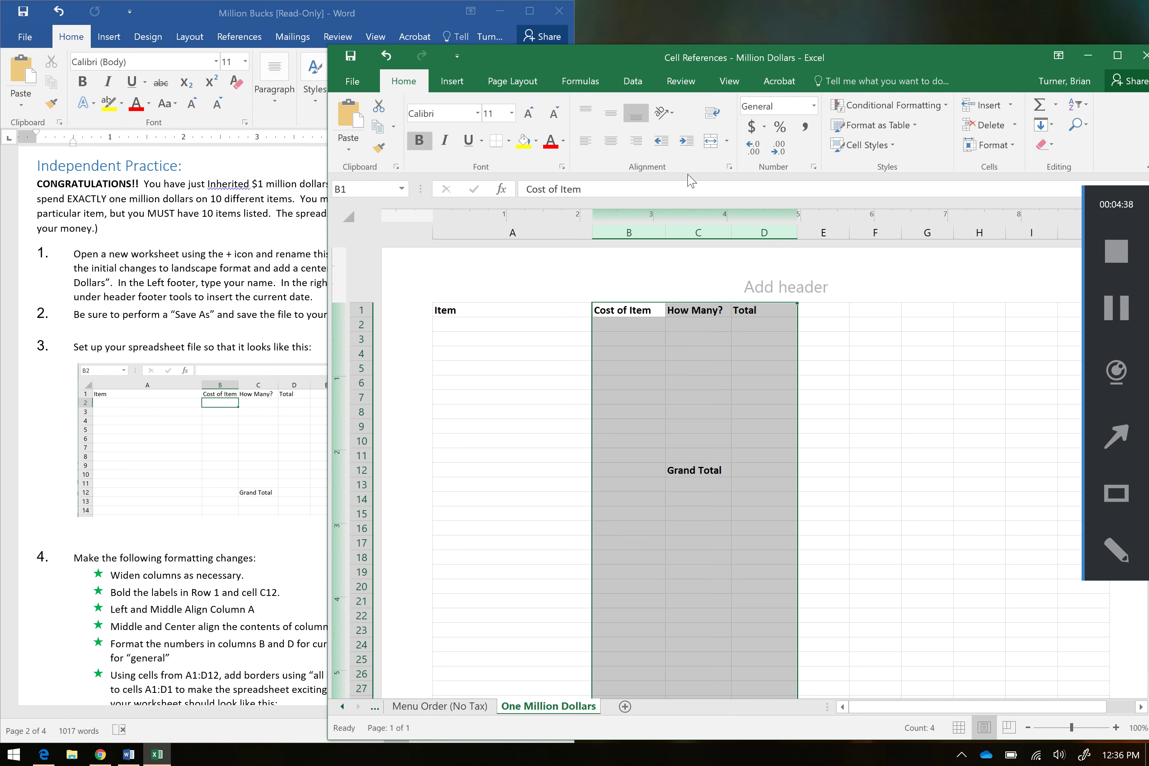
left_click(611, 113)
left_click(610, 139)
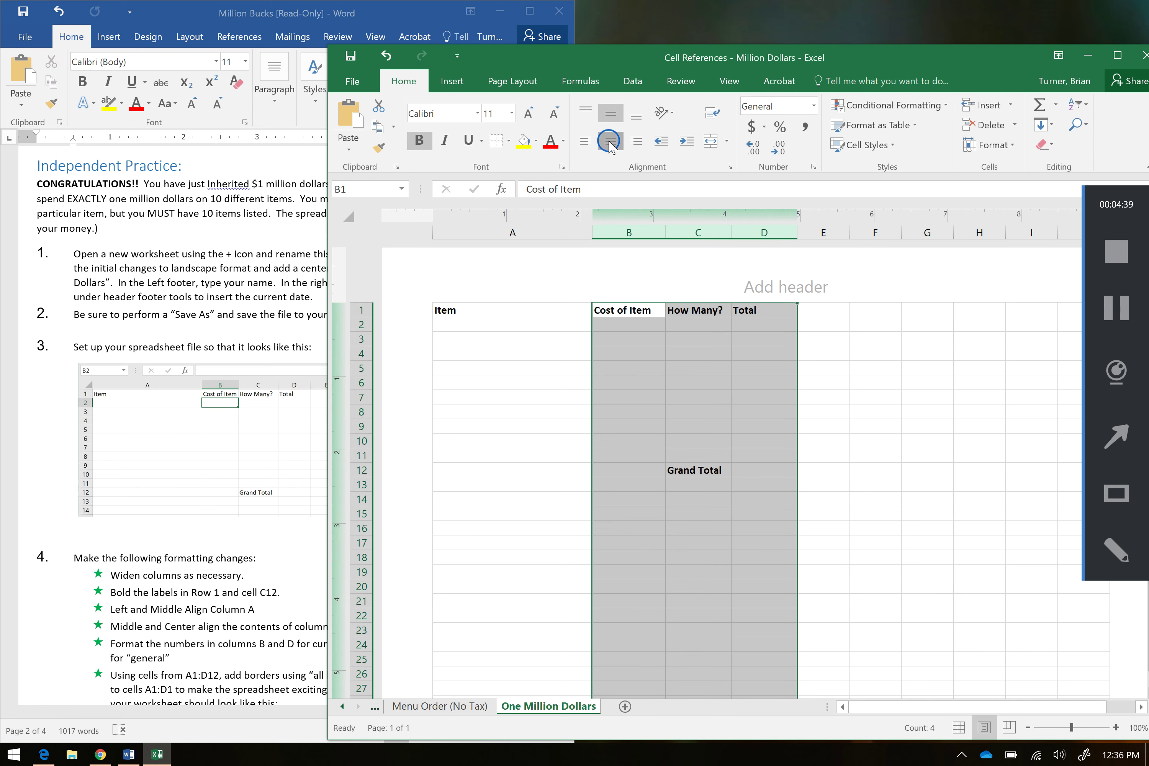
left_click(552, 442)
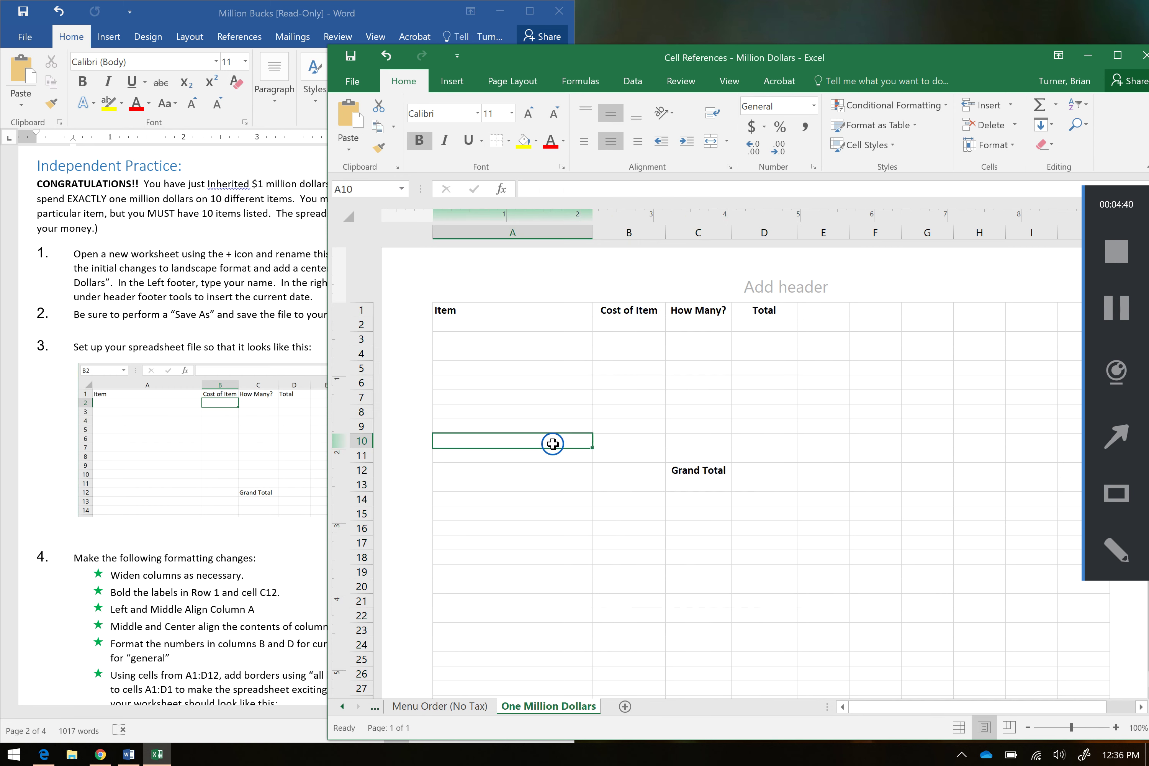
Check the number format instruction in the Word document and enter sample values 1 in B6 and 5 in D5 in Excel.
left_click(292, 620)
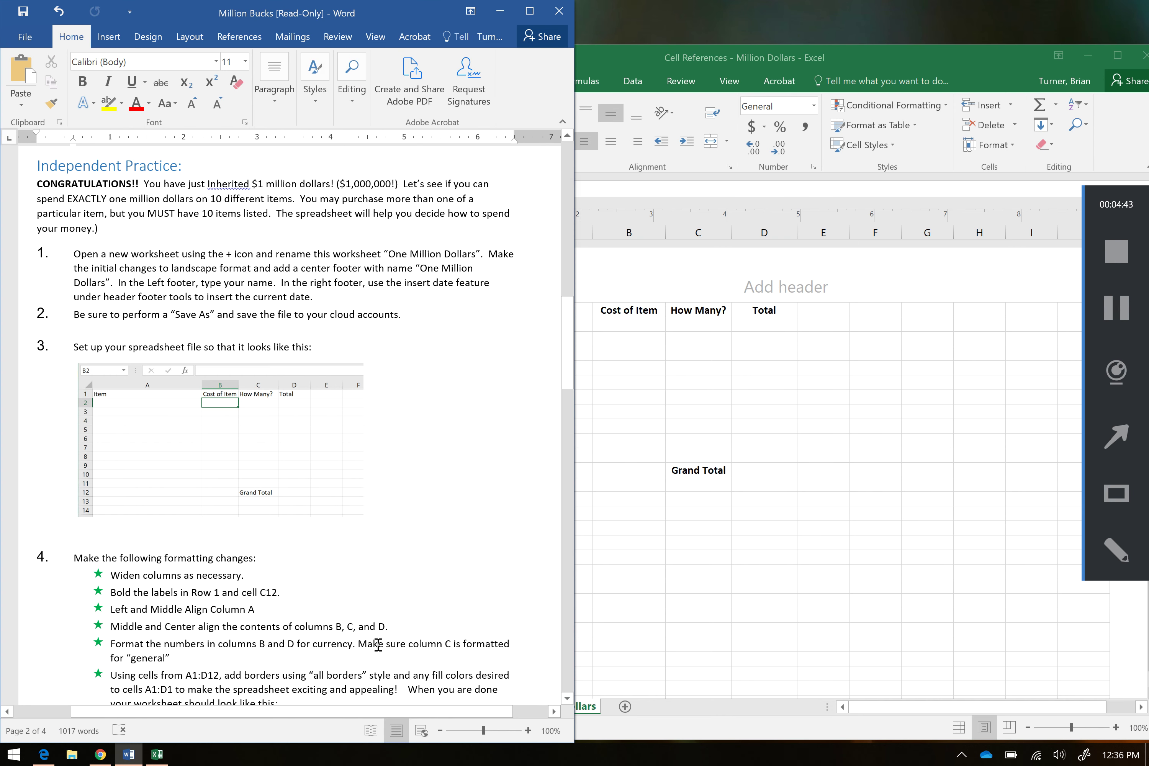
left_click(597, 595)
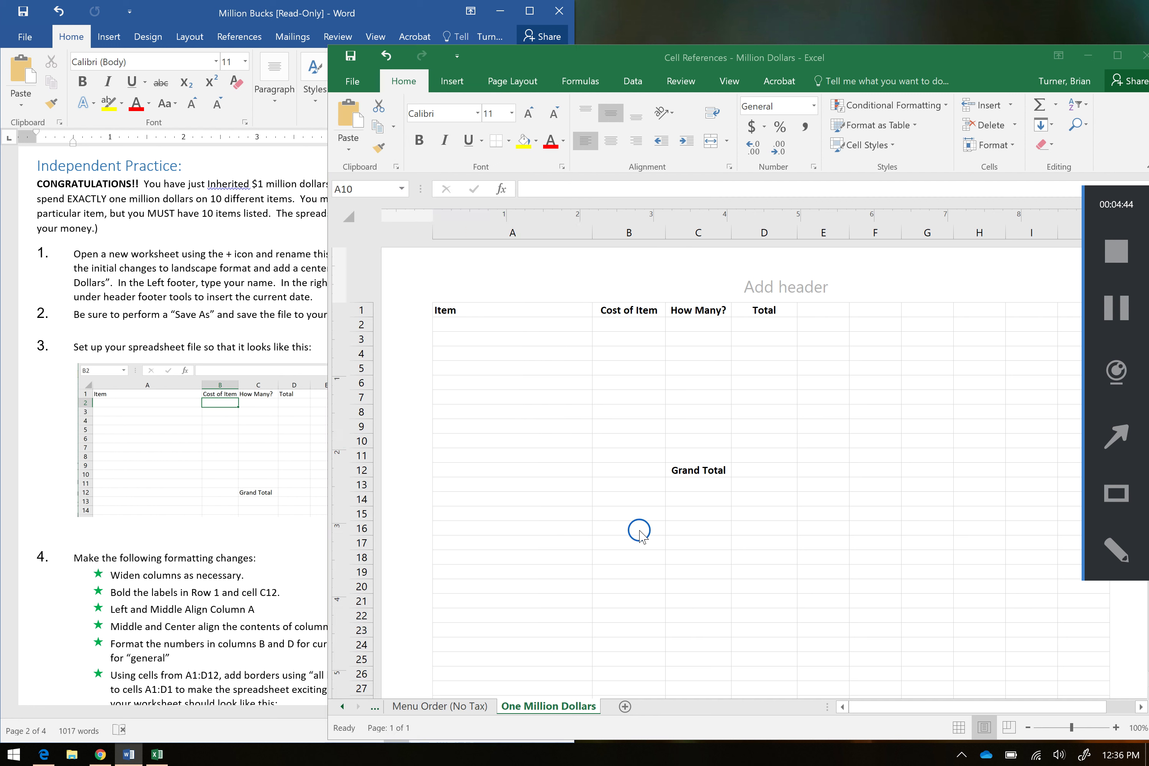
left_click(644, 380)
type("1")
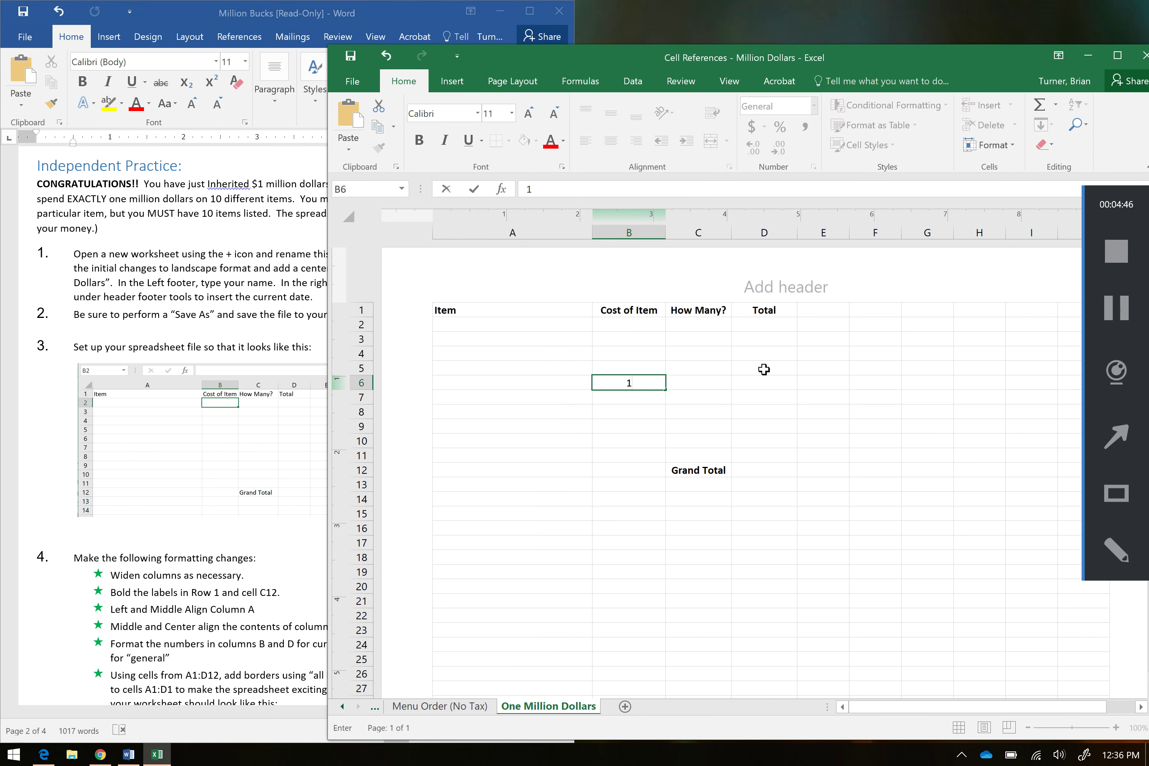
left_click(764, 369)
type("5")
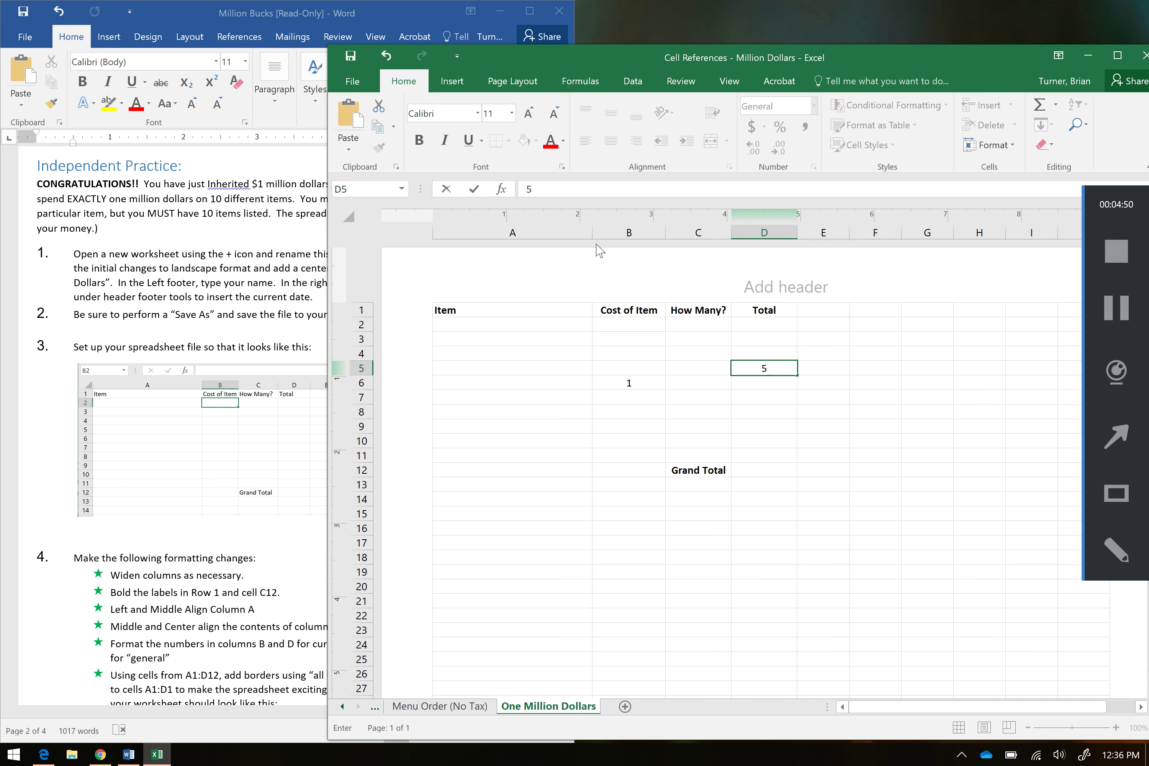
Format columns B and D together as Currency with two decimal places and the $ symbol.
left_click(624, 231)
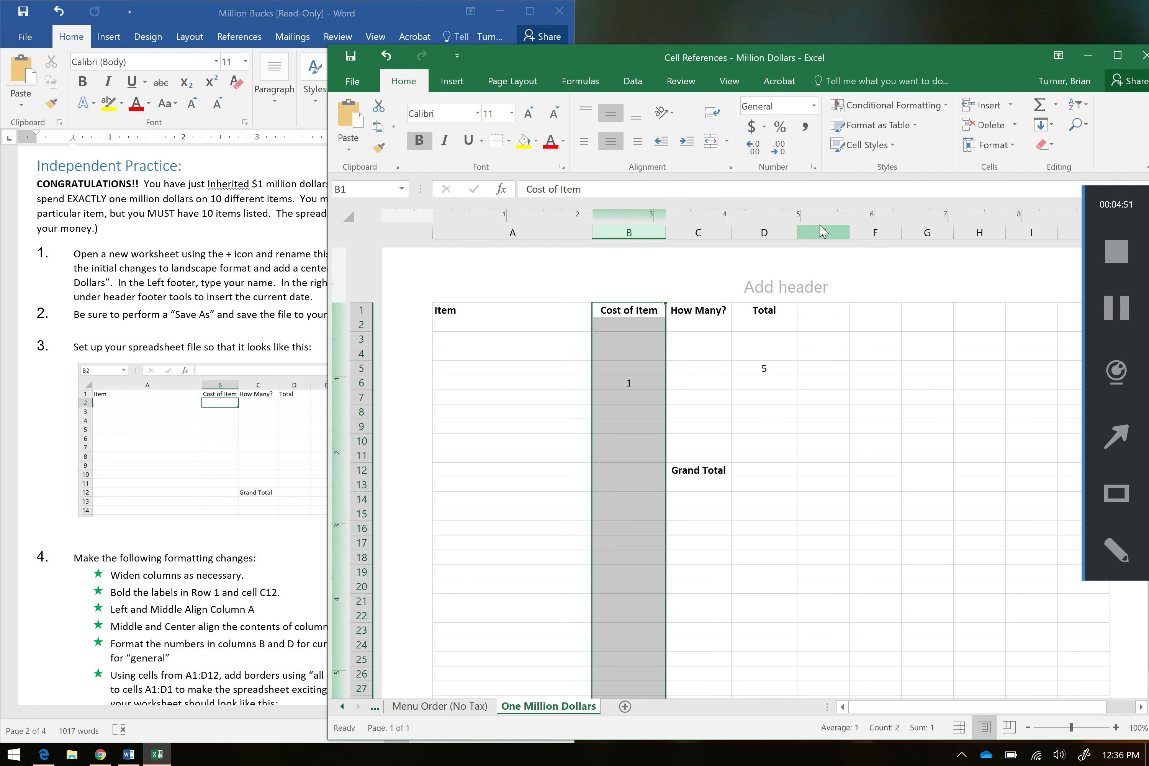
left_click(775, 233, "ctrl")
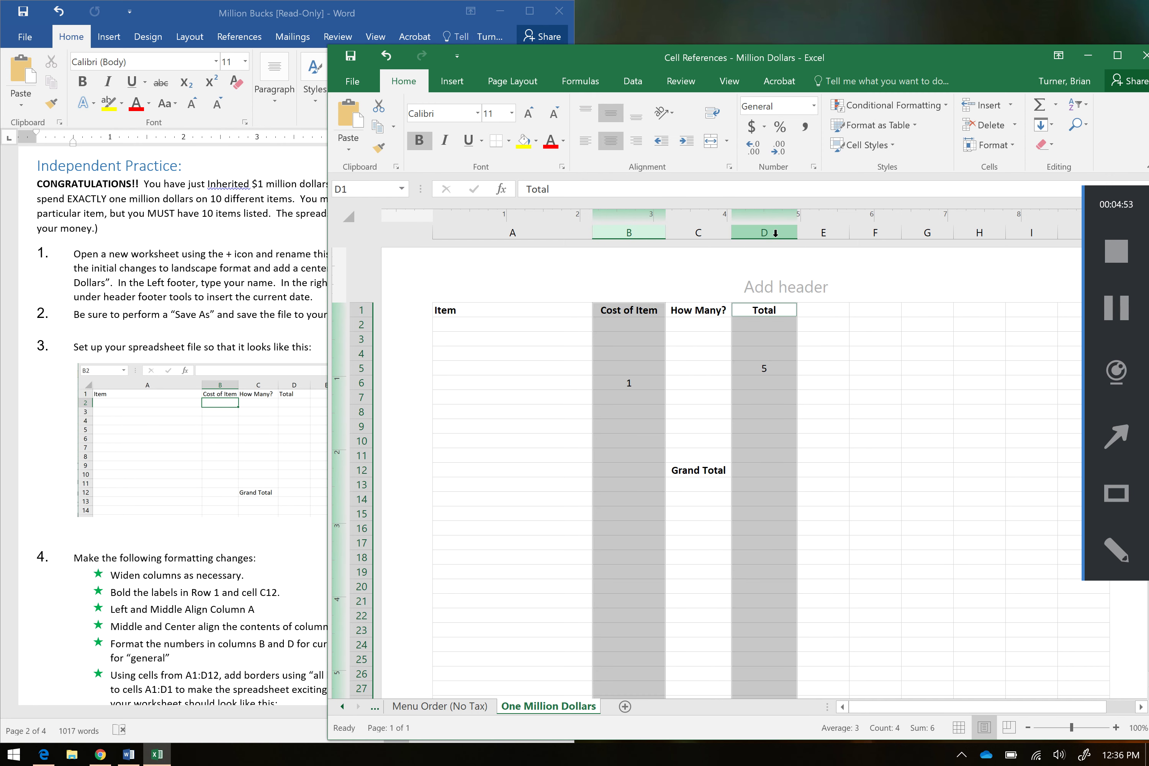
right_click(775, 233)
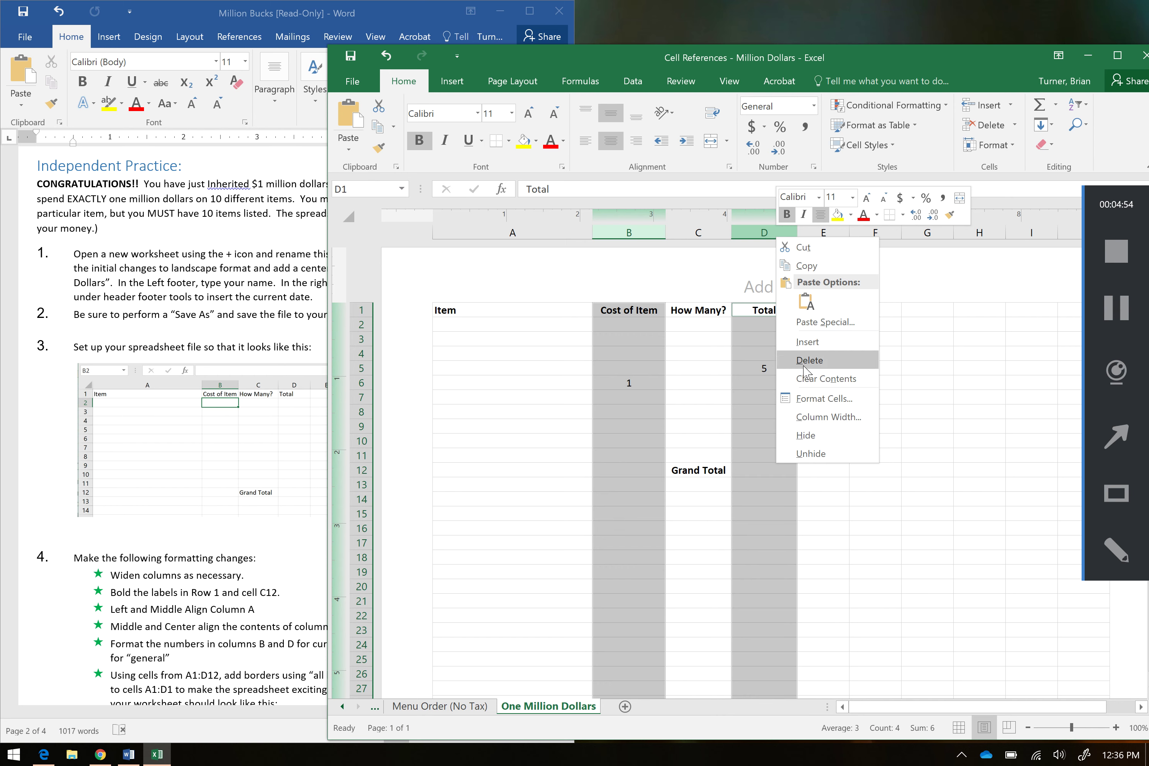
left_click(810, 400)
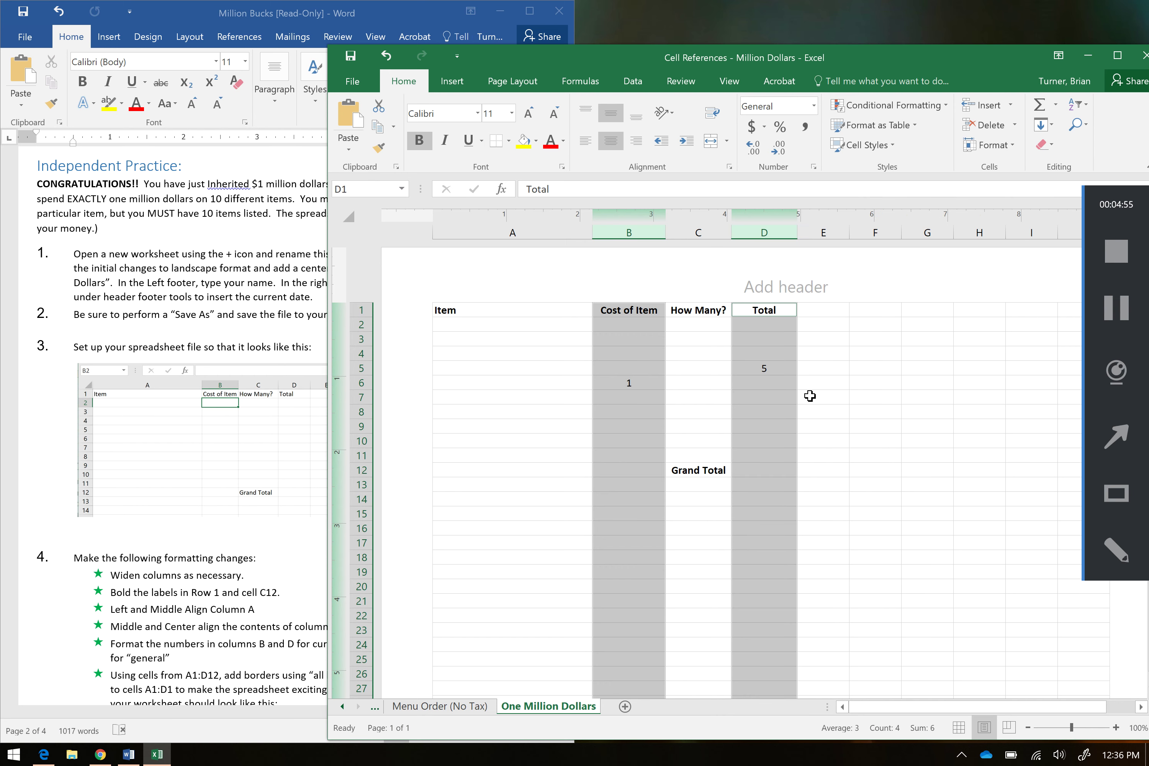
left_click(665, 283)
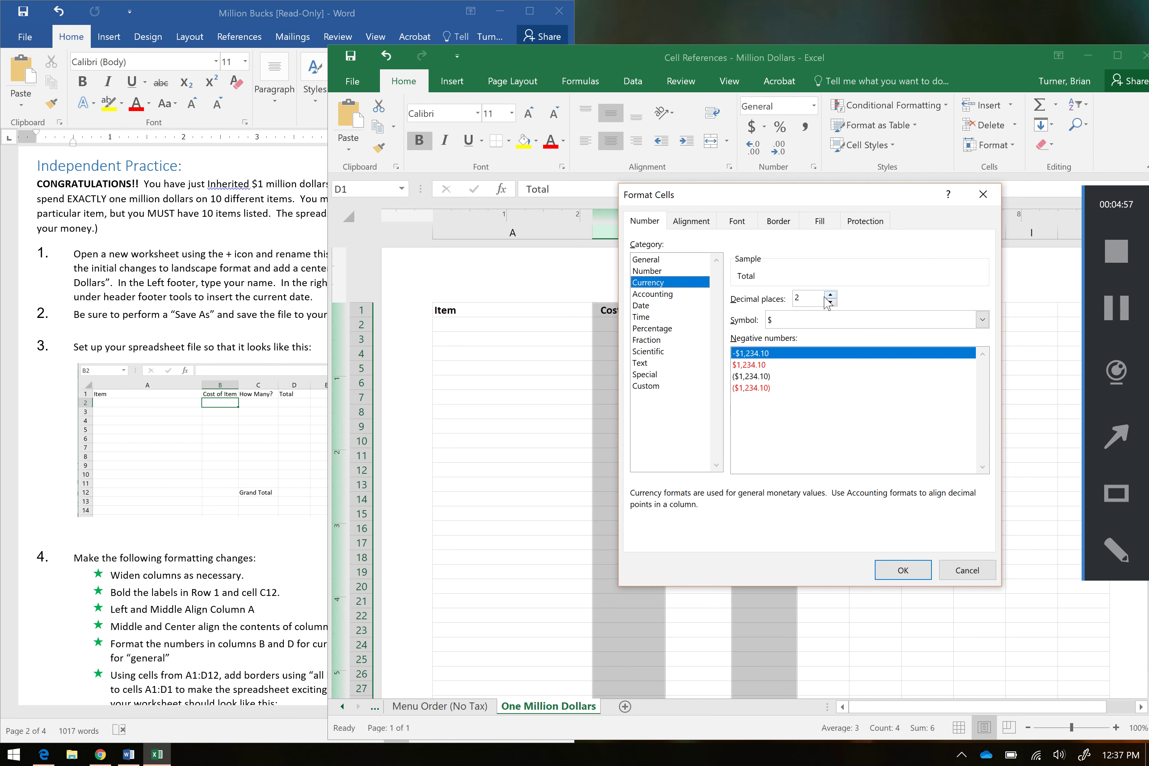
left_click(909, 571)
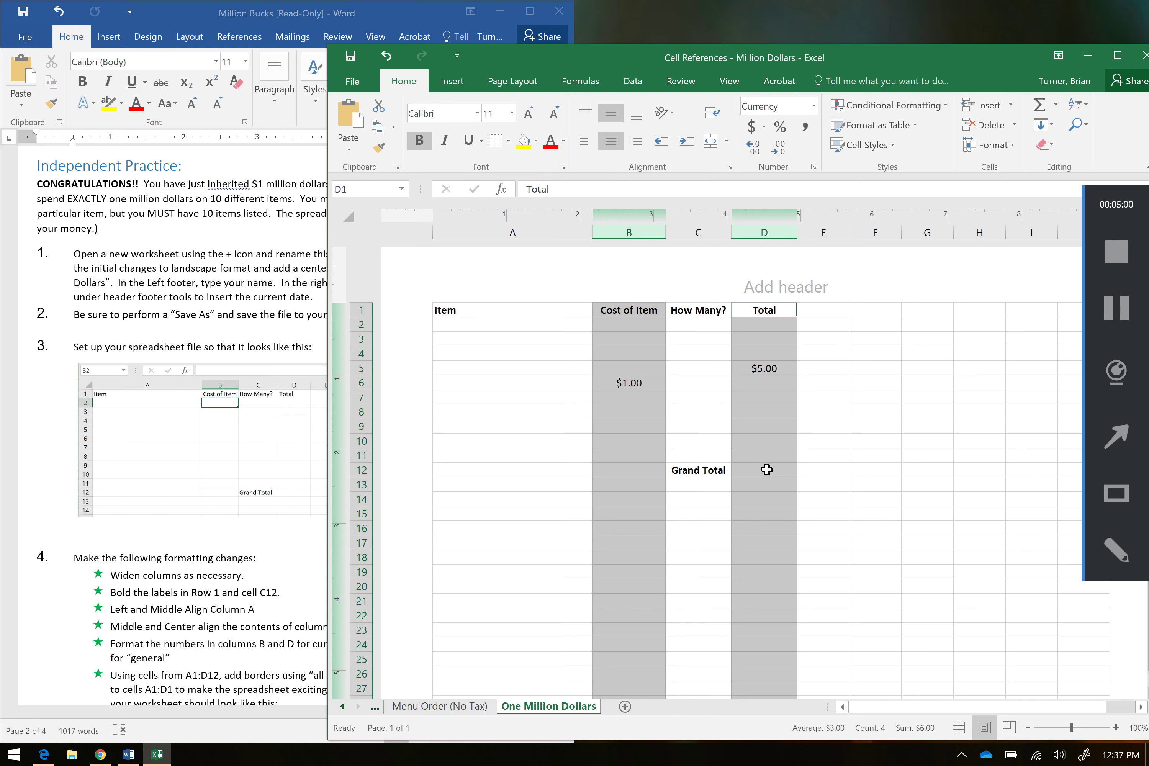
Clear the sample values from cells B6 and D5.
left_click(766, 470)
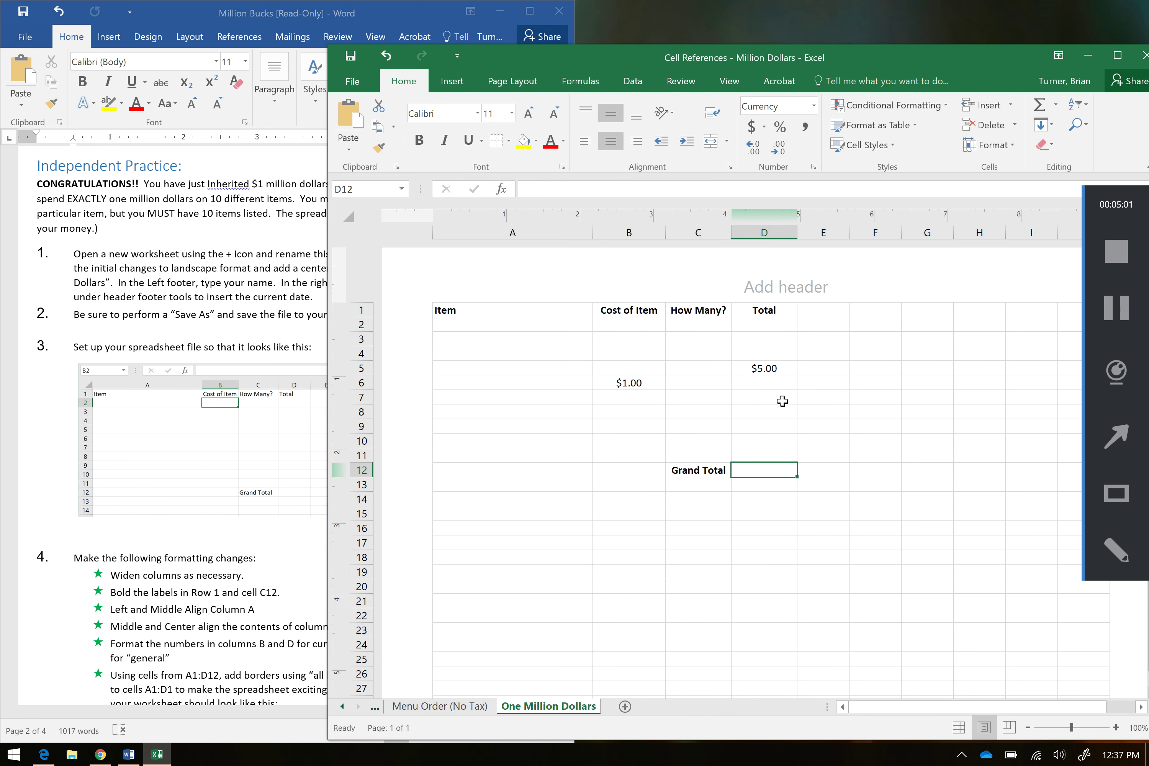
left_click(642, 379)
key("Delete")
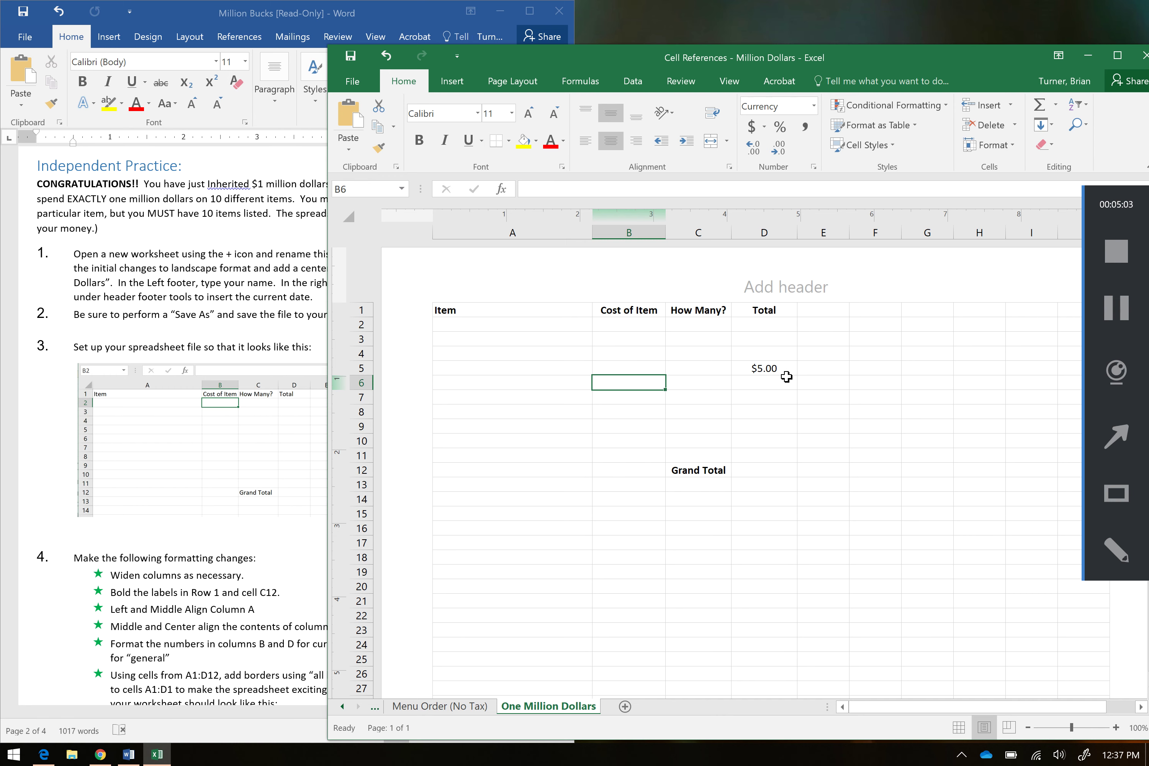
left_click(775, 369)
key("Delete")
left_click(713, 413)
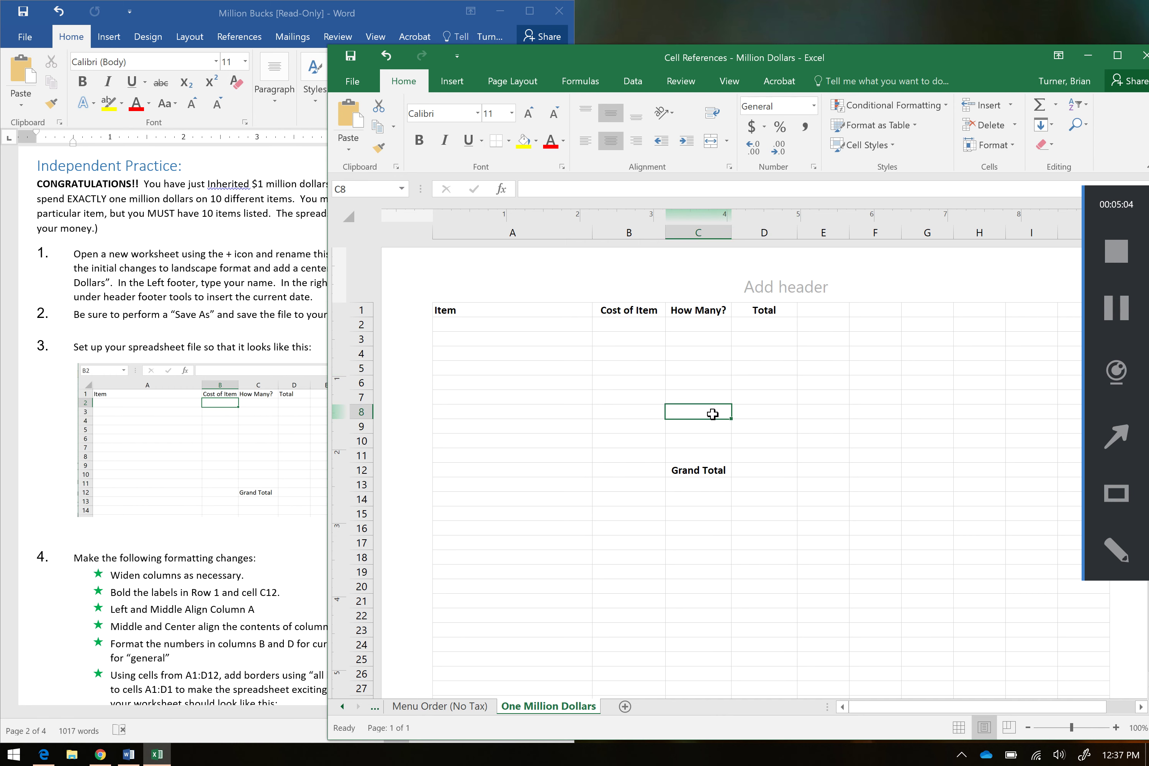
Read the border and fill instruction in the Word document and apply All Borders to A1:D12 in Excel.
left_click(299, 611)
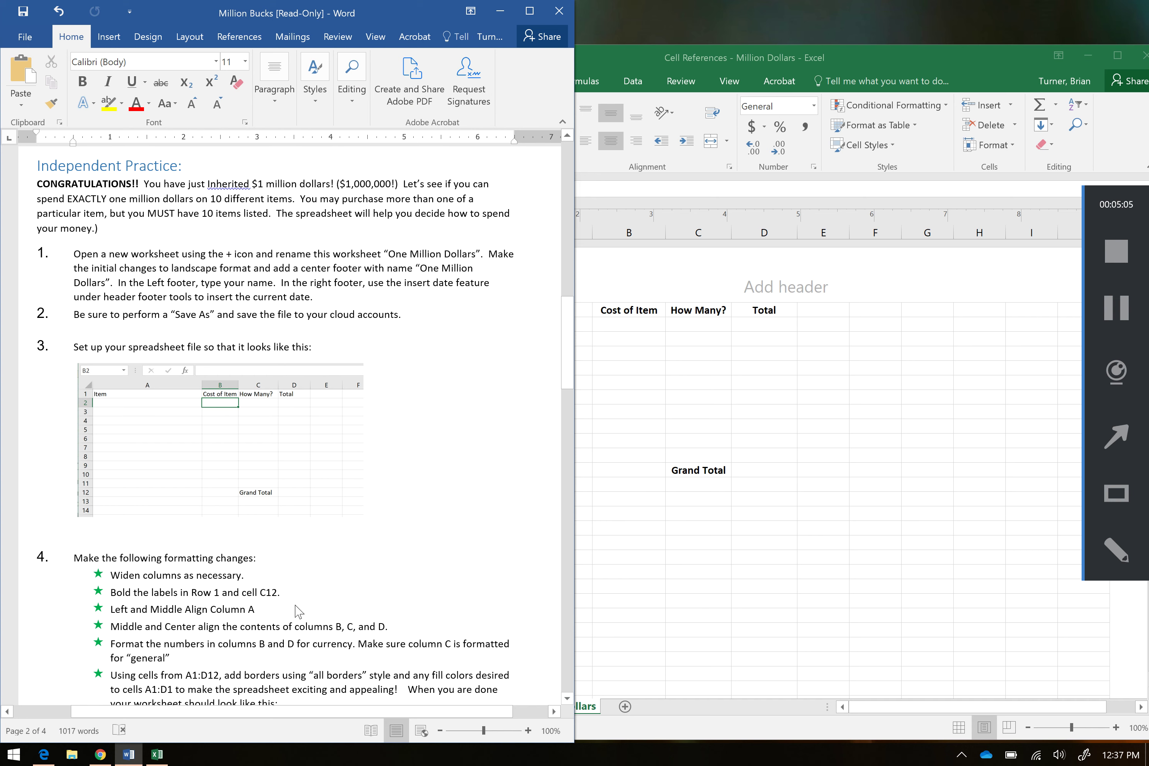
left_click(566, 698)
left_click_drag(566, 697, 567, 705)
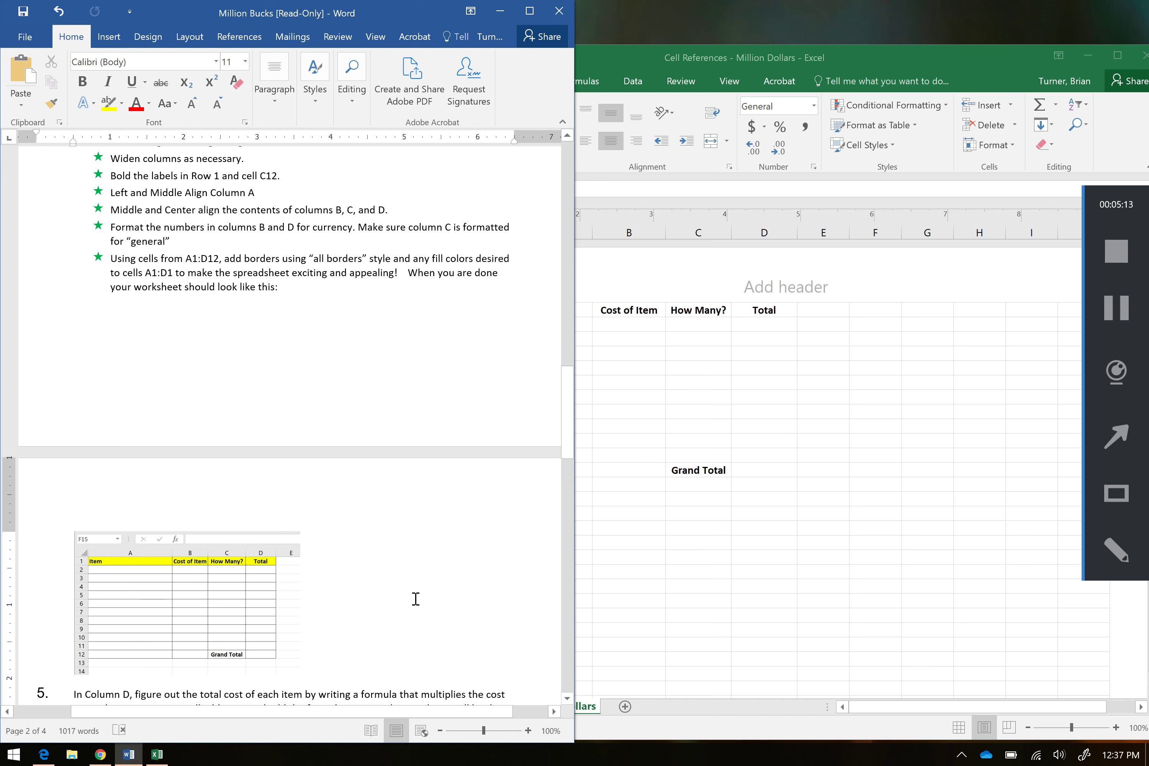
left_click(618, 369)
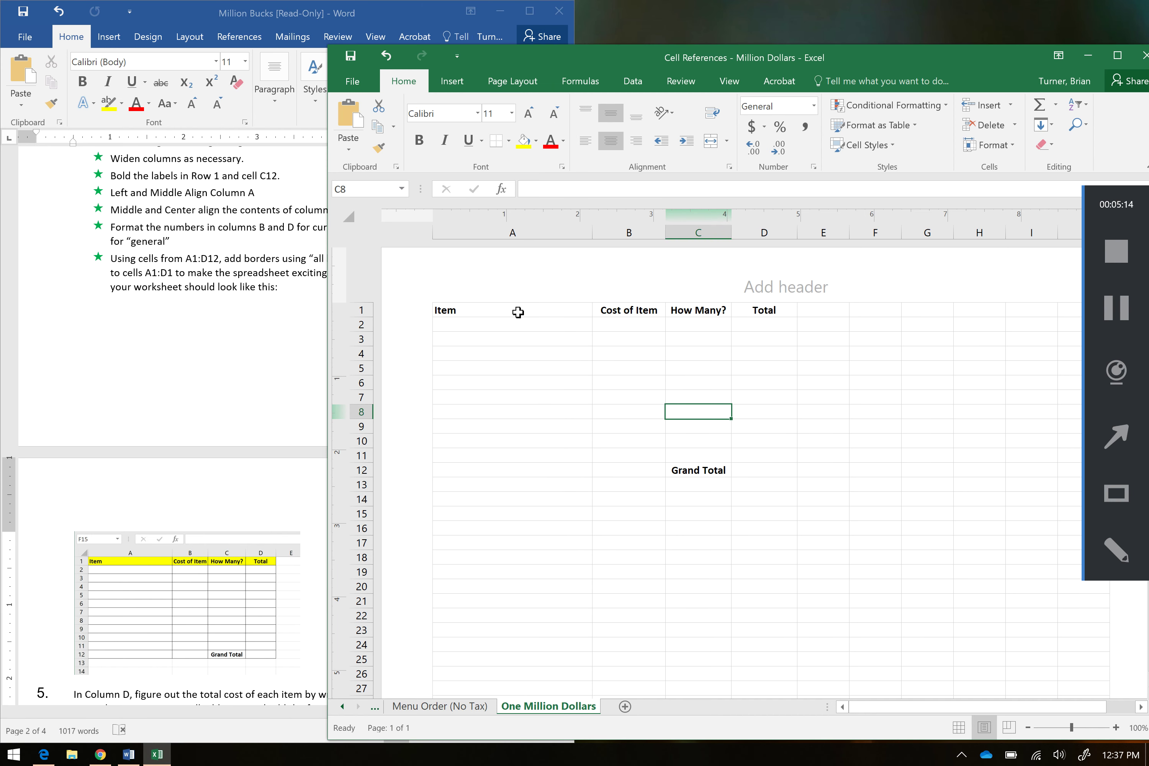
left_click_drag(503, 312, 744, 468)
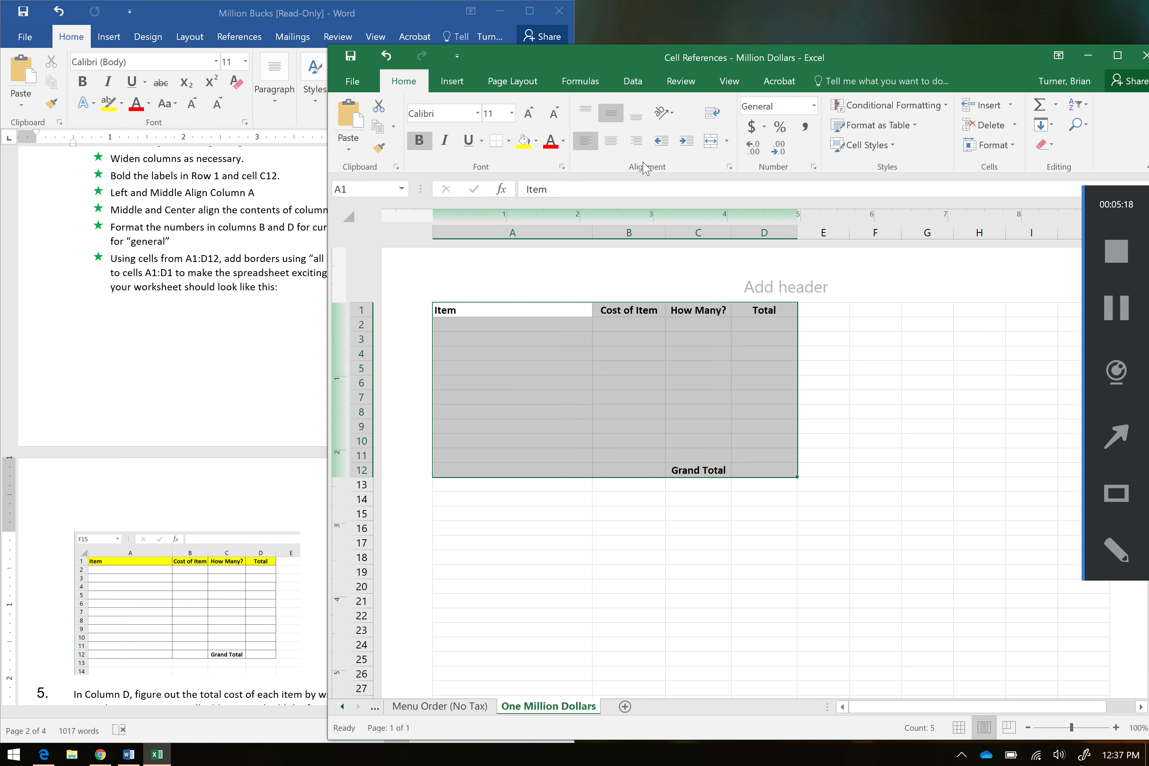
left_click(508, 141)
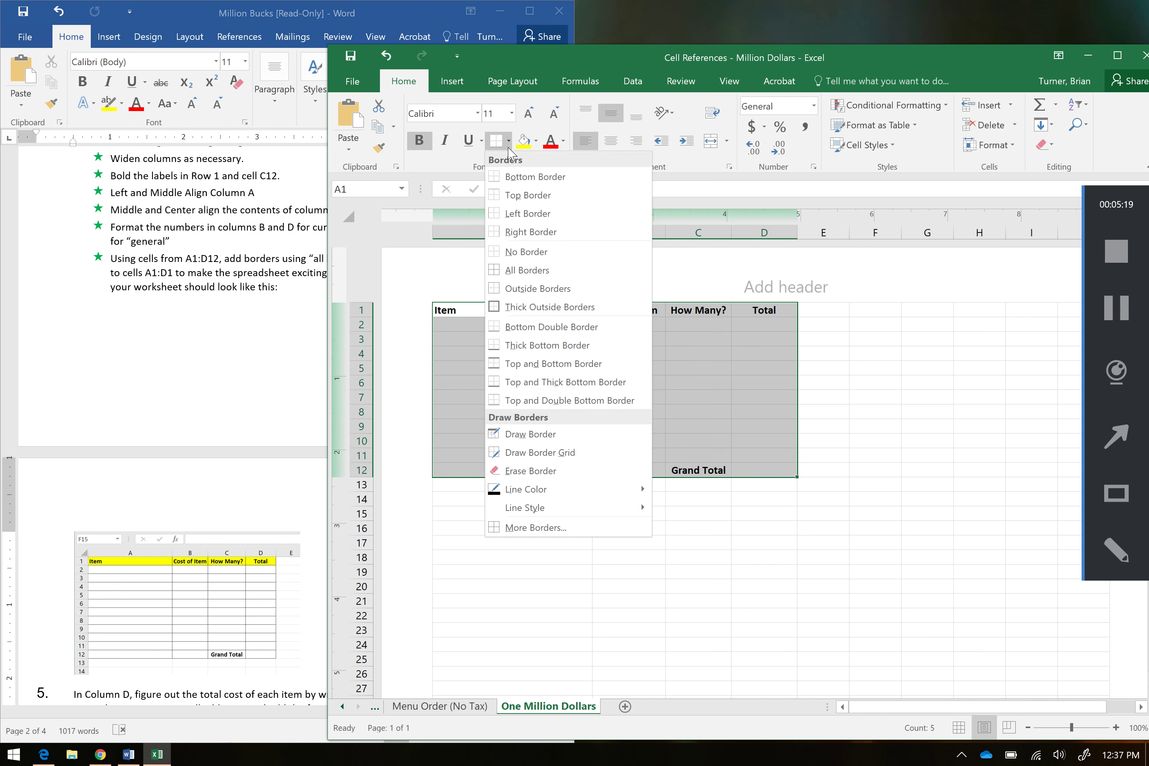
left_click(554, 272)
left_click(626, 425)
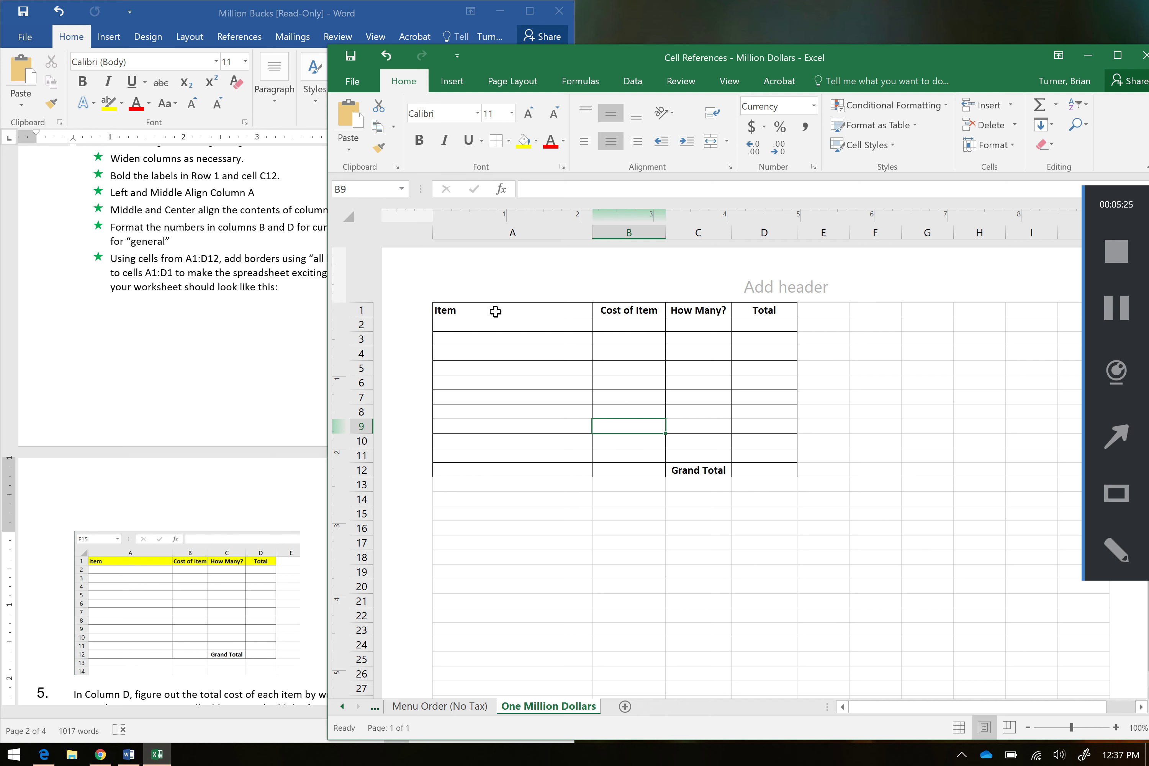
Fill the heading cells A1:D1 with a light orange theme color.
left_click_drag(495, 311, 775, 311)
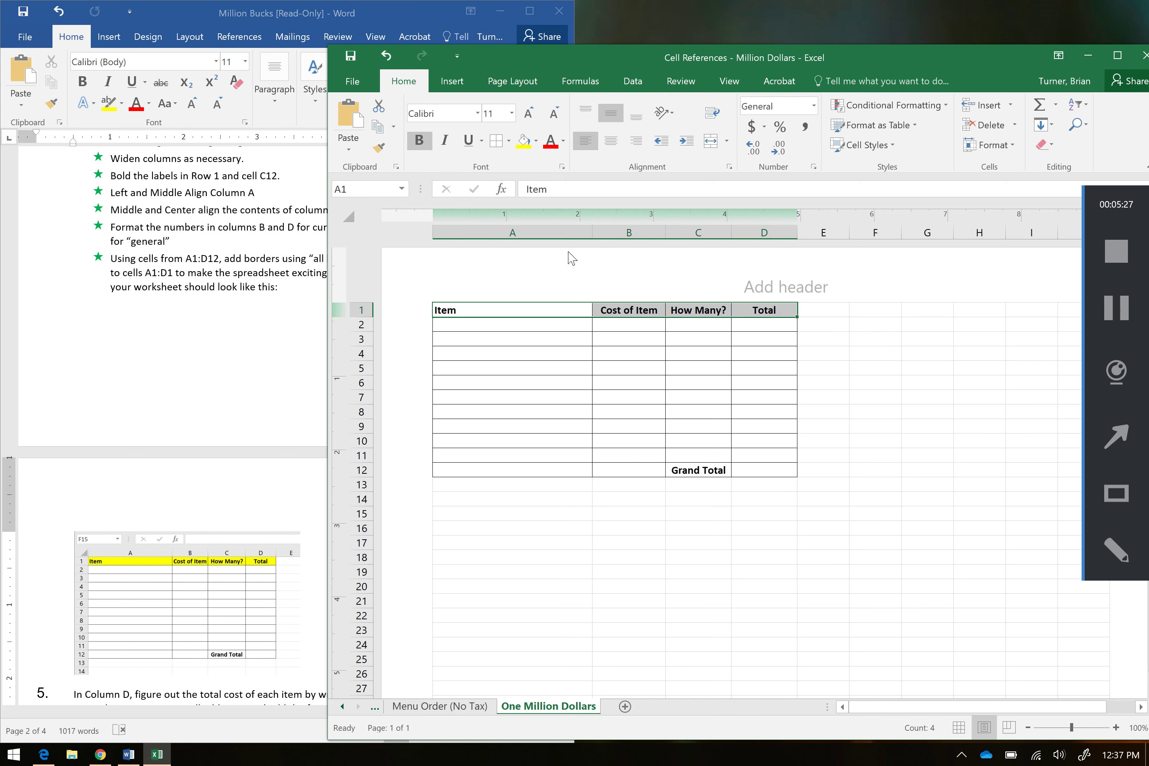
left_click(536, 141)
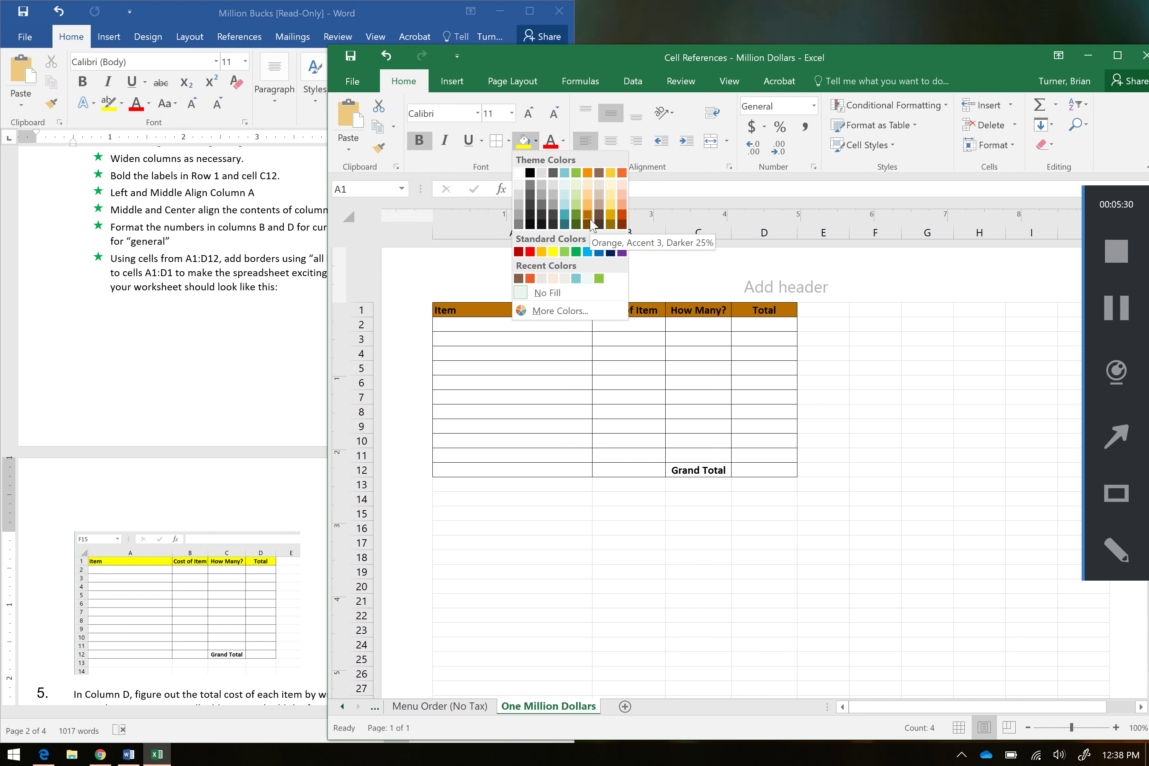
left_click(589, 208)
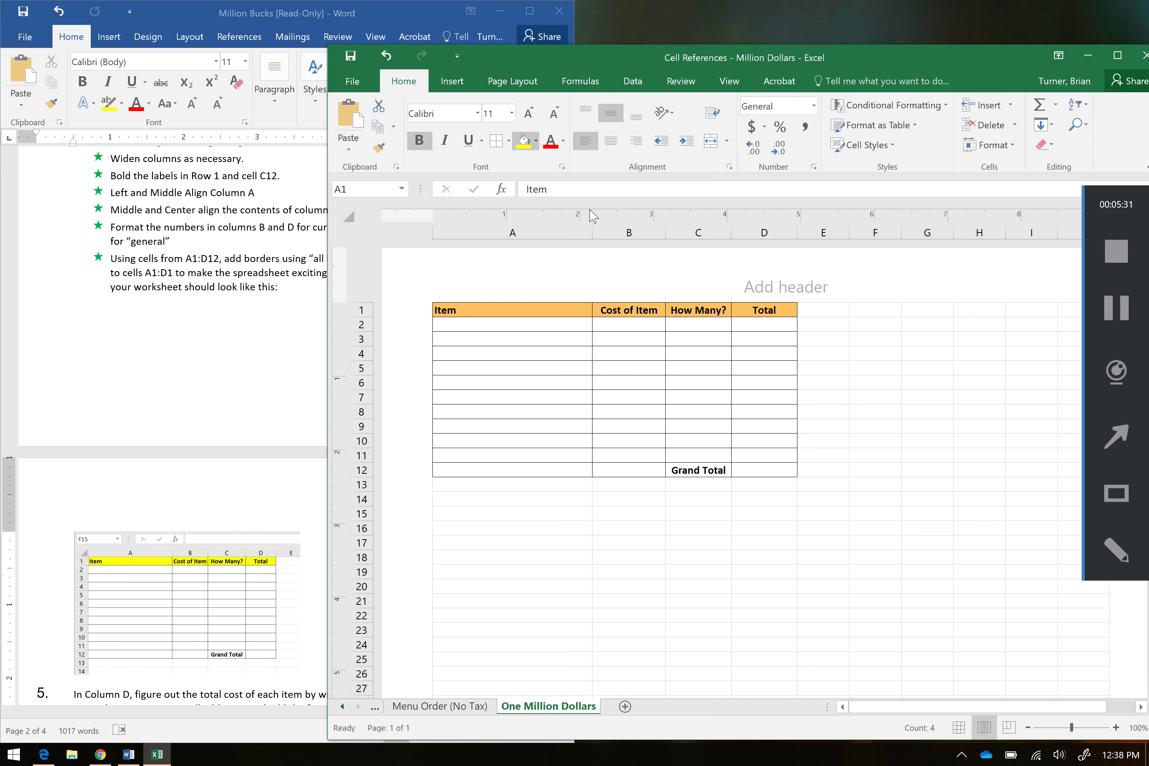
left_click(623, 428)
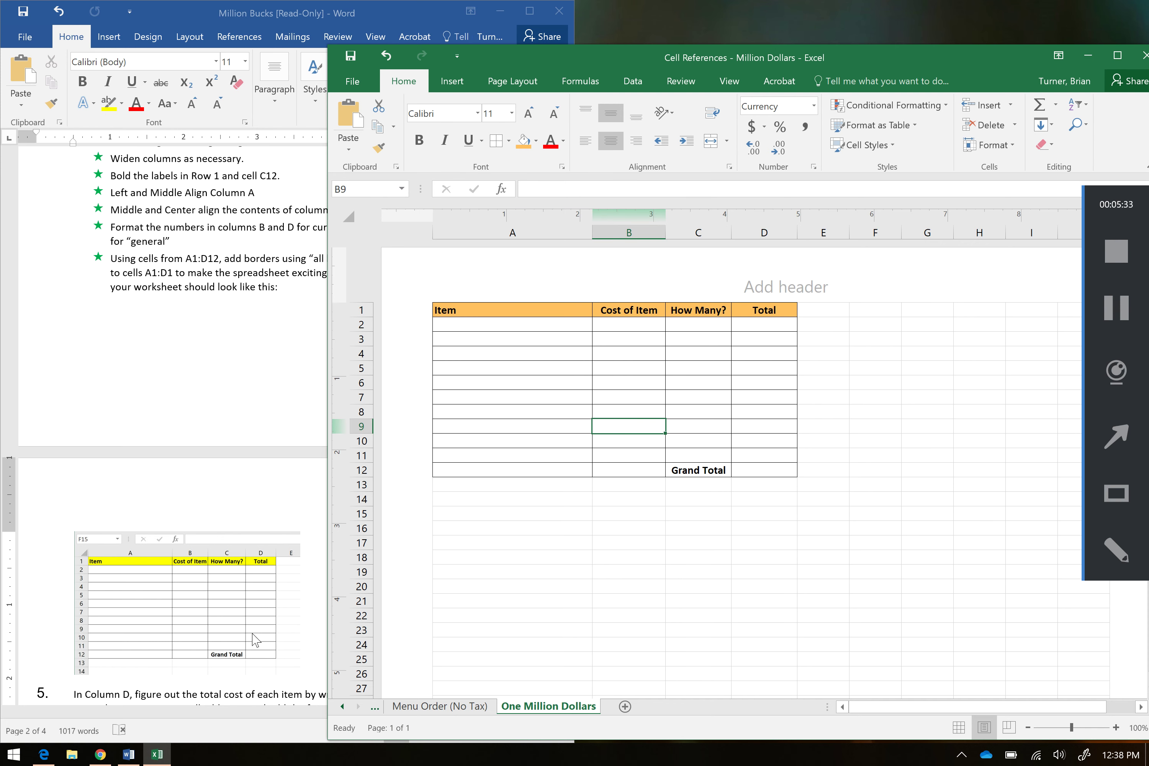
Read instructions 5 to 9 in the Word document about the total formula, sales tax, AutoSum and item entries.
left_click(286, 553)
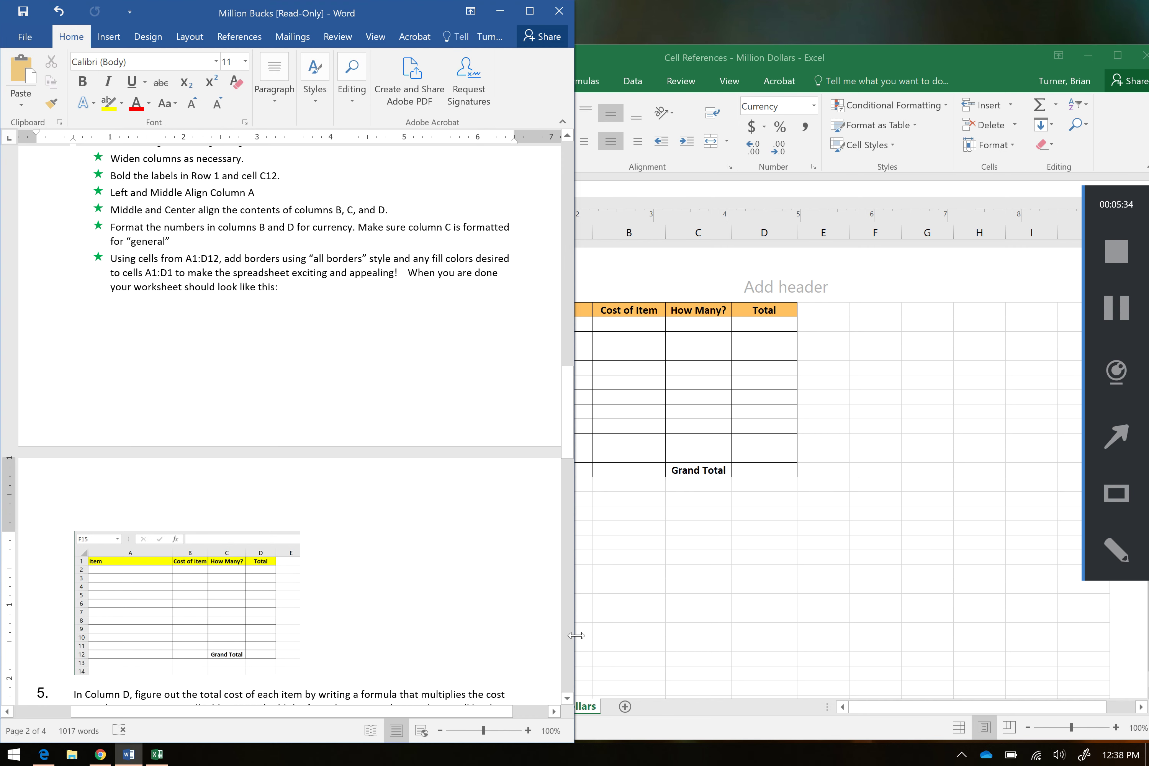
left_click(567, 698)
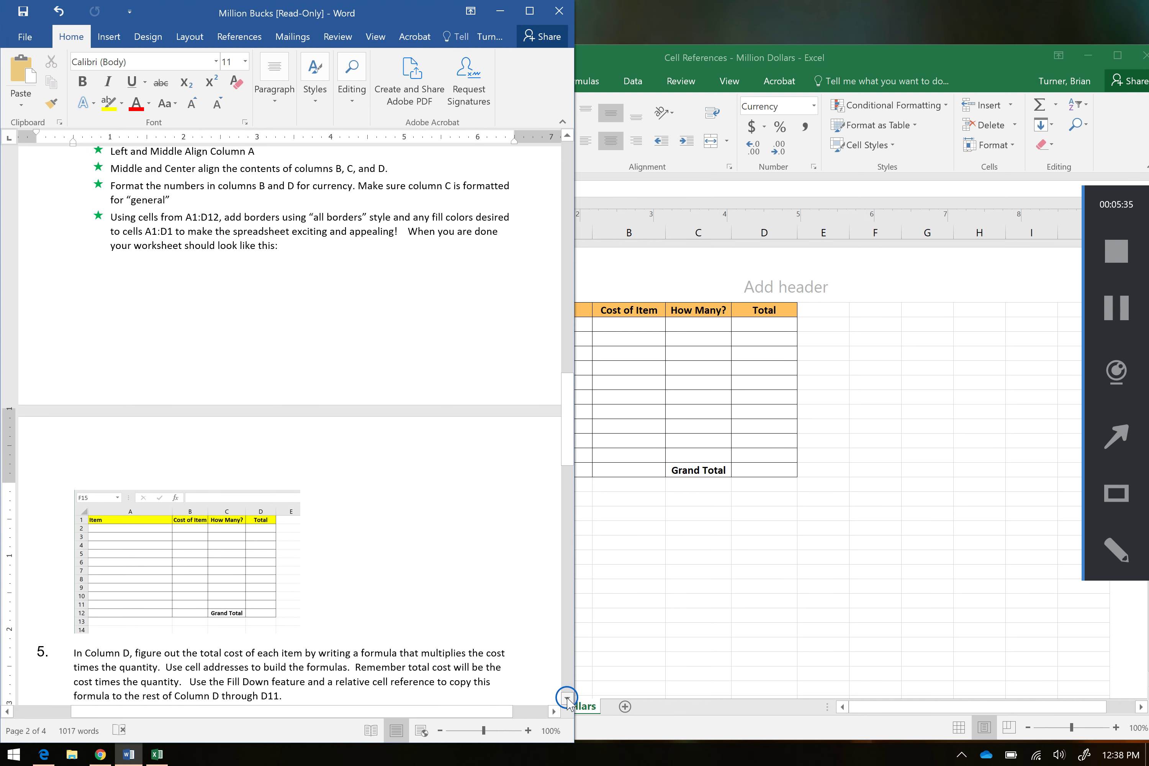
left_click(567, 697)
left_click(567, 697)
left_click(567, 697)
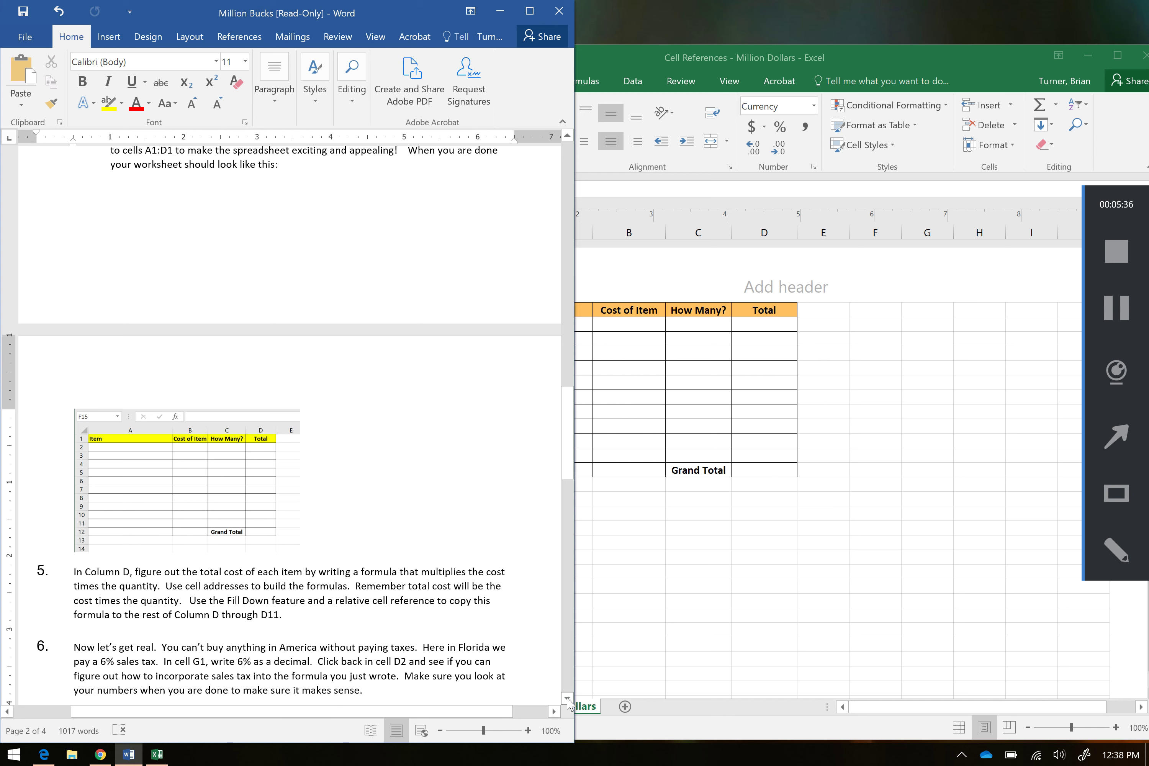
left_click(567, 698)
left_click_drag(567, 697, 567, 698)
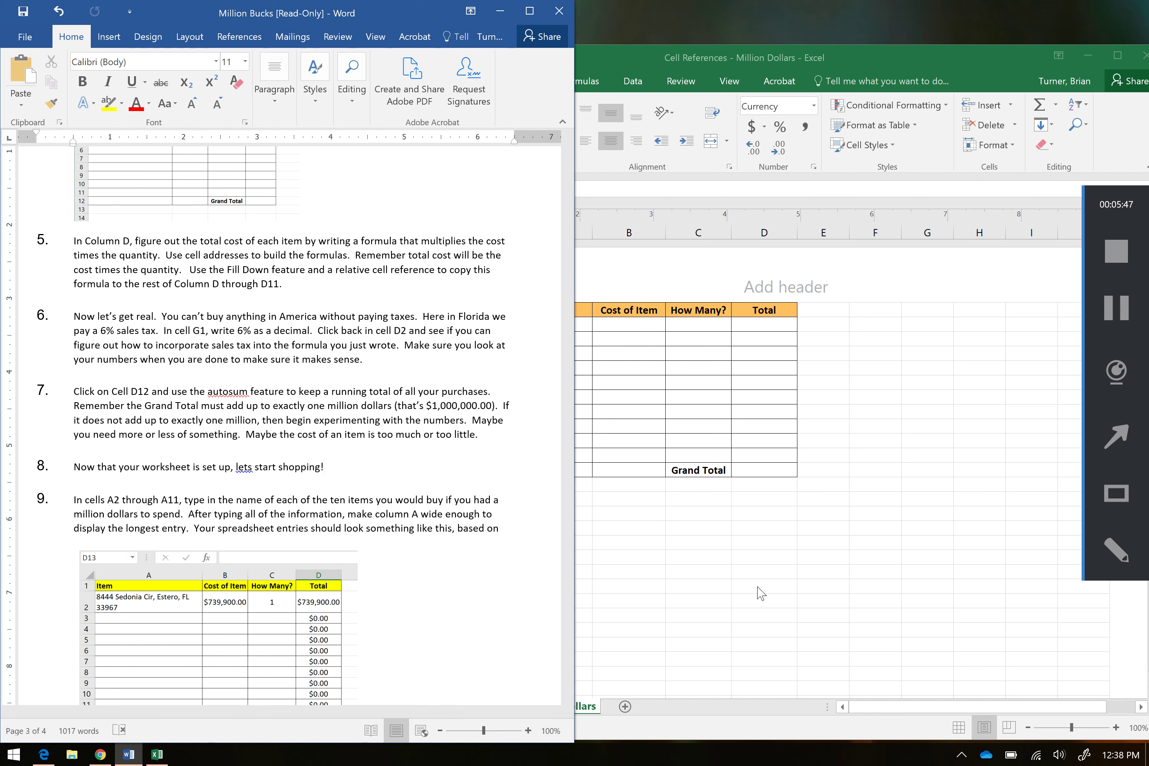
Examine the line total formula in D4 of the Menu Order (No Tax) sheet in Excel and return to D2 of One Million Dollars.
key("alt+Tab")
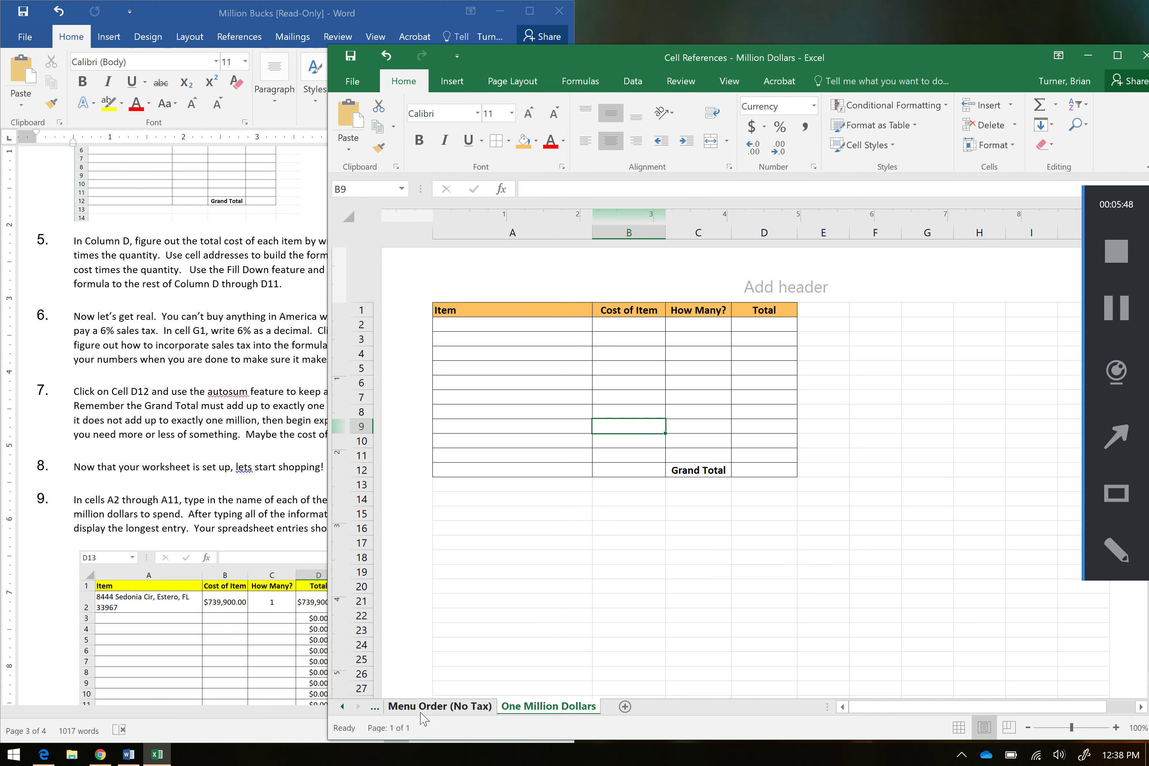
left_click(375, 708)
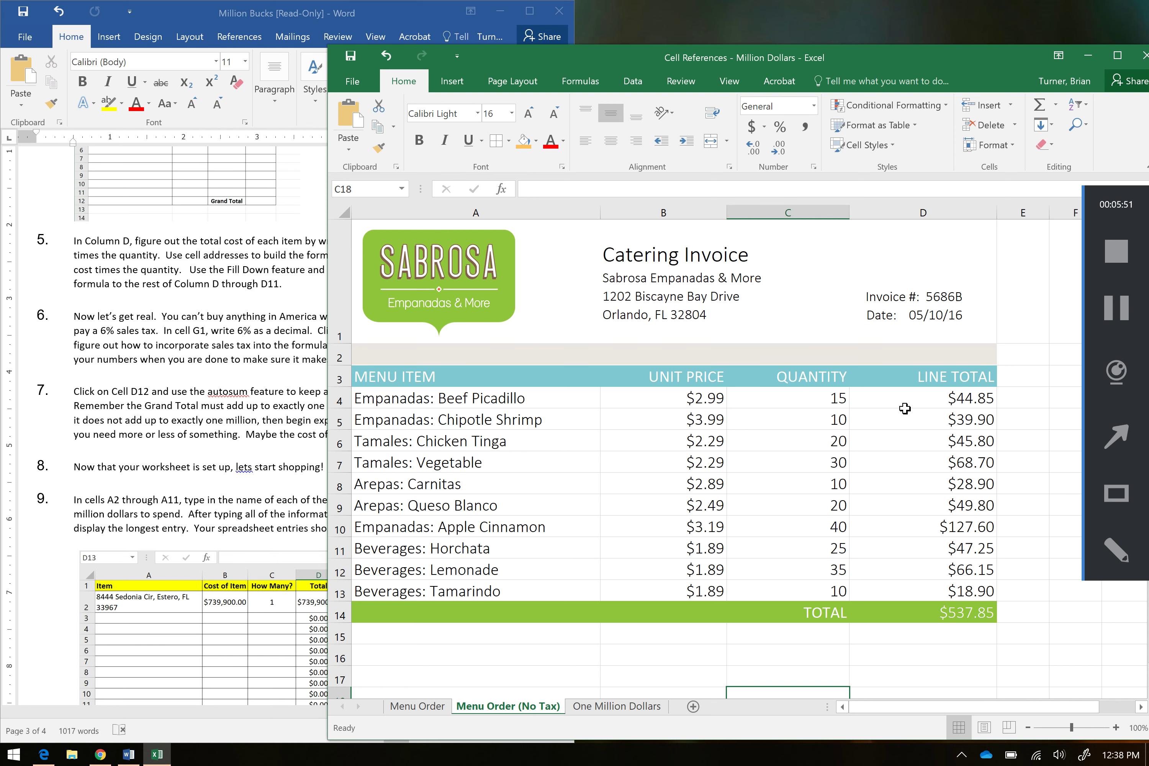
left_click(920, 401)
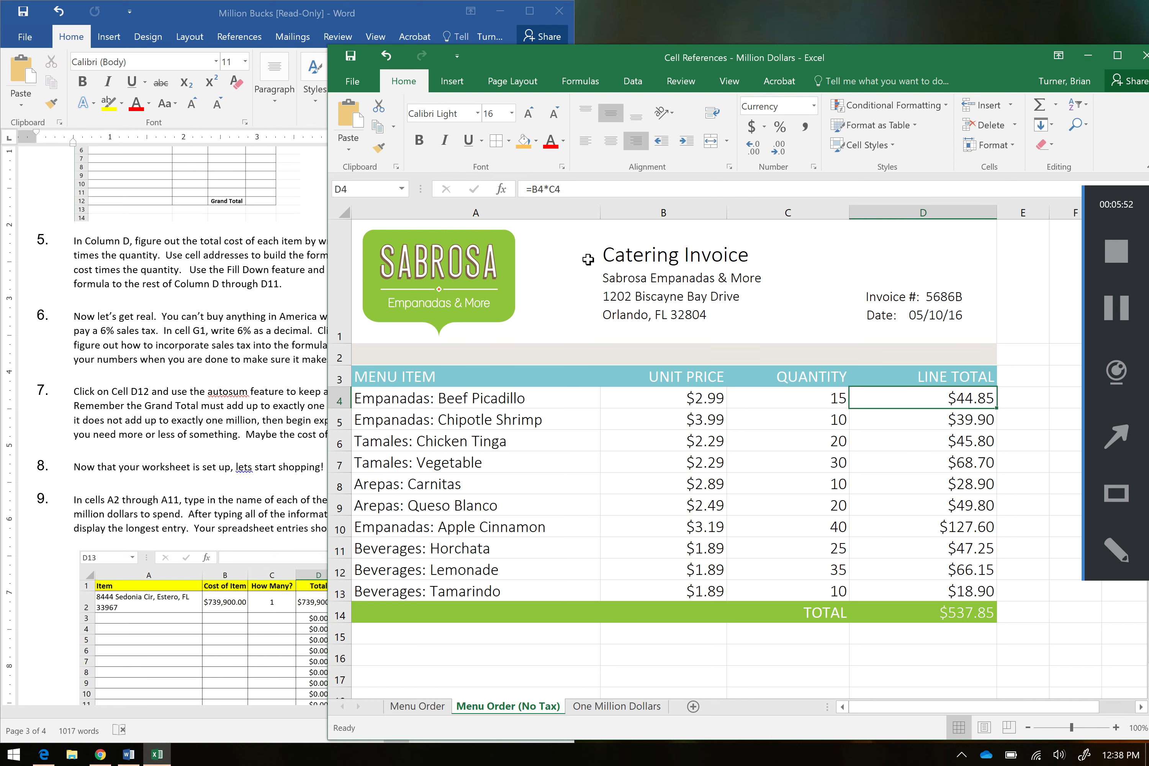
left_click(633, 706)
left_click(773, 322)
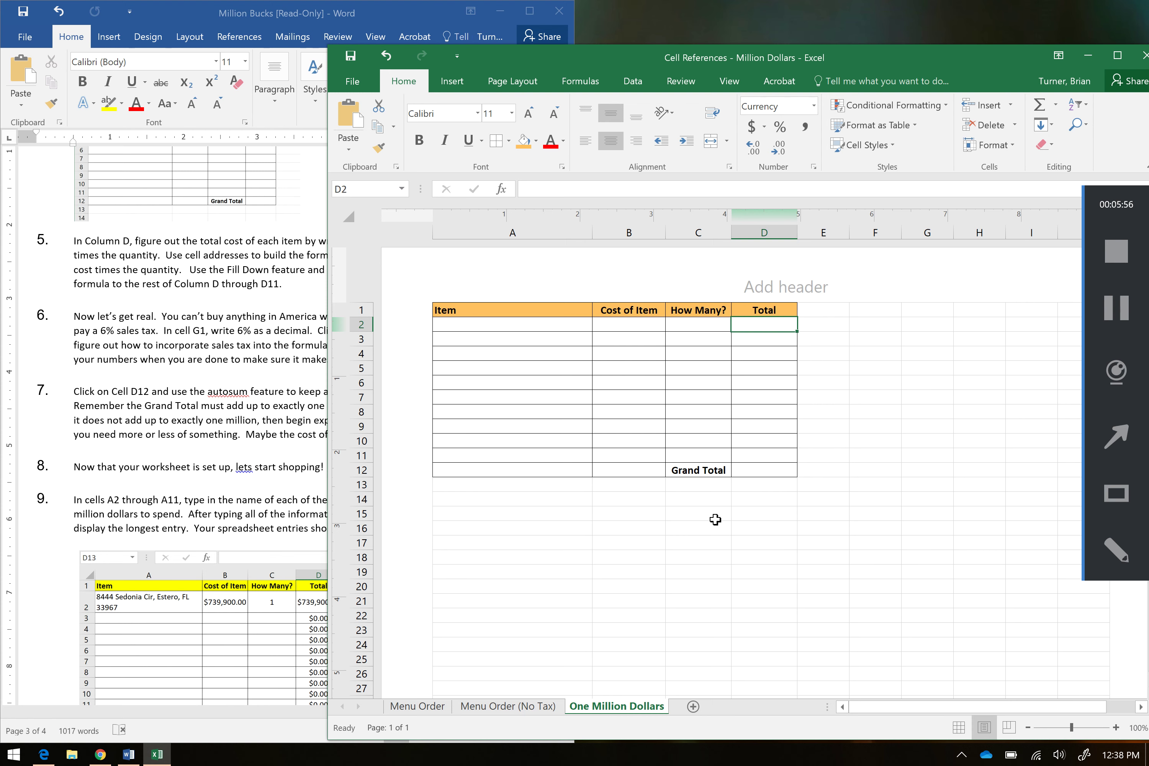
left_click(1116, 308)
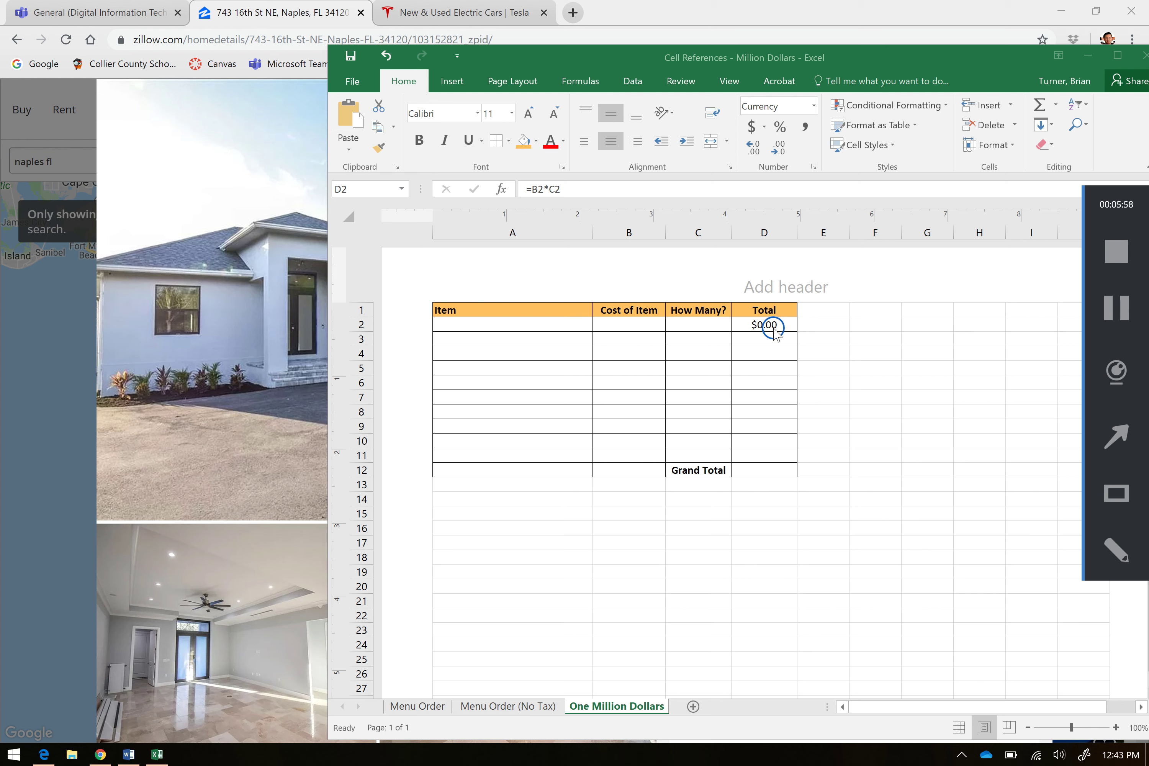
Review the total formula in D2, and view the Zillow house listing and the Tesla Model X inventory in Chrome.
left_click(758, 323)
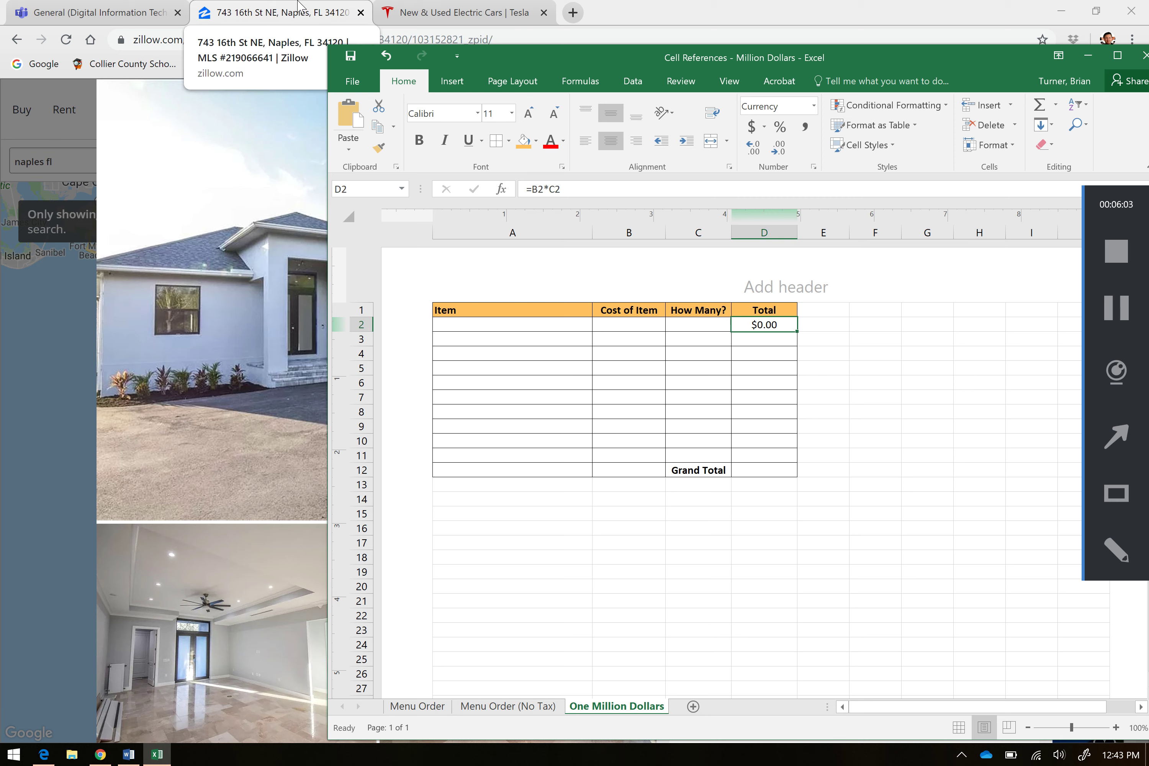
left_click(307, 12)
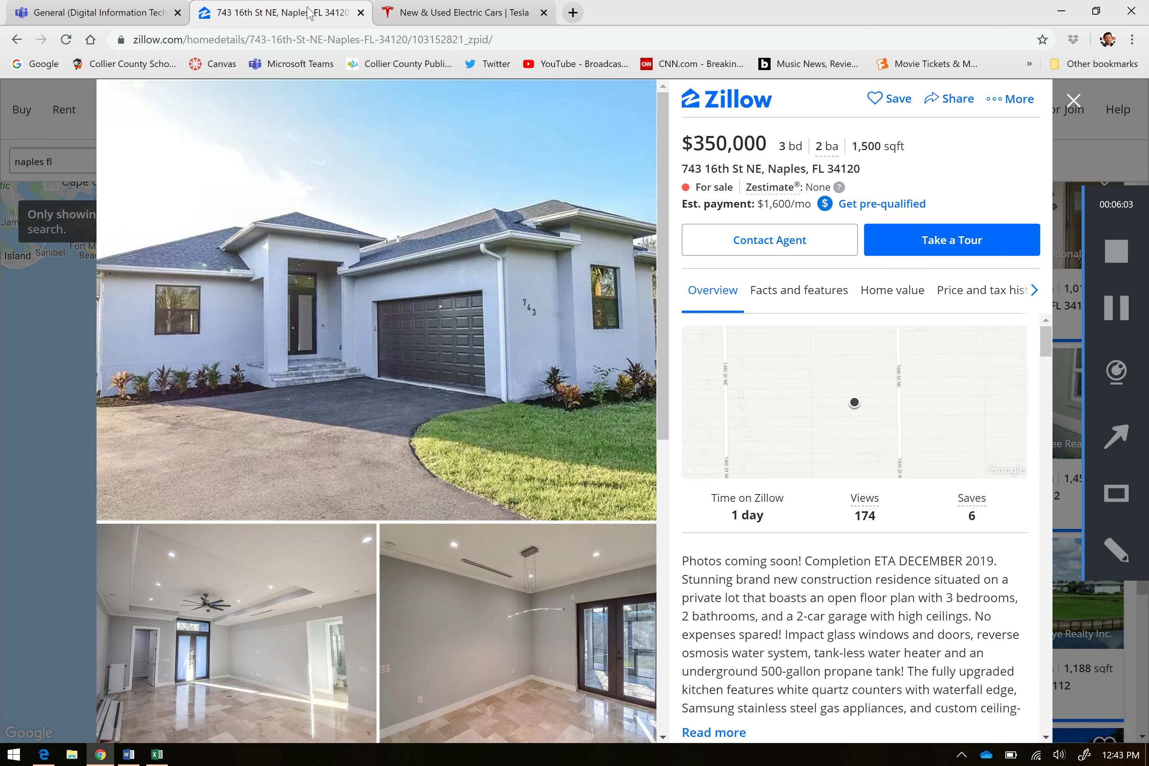
left_click(460, 15)
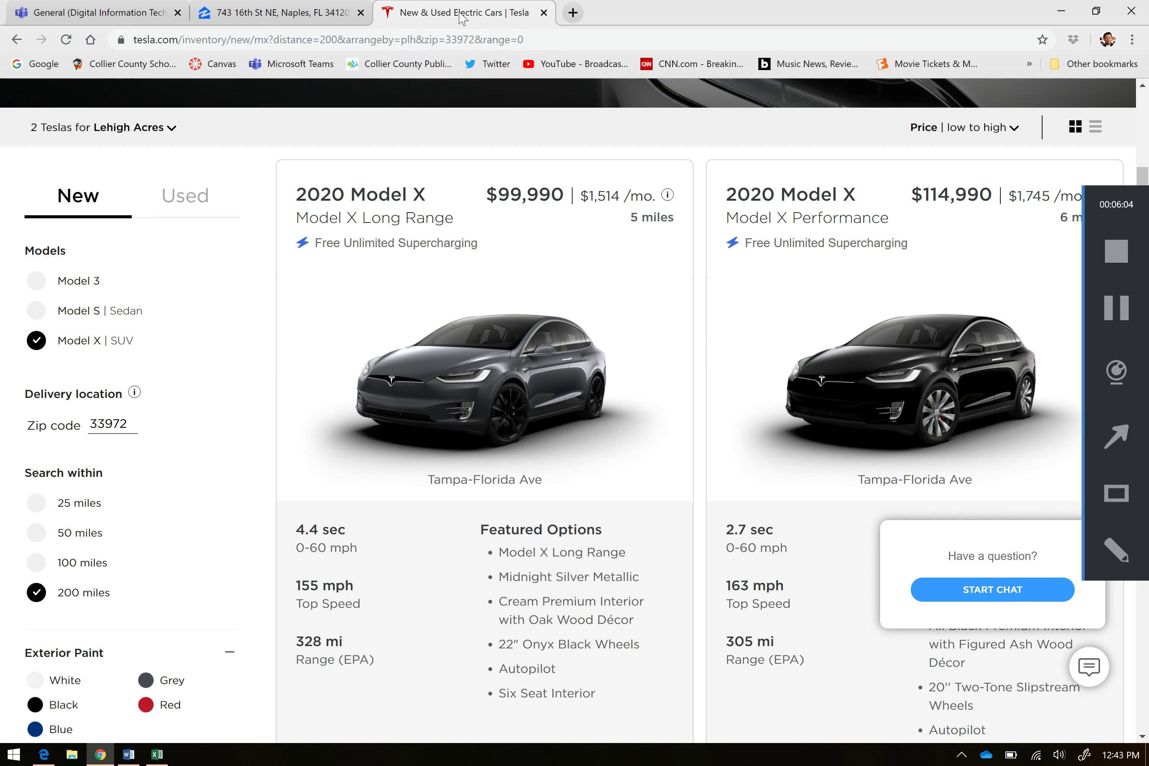
View the Zillow house listing and the Tesla Model X inventory in Chrome as price sources for the shopping list.
left_click(298, 10)
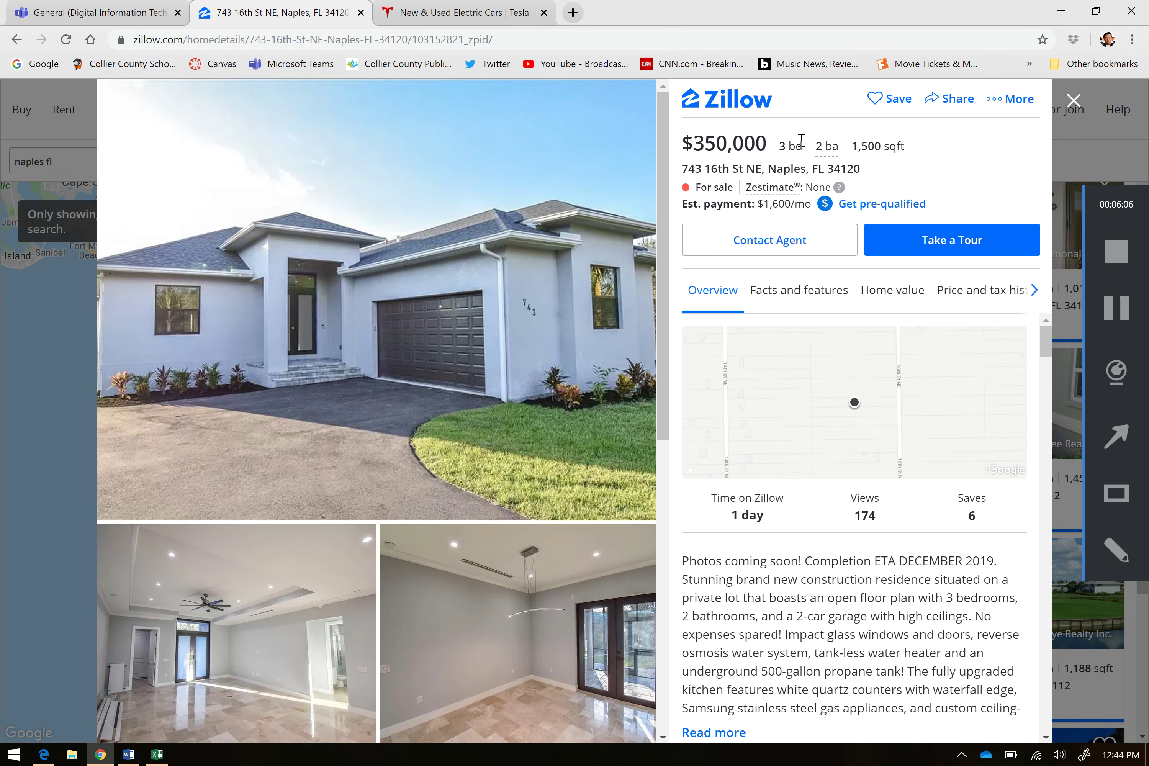
left_click(467, 15)
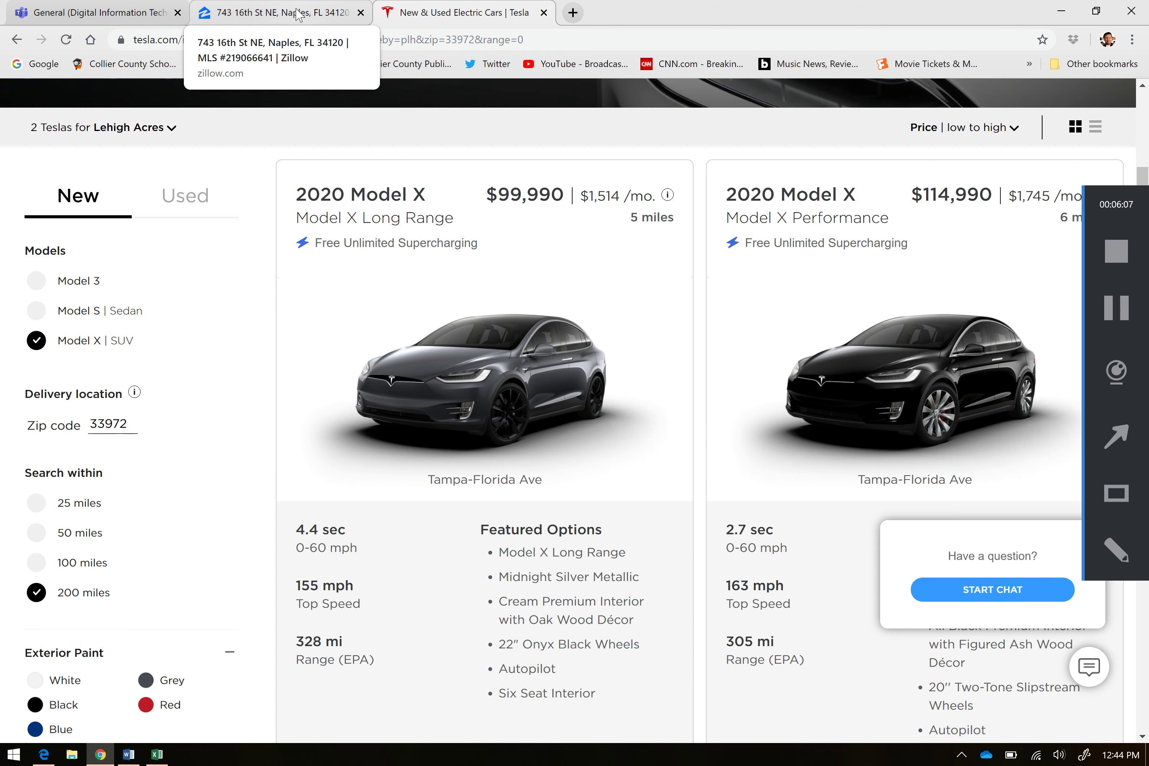
left_click(324, 22)
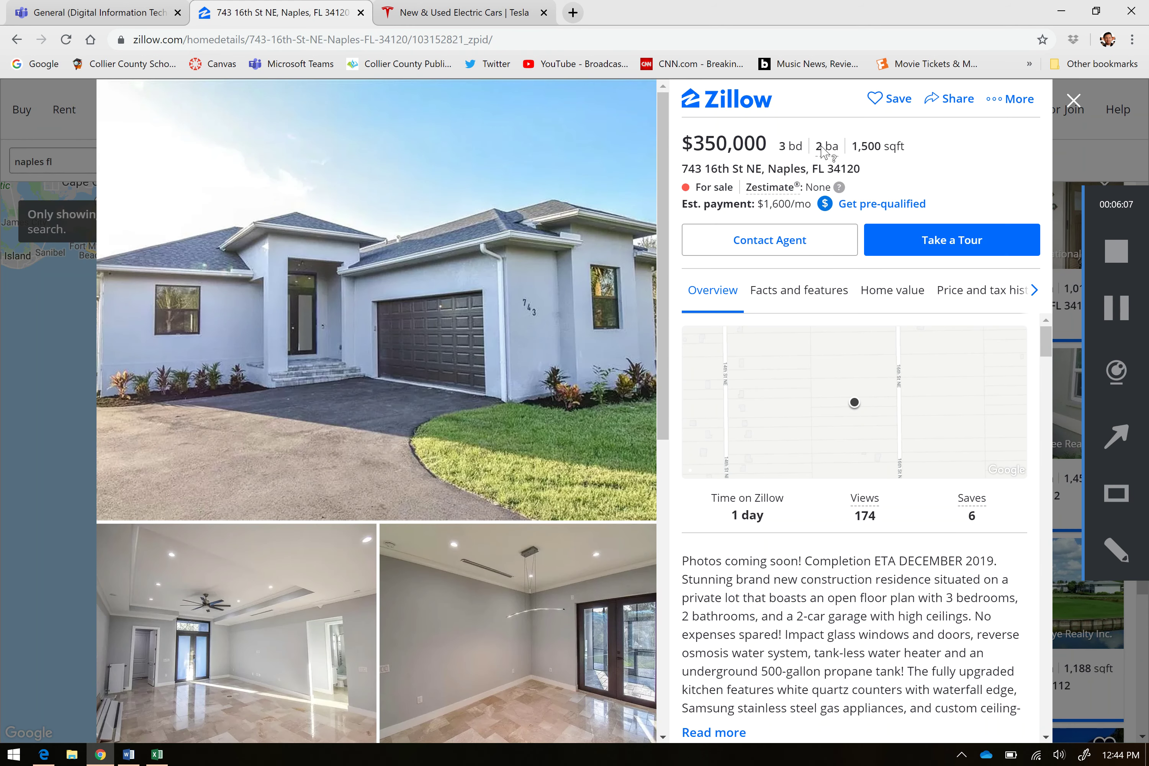
left_click(156, 756)
left_click(488, 327)
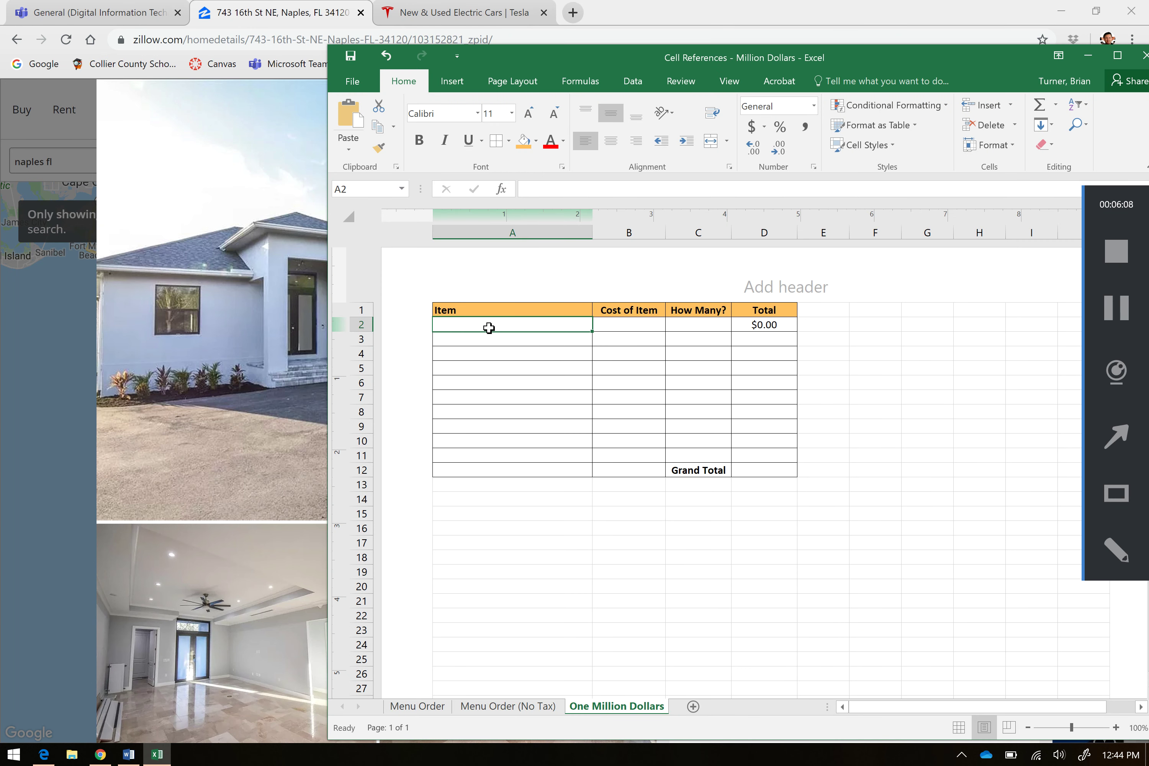
type("Home")
key("BackSpace")
key("BackSpace")
key("BackSpace")
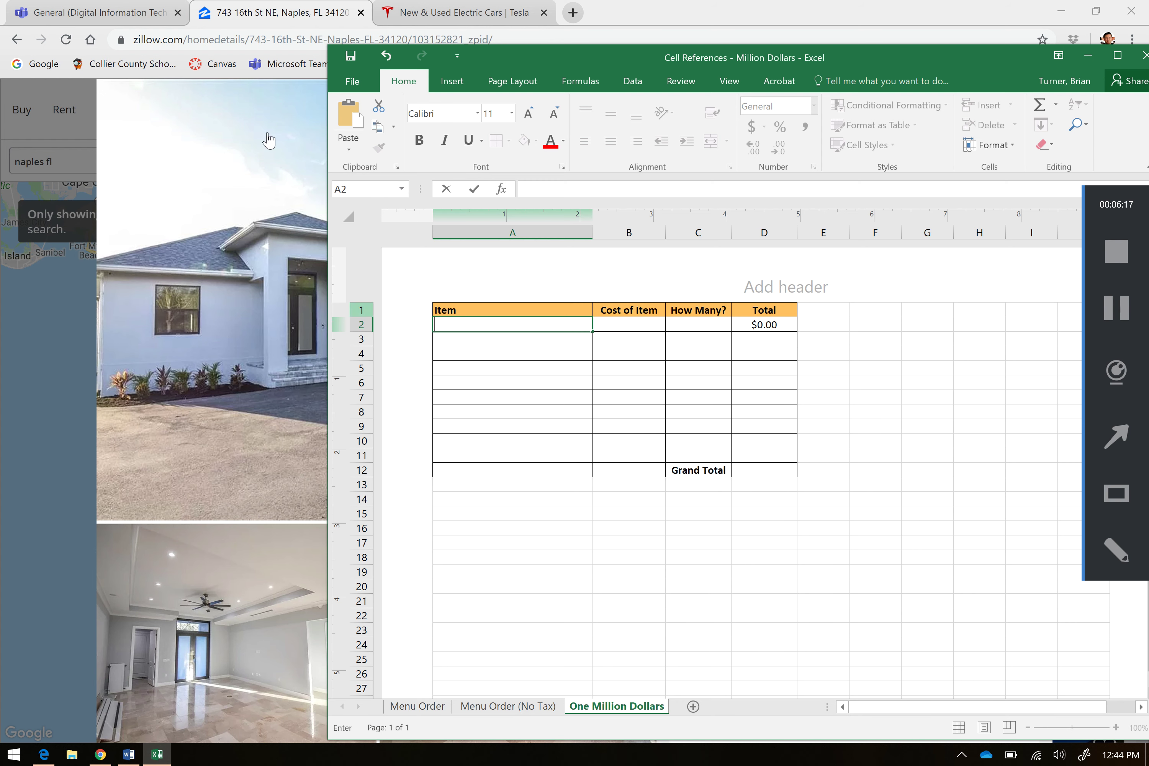
Copy the house address from the Zillow listing in Chrome and paste it into A2 of the One Million Dollars sheet in Excel.
left_click(243, 6)
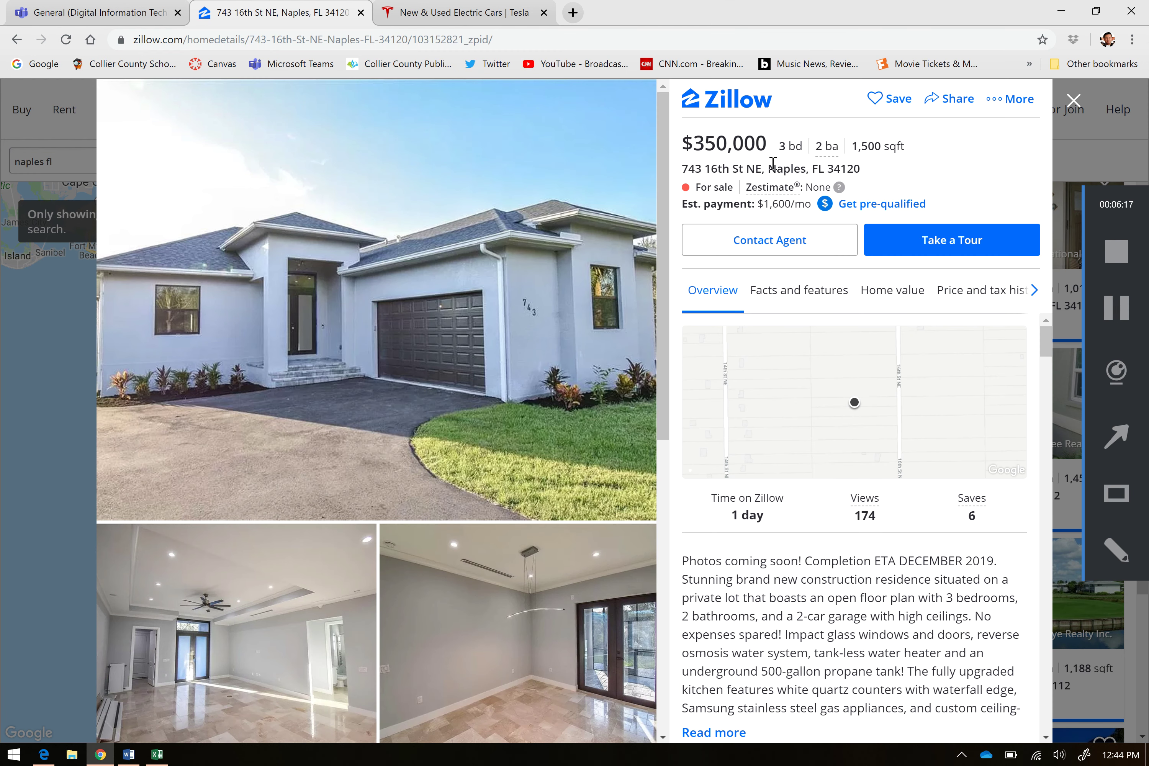
left_click_drag(861, 168, 681, 169)
key("ctrl+c")
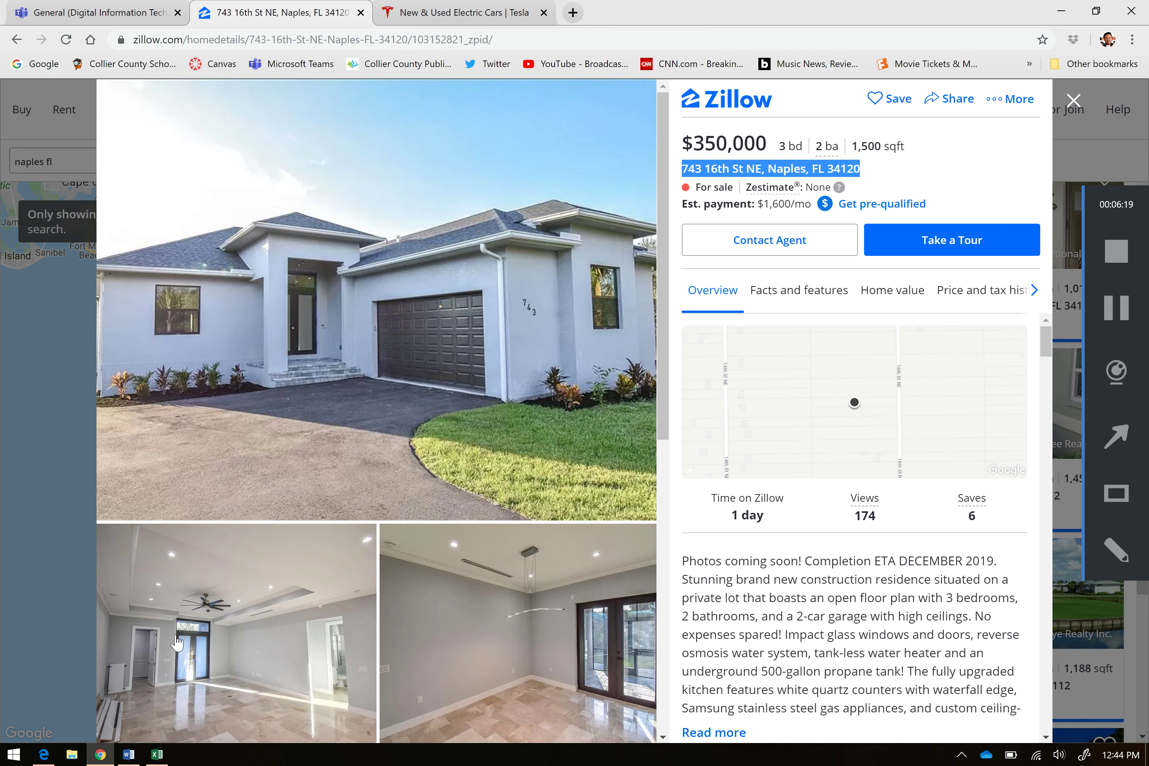
left_click(156, 754)
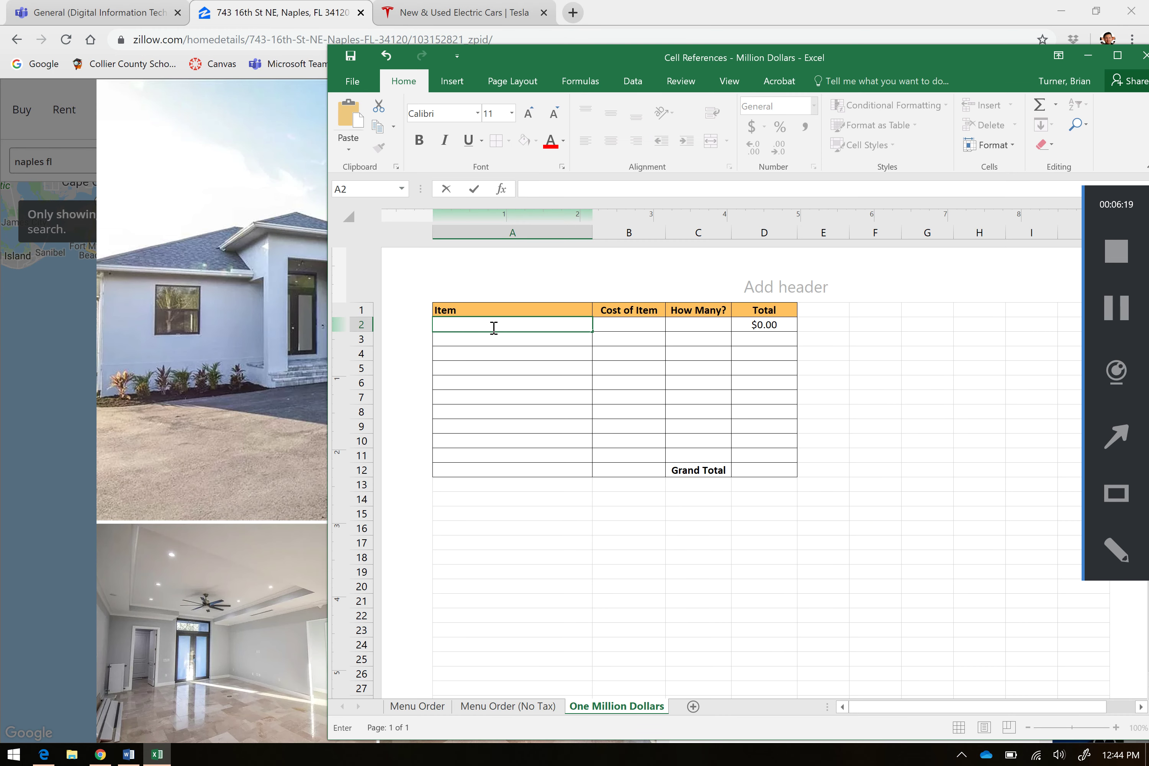
right_click(494, 327)
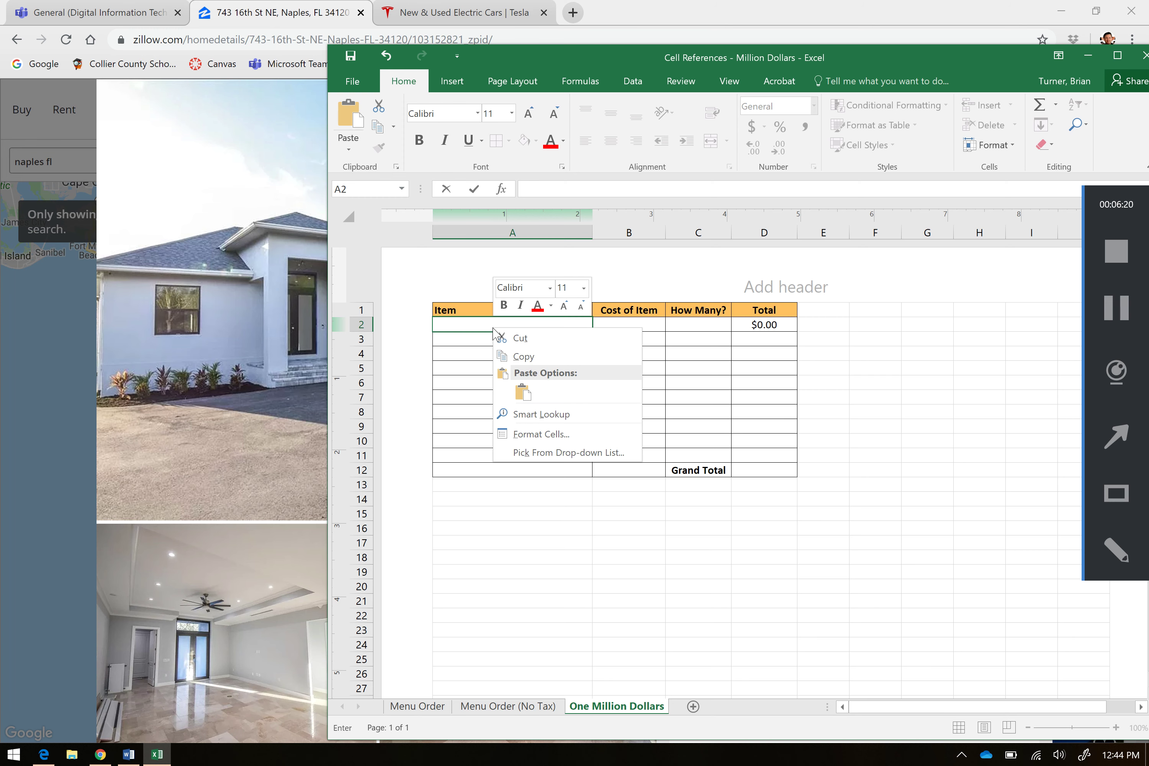
left_click(522, 394)
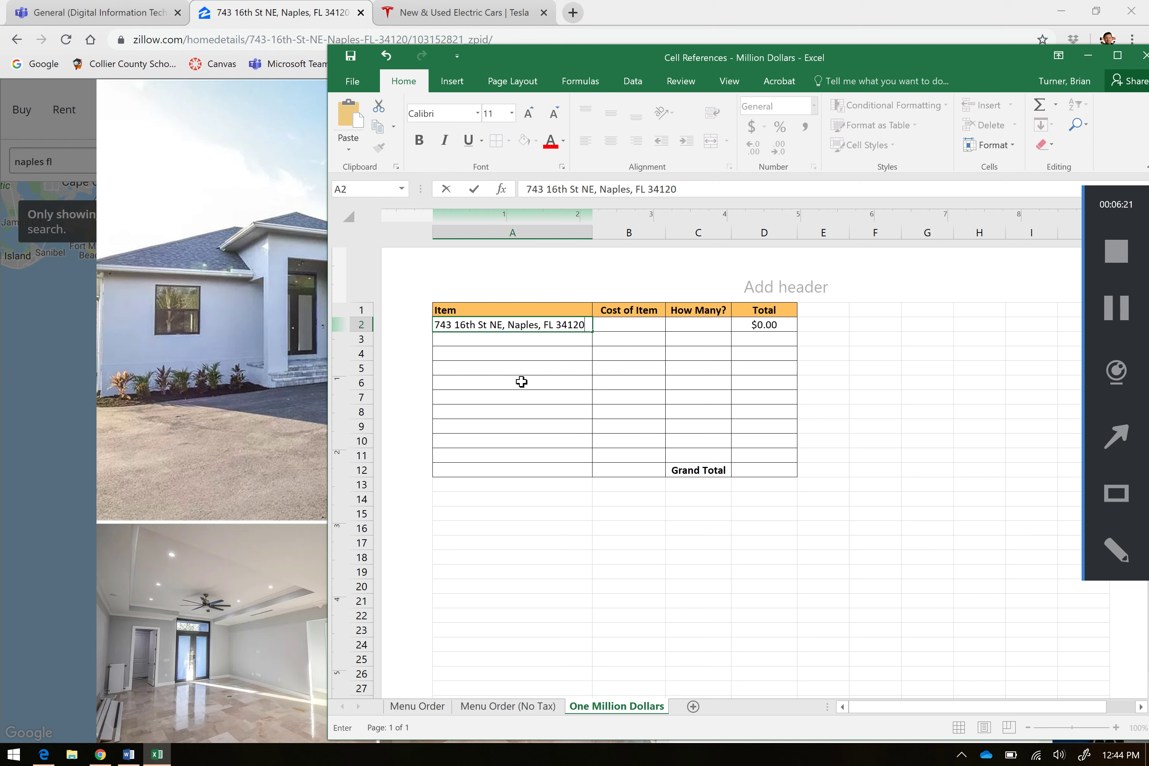
Try pasting the copied house address into A4 as well, undo that paste and return to A2.
left_click(512, 352)
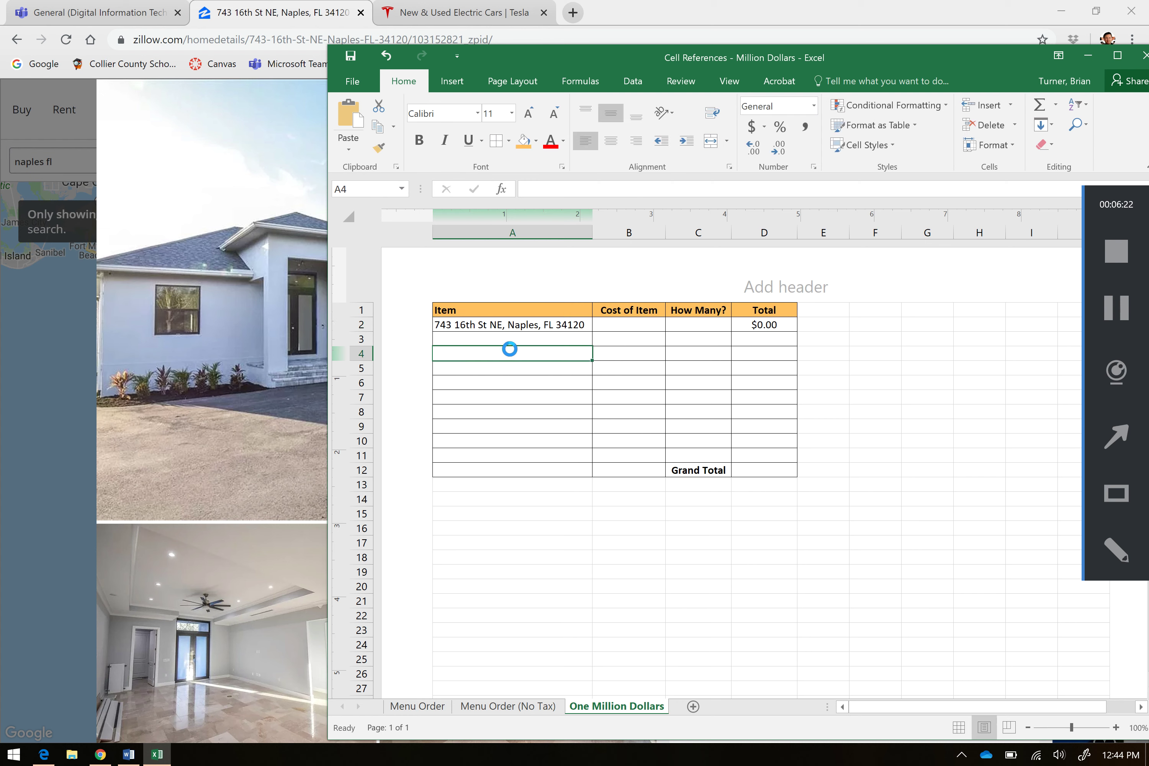
key("ctrl+v")
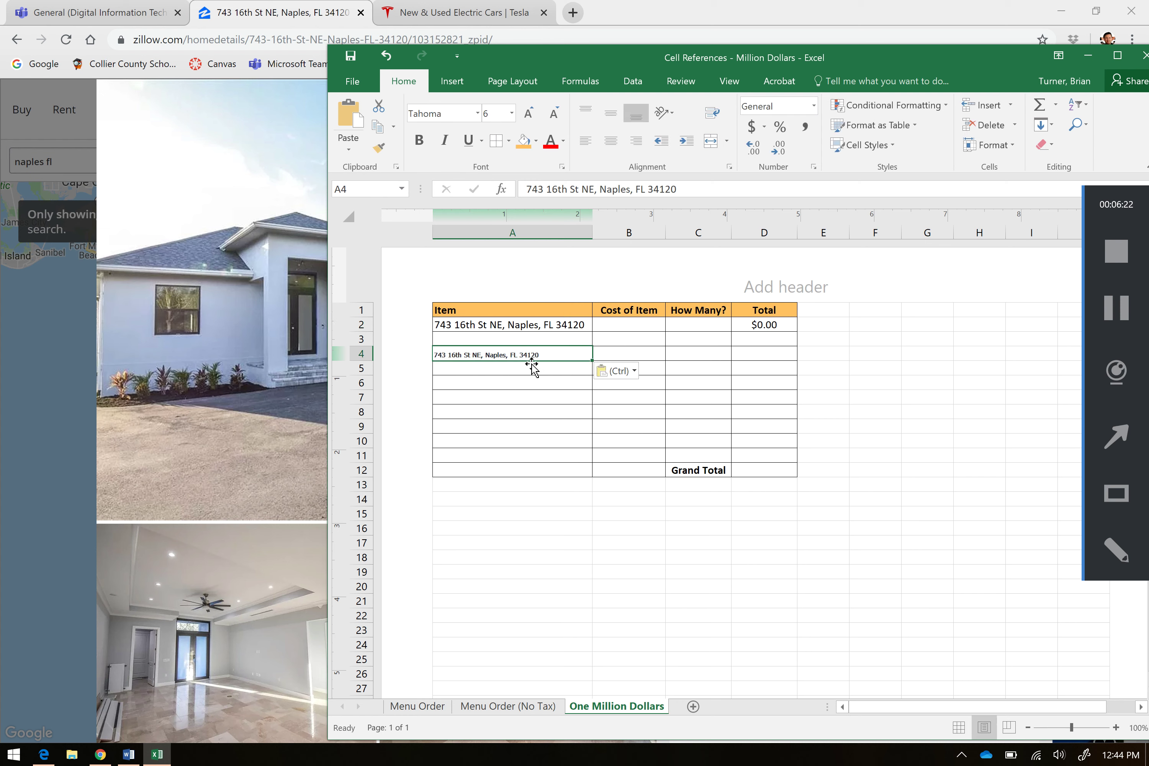
left_click(386, 56)
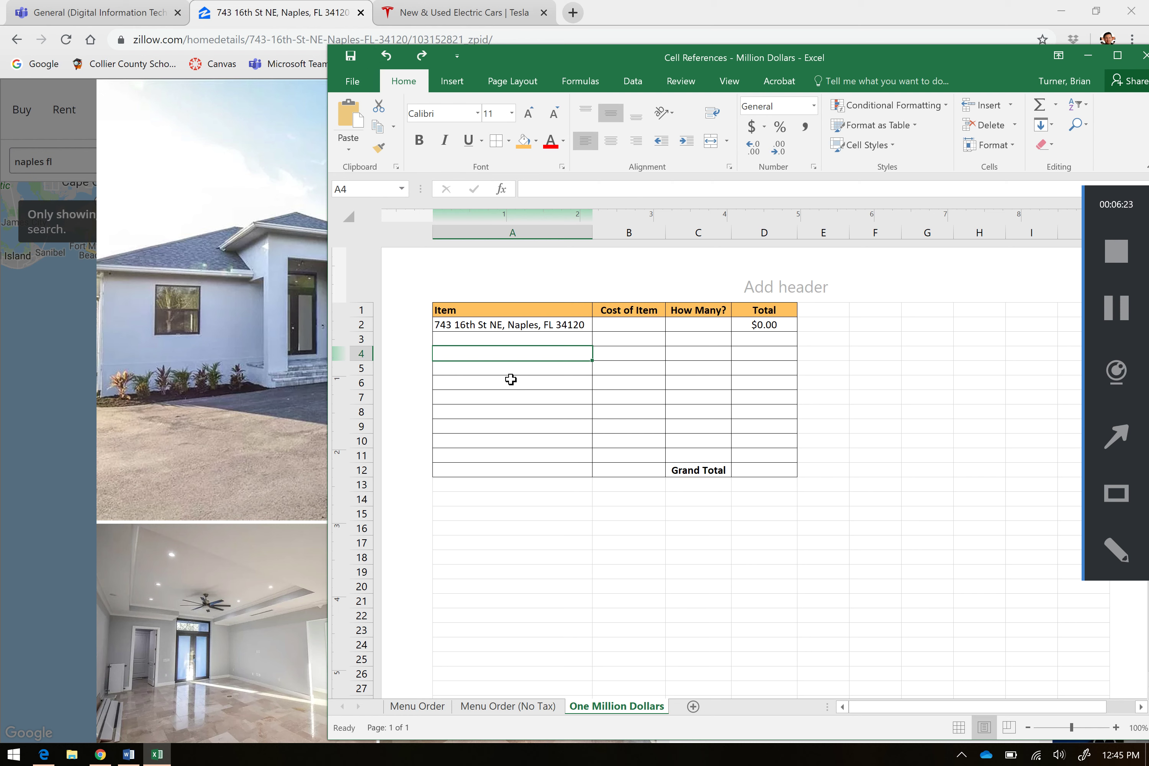
left_click(542, 327)
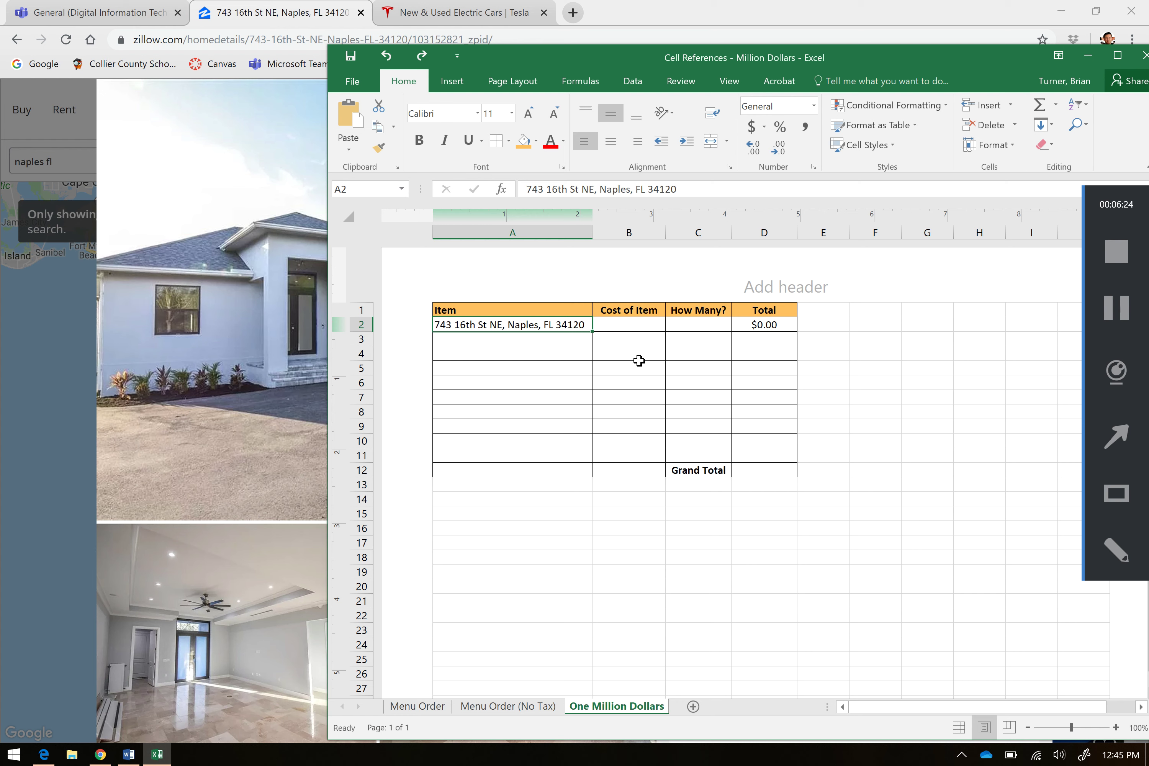
Copy the house price 350,000 from the Zillow listing in Chrome and paste it into B2 in Excel, matching the destination formatting.
left_click(634, 329)
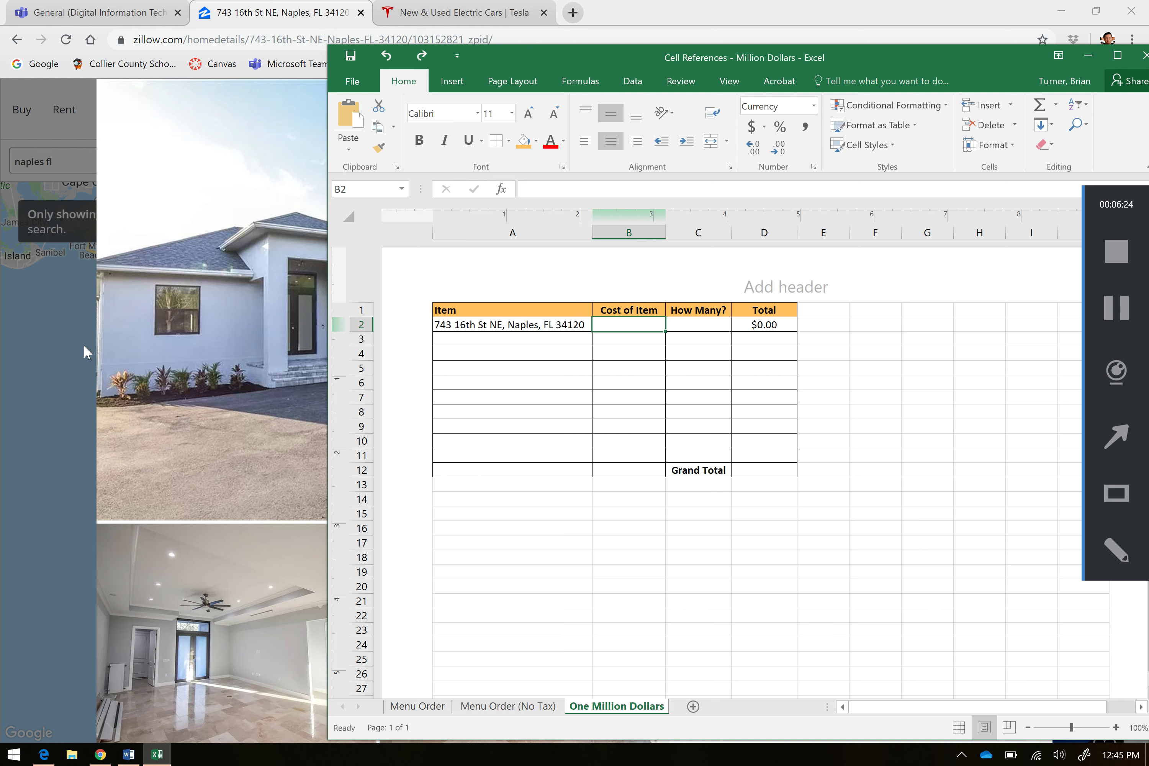
left_click(258, 18)
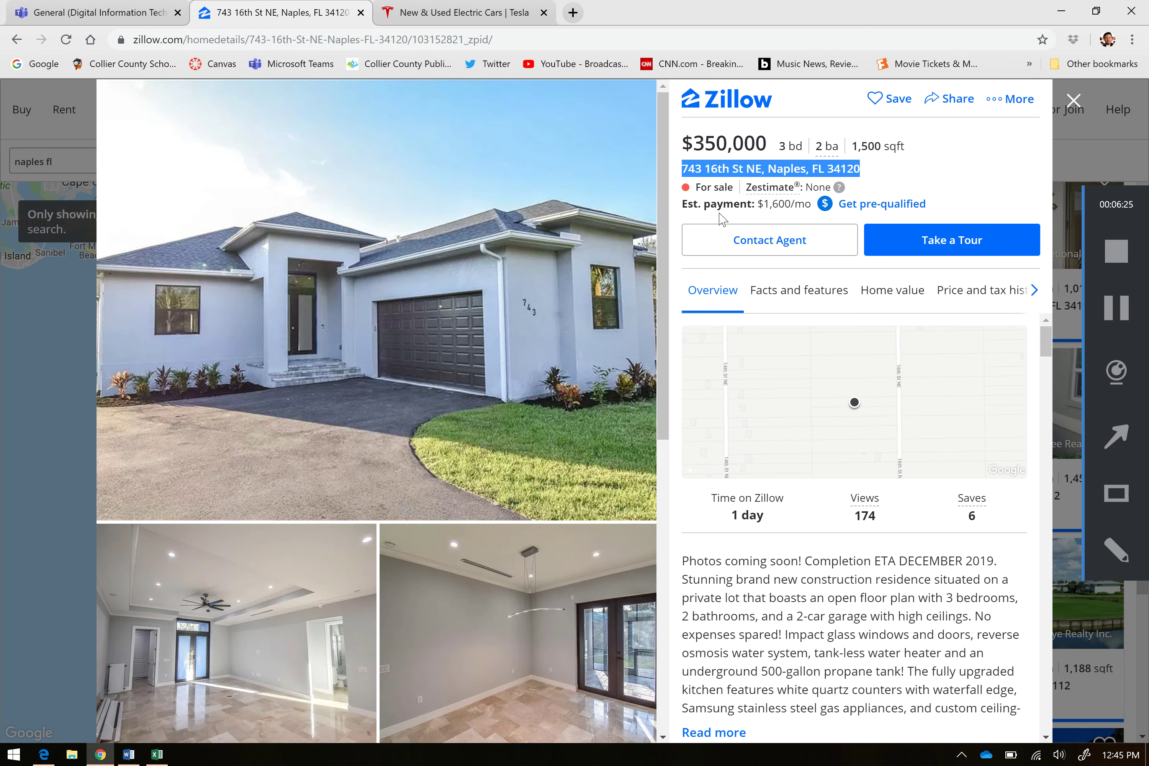
left_click_drag(765, 137, 700, 143)
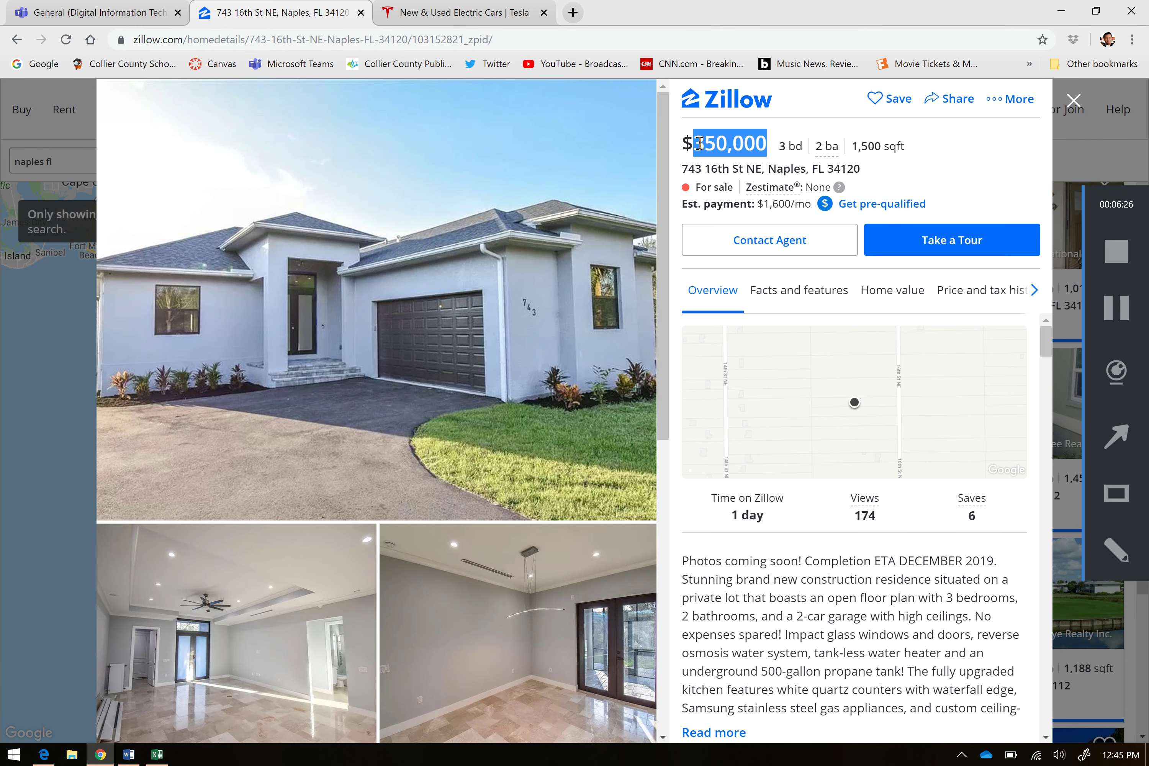
left_click(157, 754)
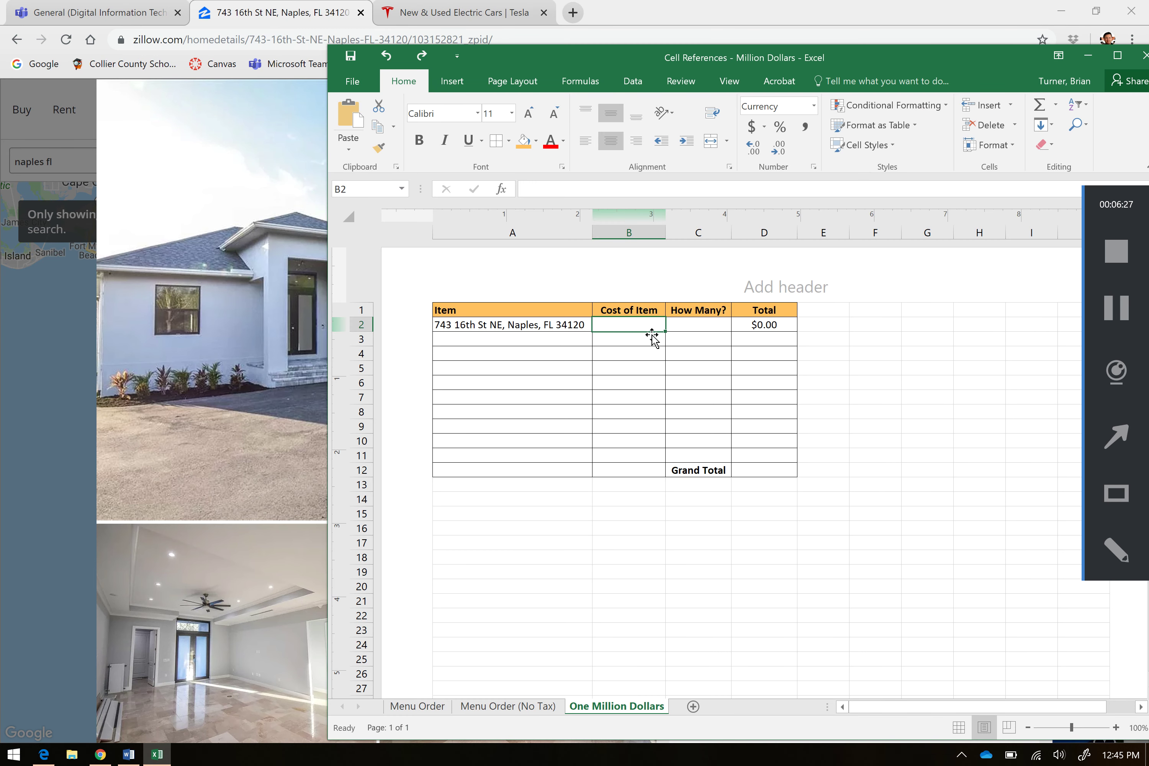
right_click(639, 322)
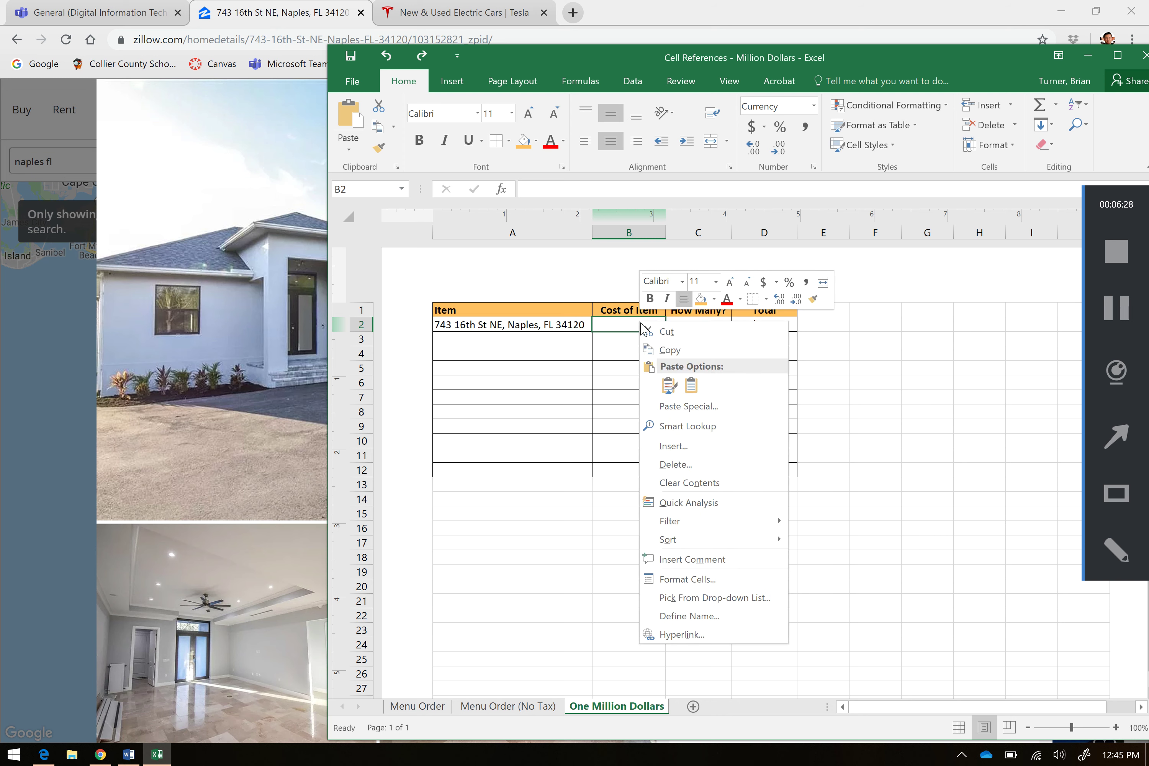
left_click(690, 387)
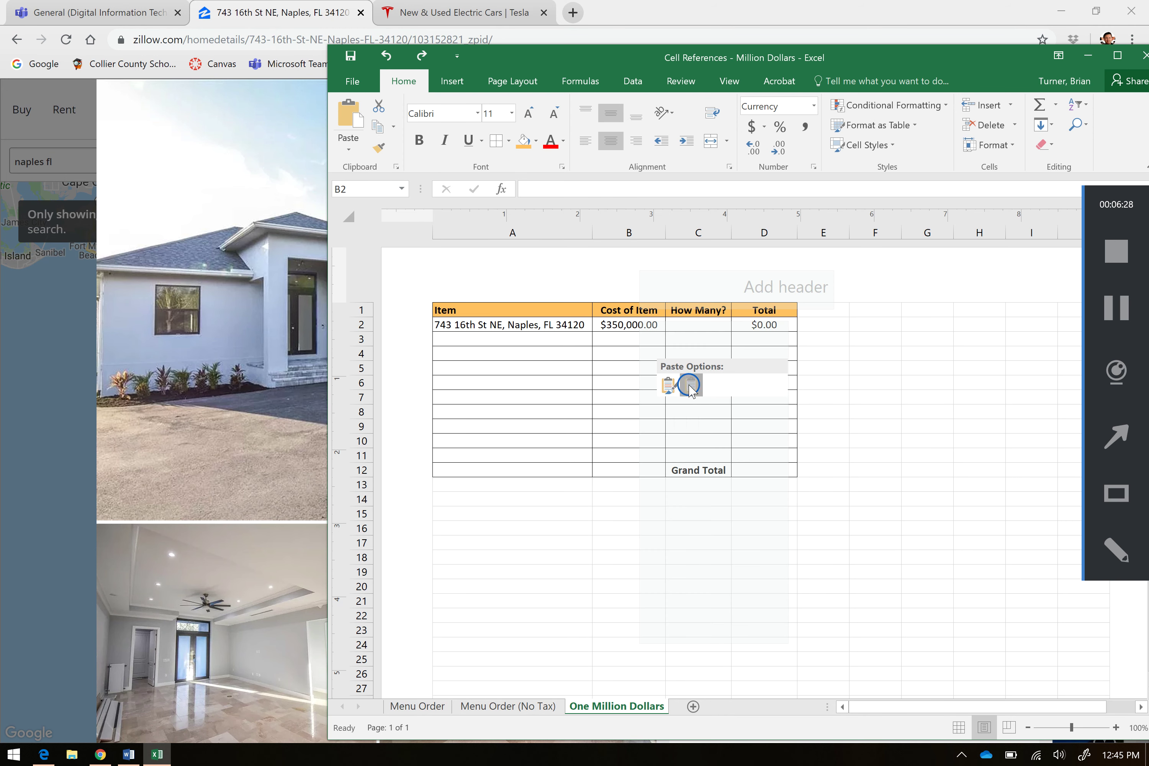
Enter 1 as the house quantity in C2 and check the total formula in D2.
left_click(711, 322)
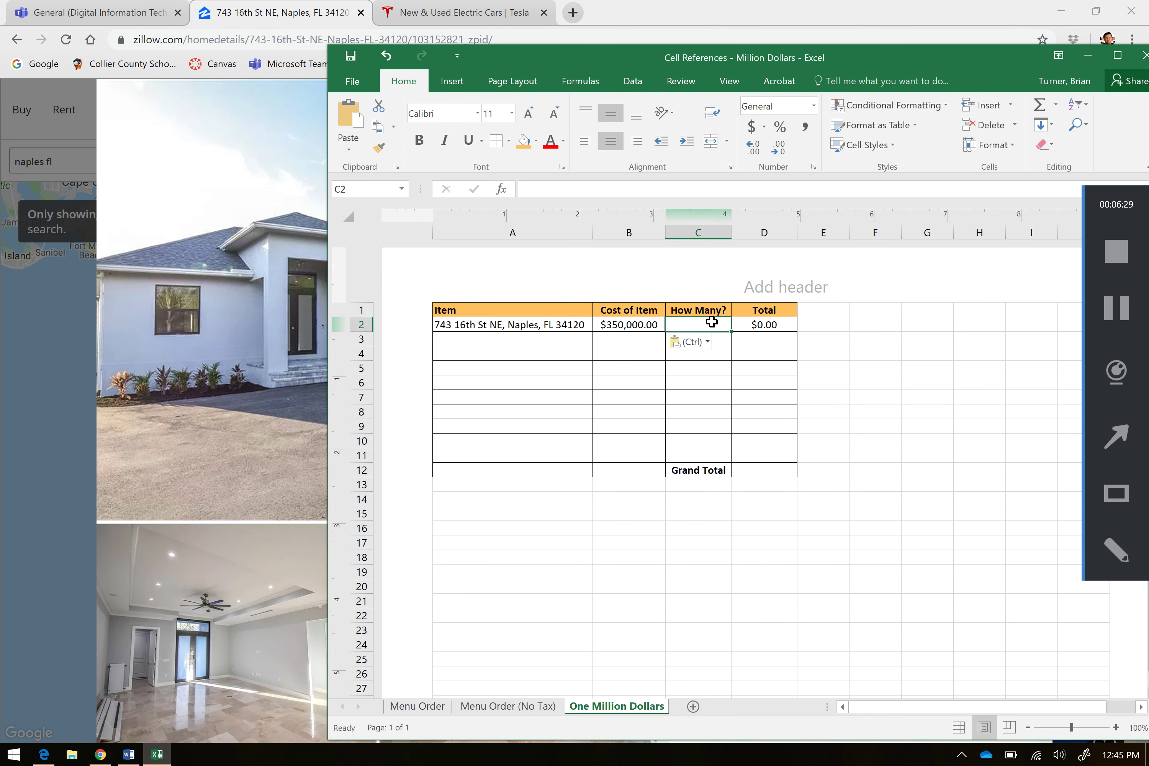
type("1")
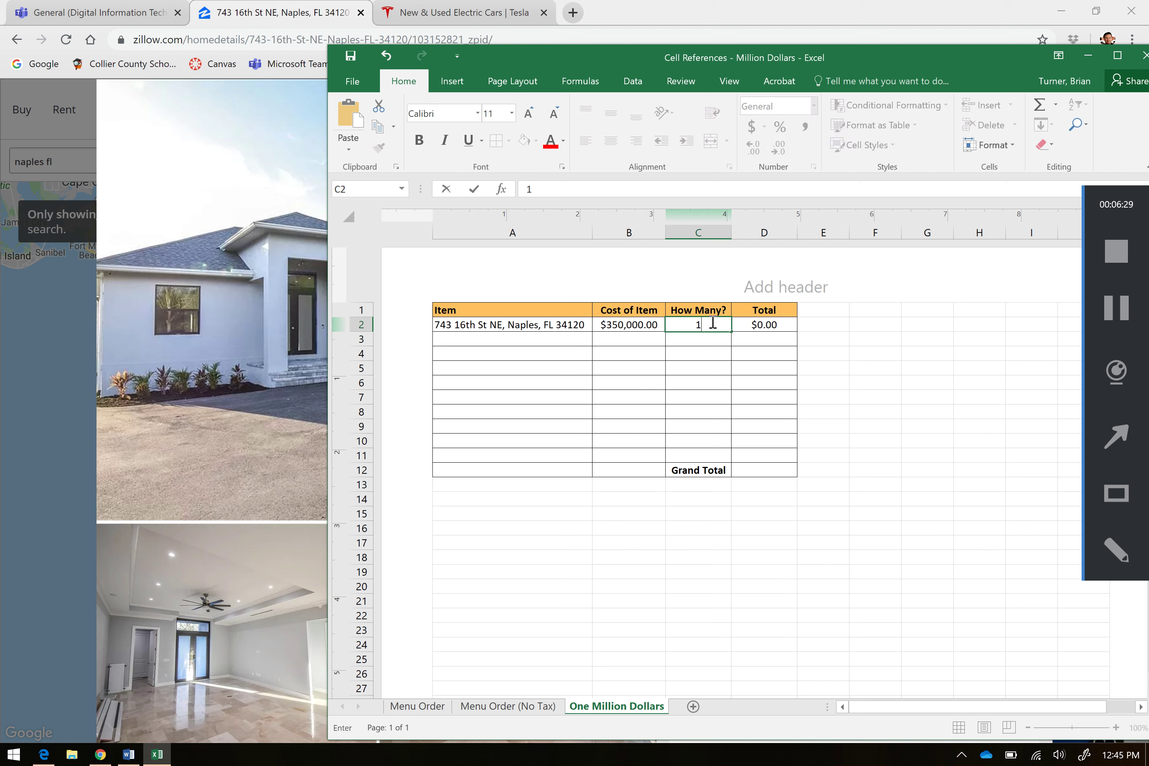
left_click(859, 414)
left_click(770, 322)
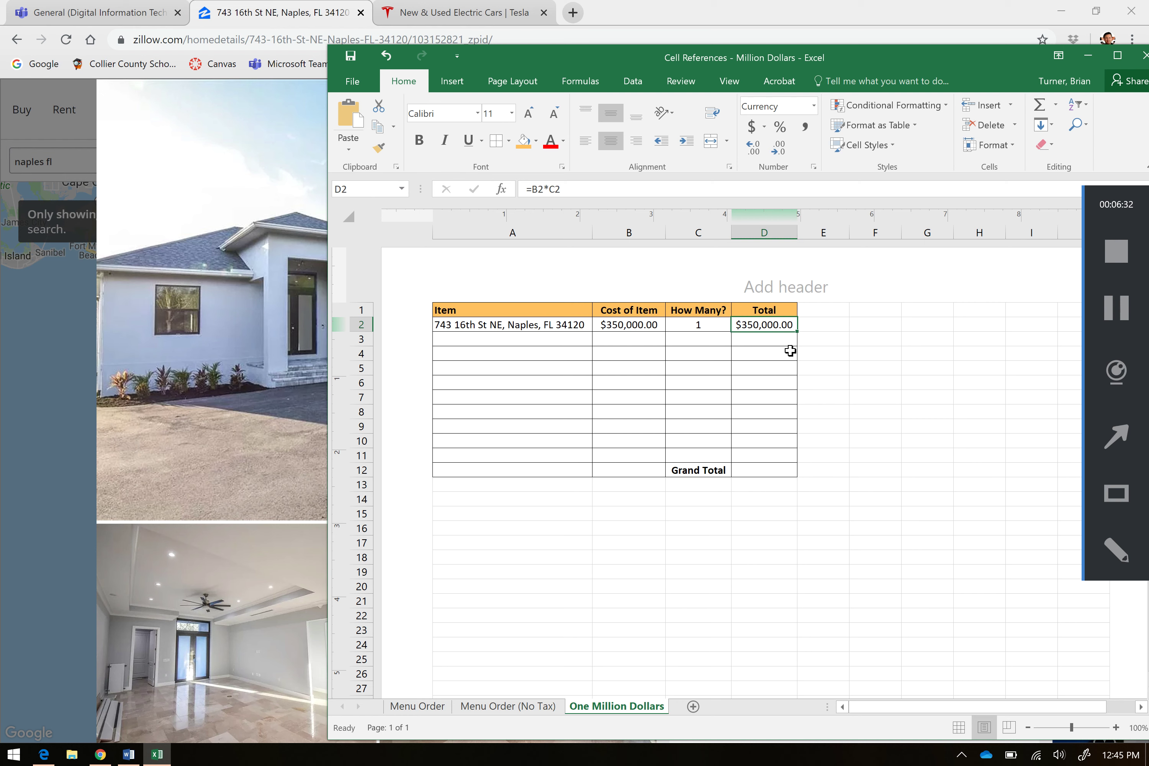
left_click(544, 342)
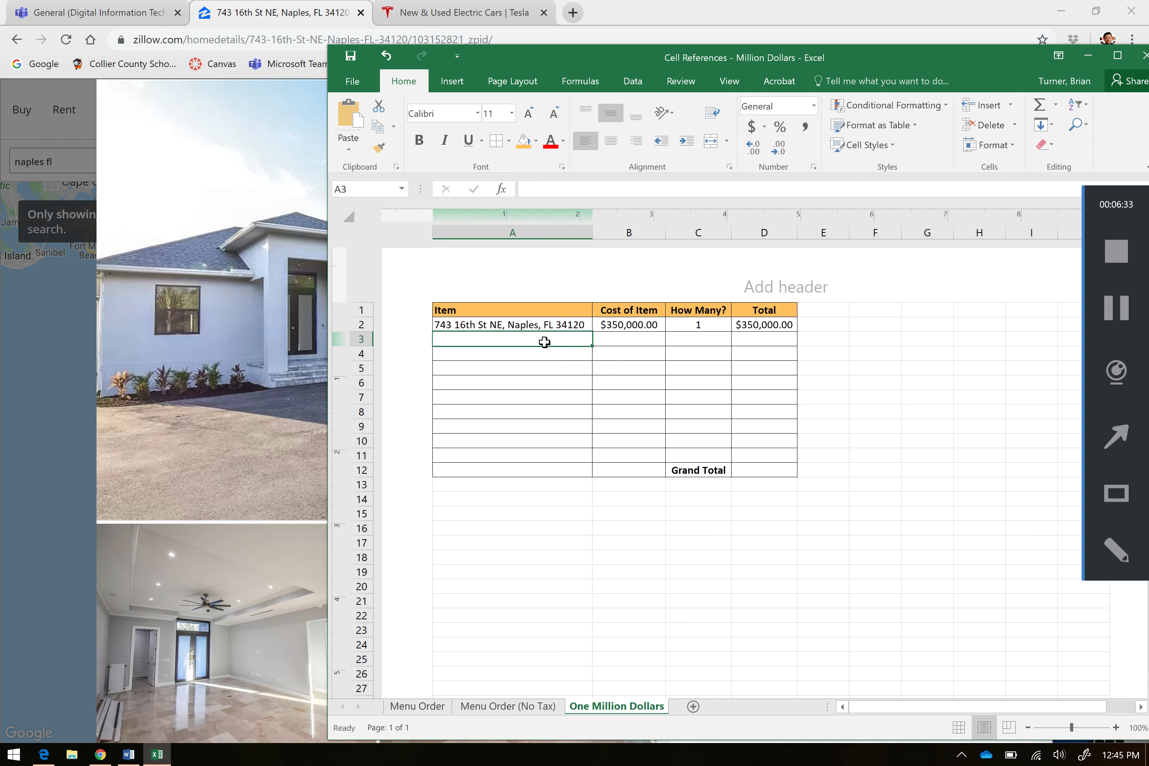
left_click(544, 356)
left_click(543, 366)
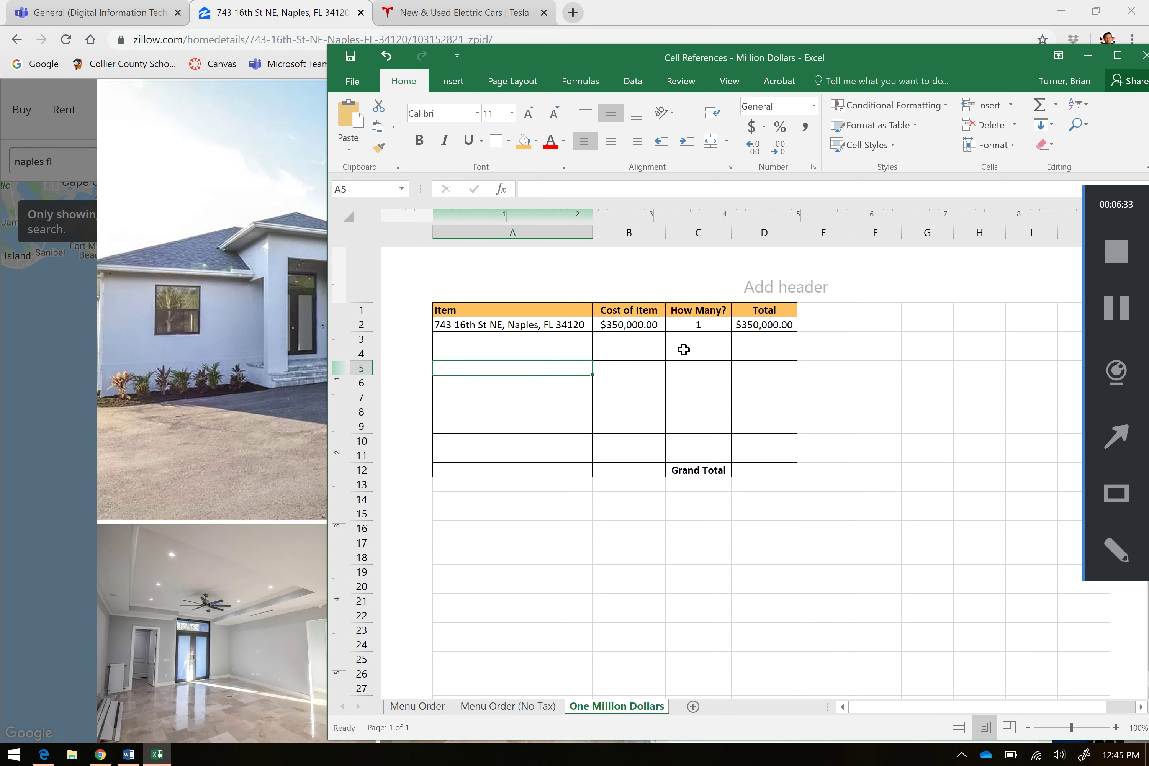
left_click(631, 339)
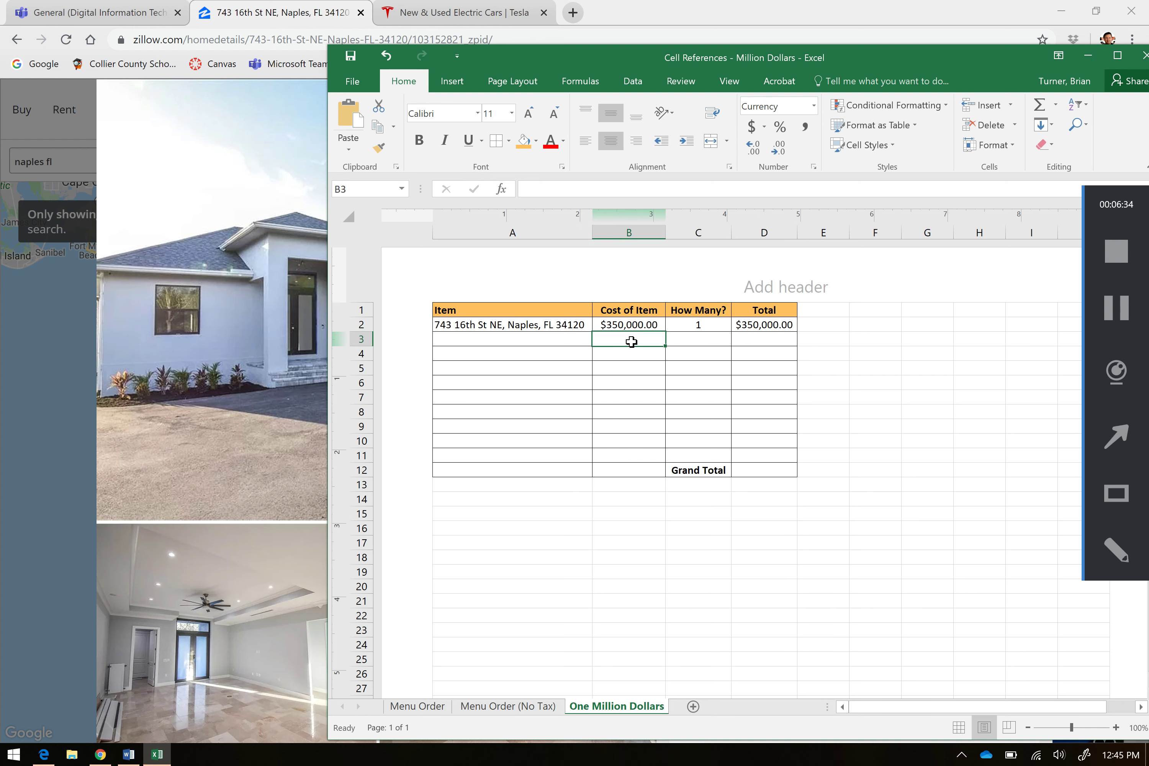
left_click(713, 343)
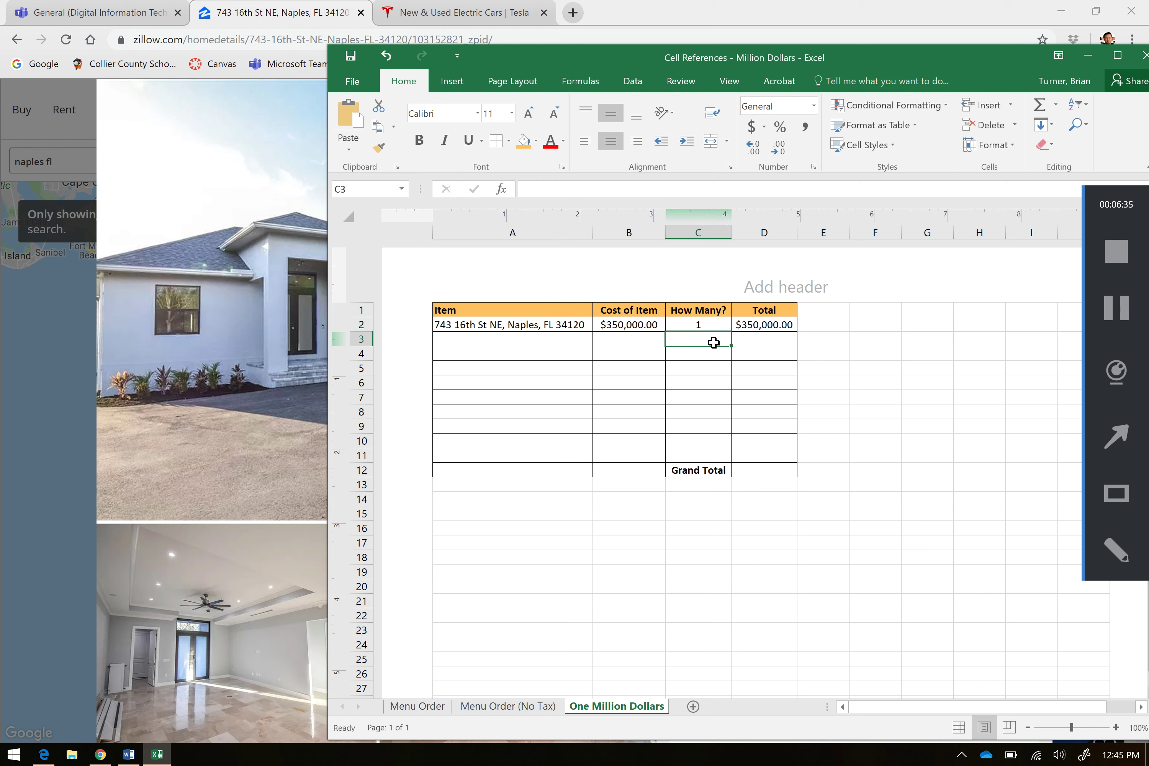
Add an AutoSum formula for D2:D11 in the Grand Total cell D12.
left_click(753, 468)
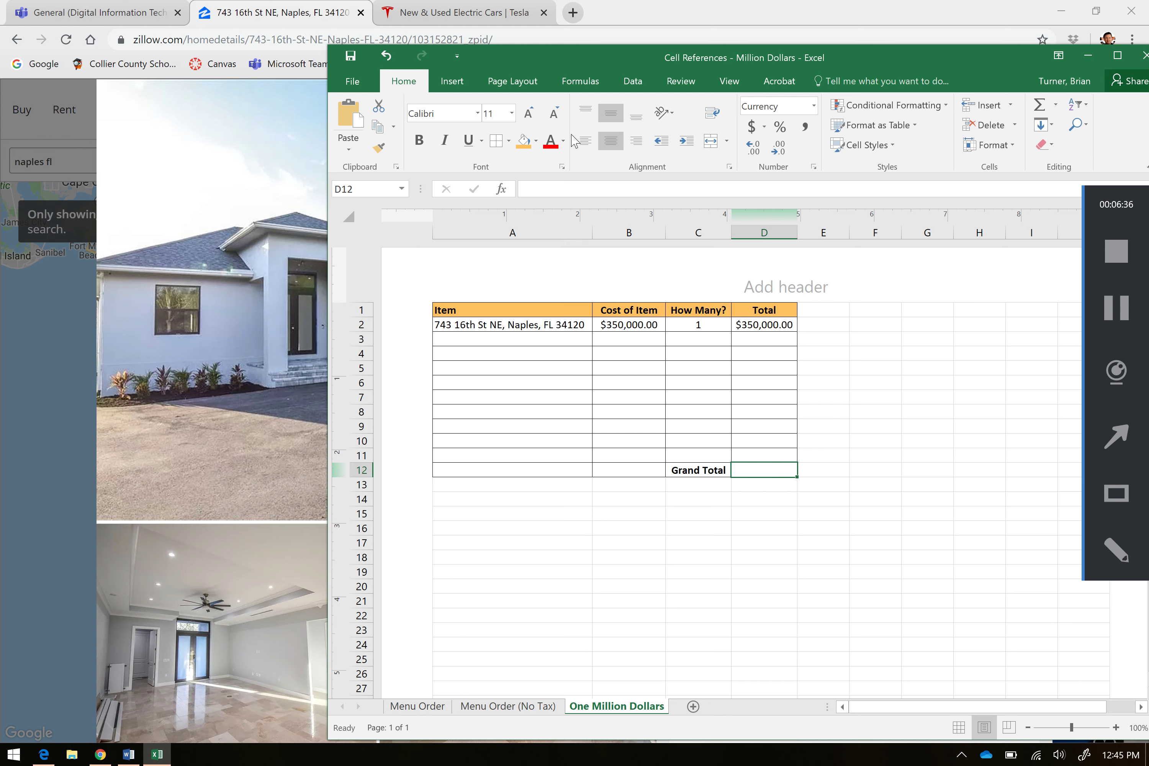
left_click(592, 73)
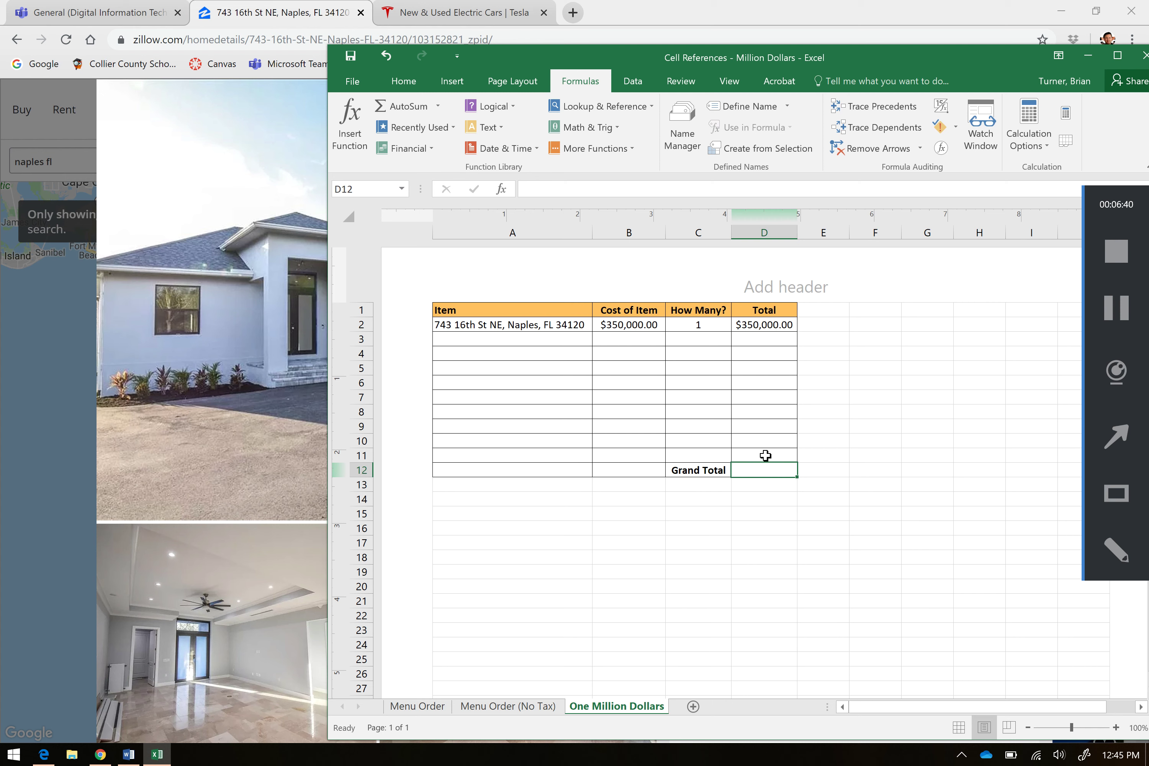
left_click(438, 113)
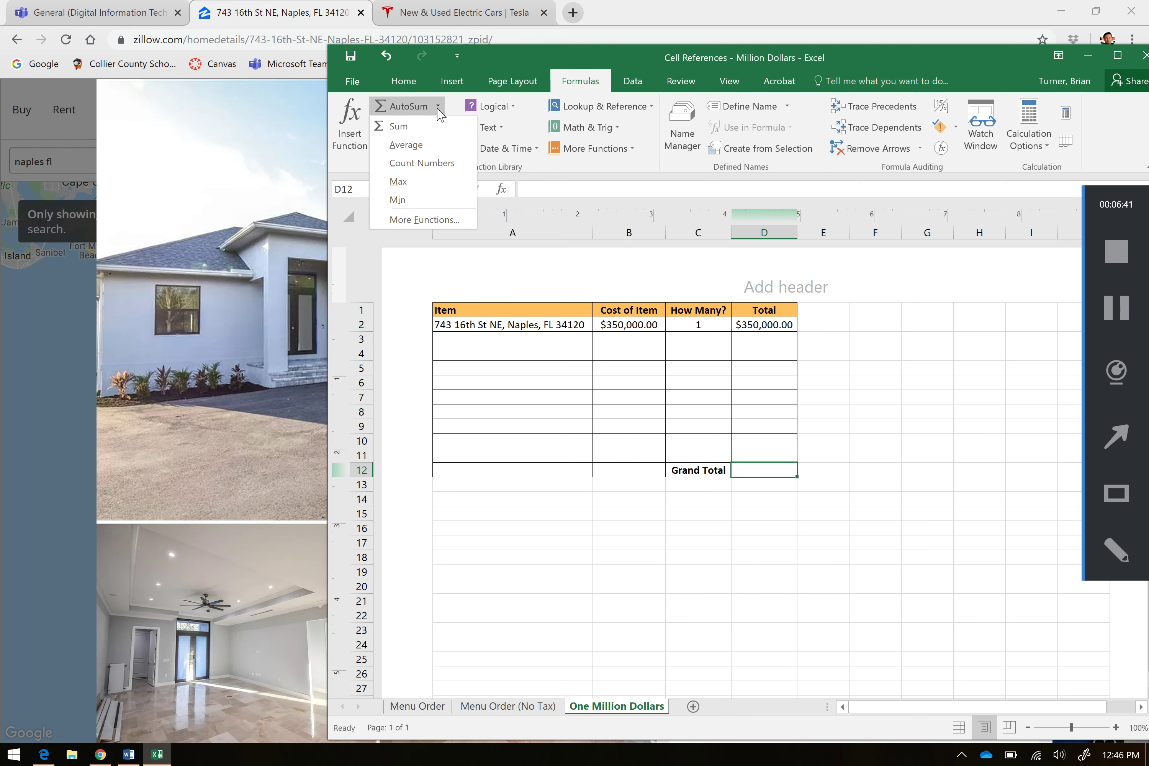
left_click(442, 128)
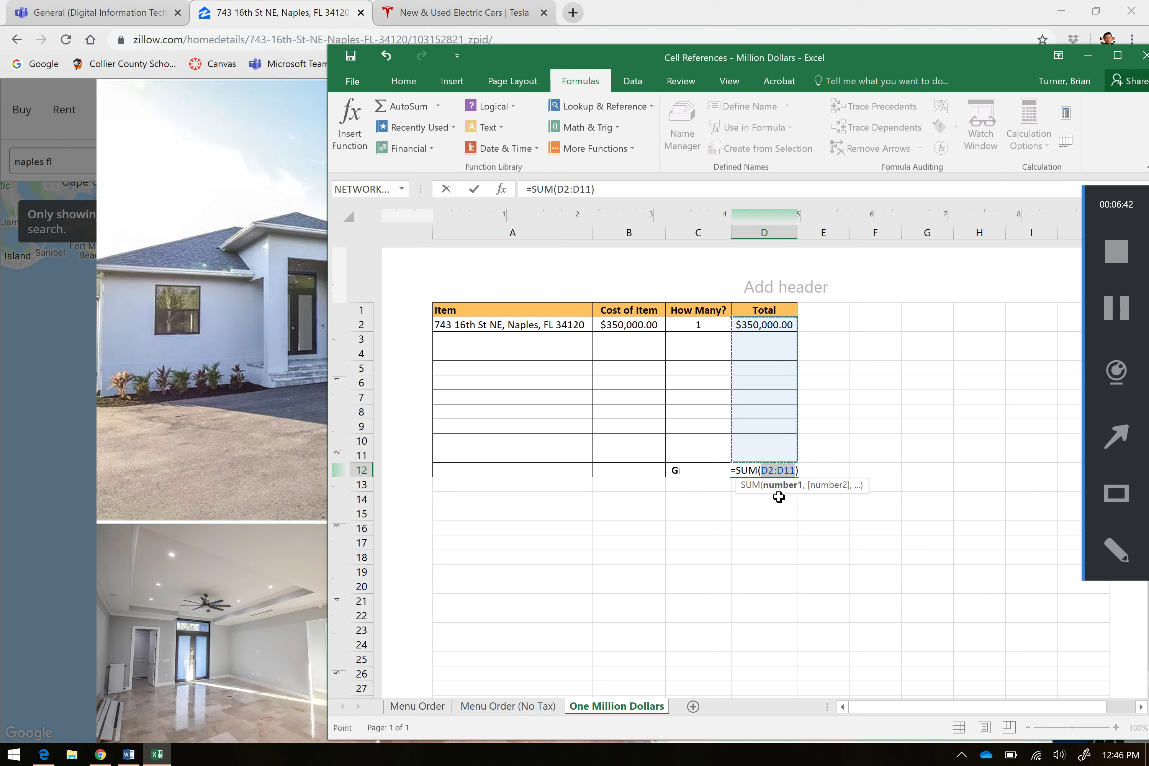
key("Return")
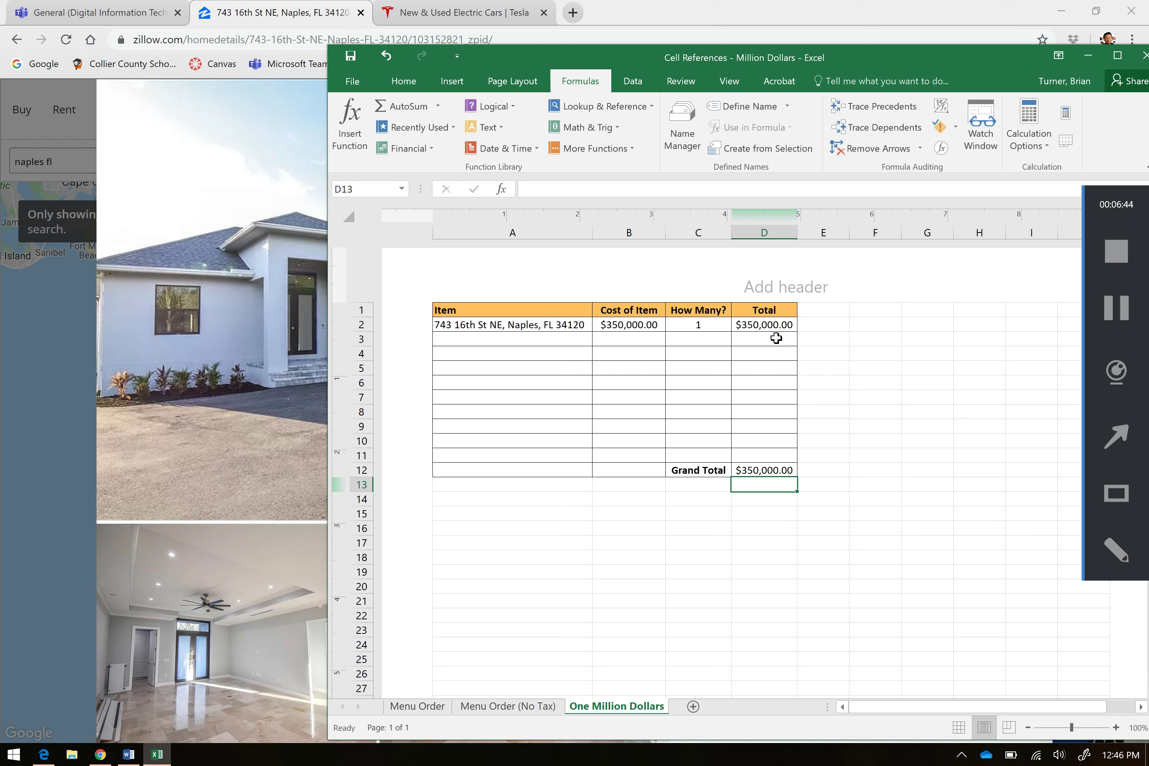
Fill the total formula from D2 down through D11.
left_click(553, 352)
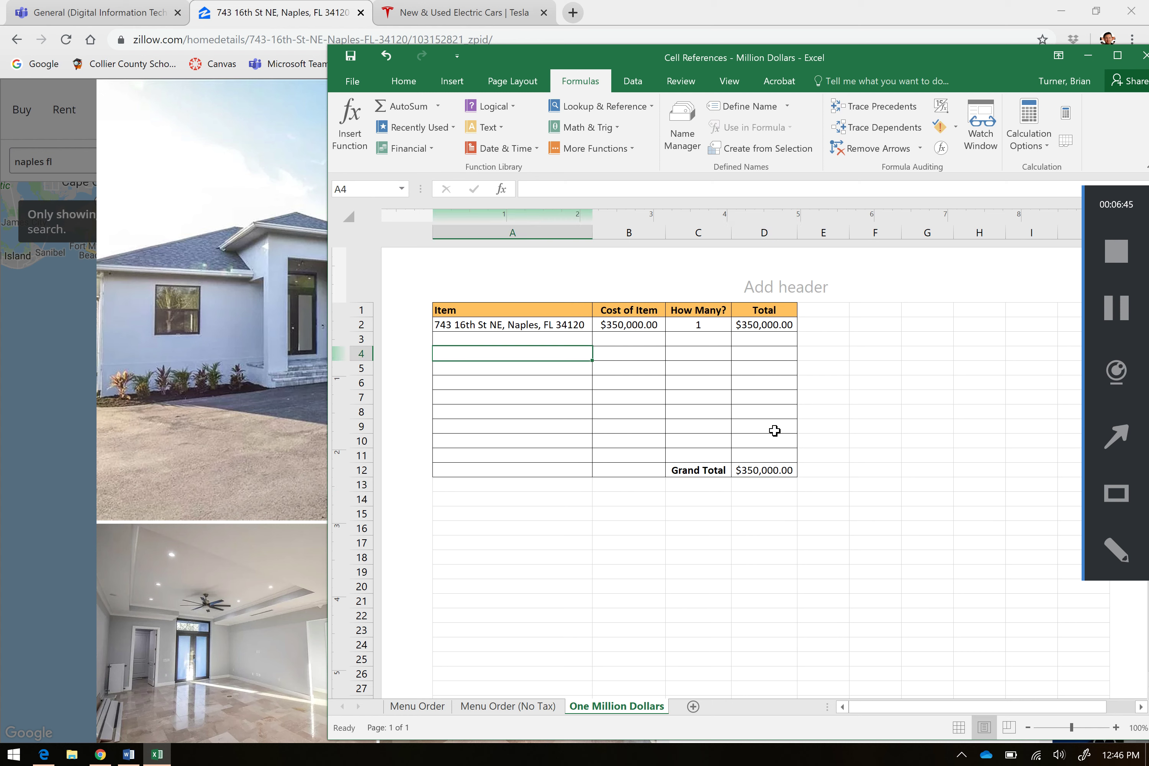
left_click(769, 324)
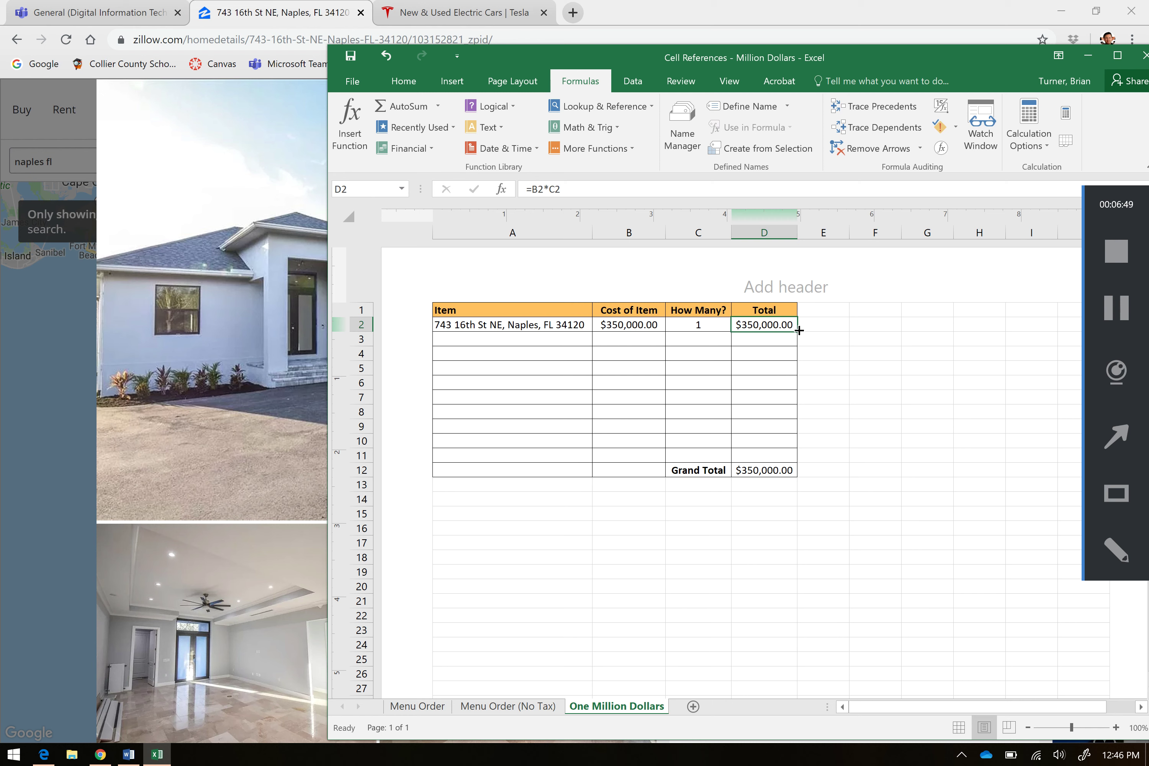
left_click_drag(799, 330, 788, 461)
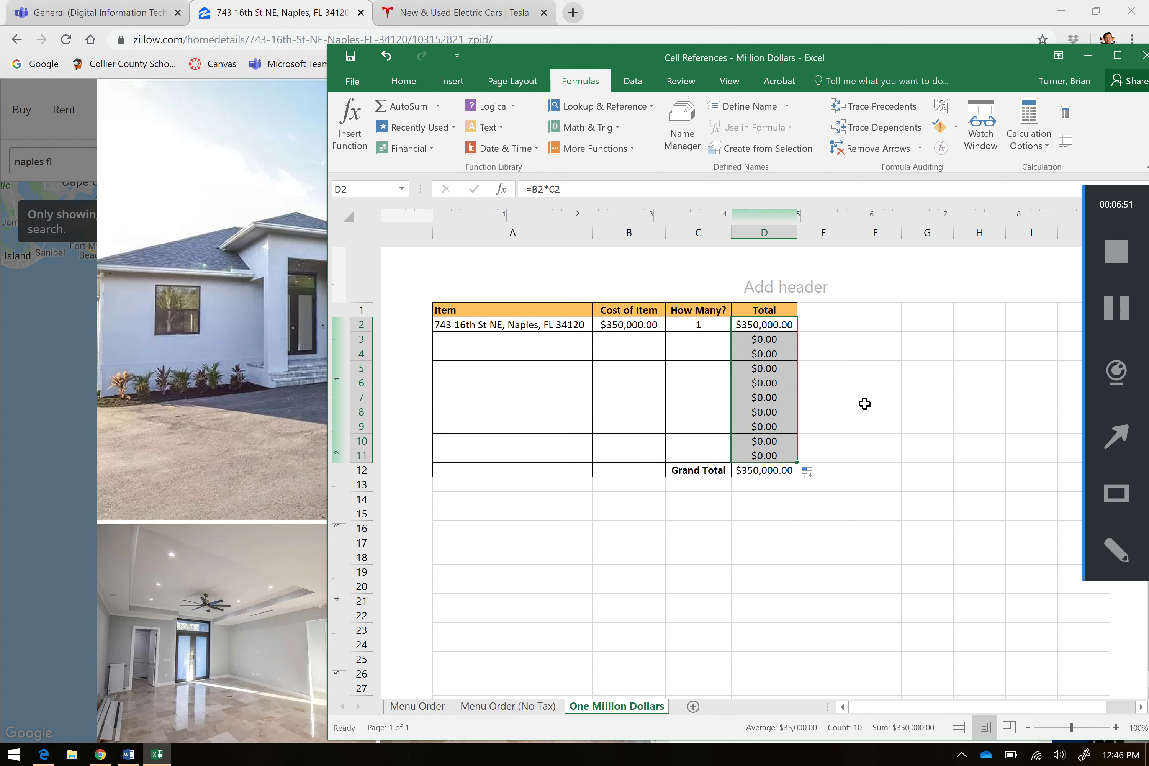
left_click(559, 341)
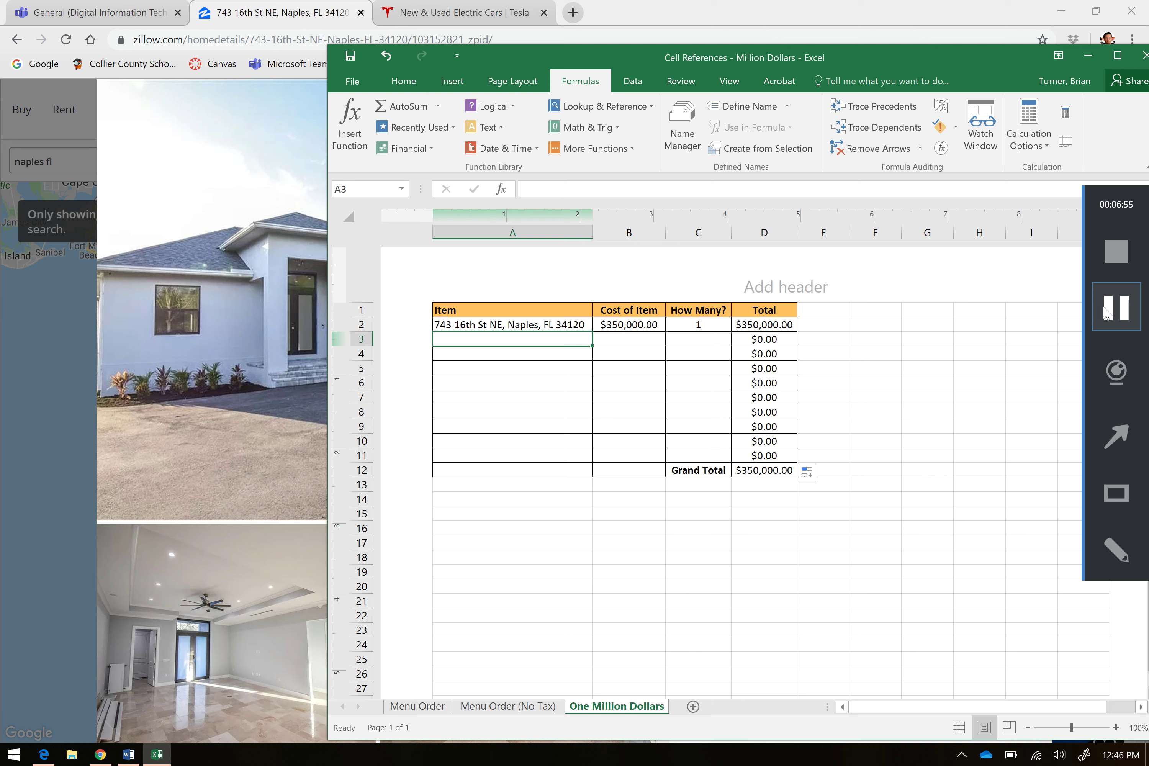
left_click(885, 313)
left_click(775, 325)
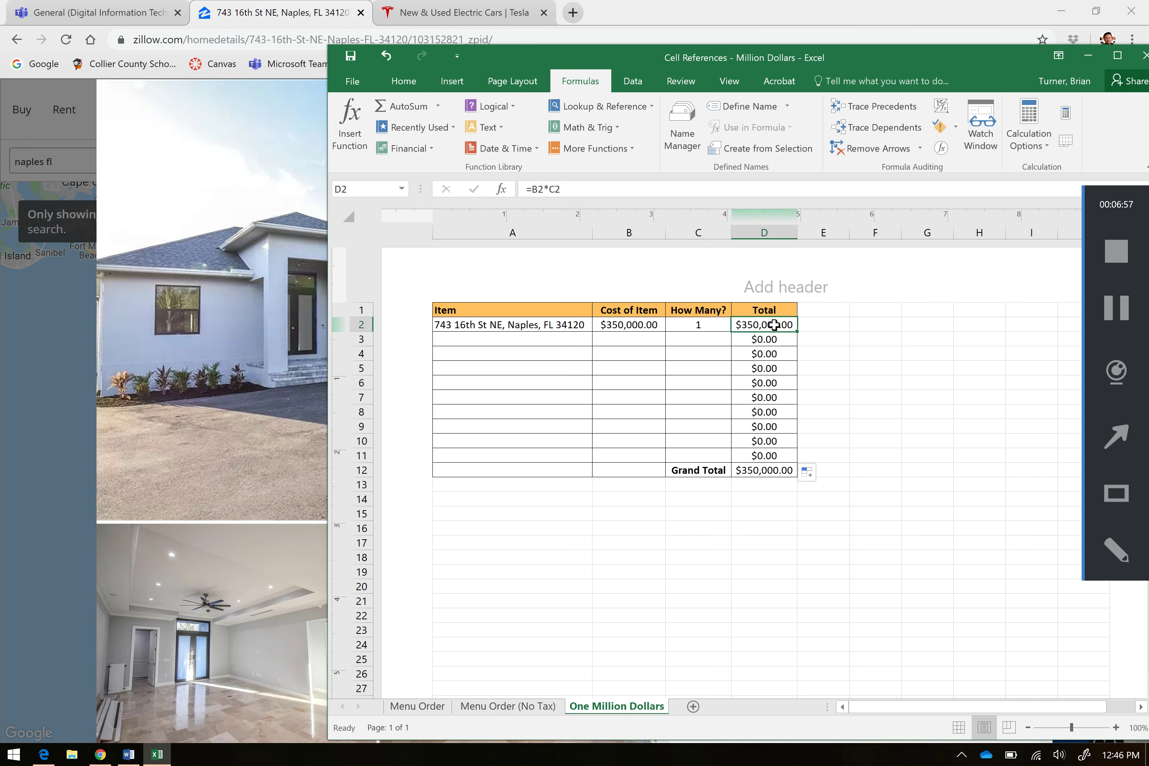
left_click(878, 311)
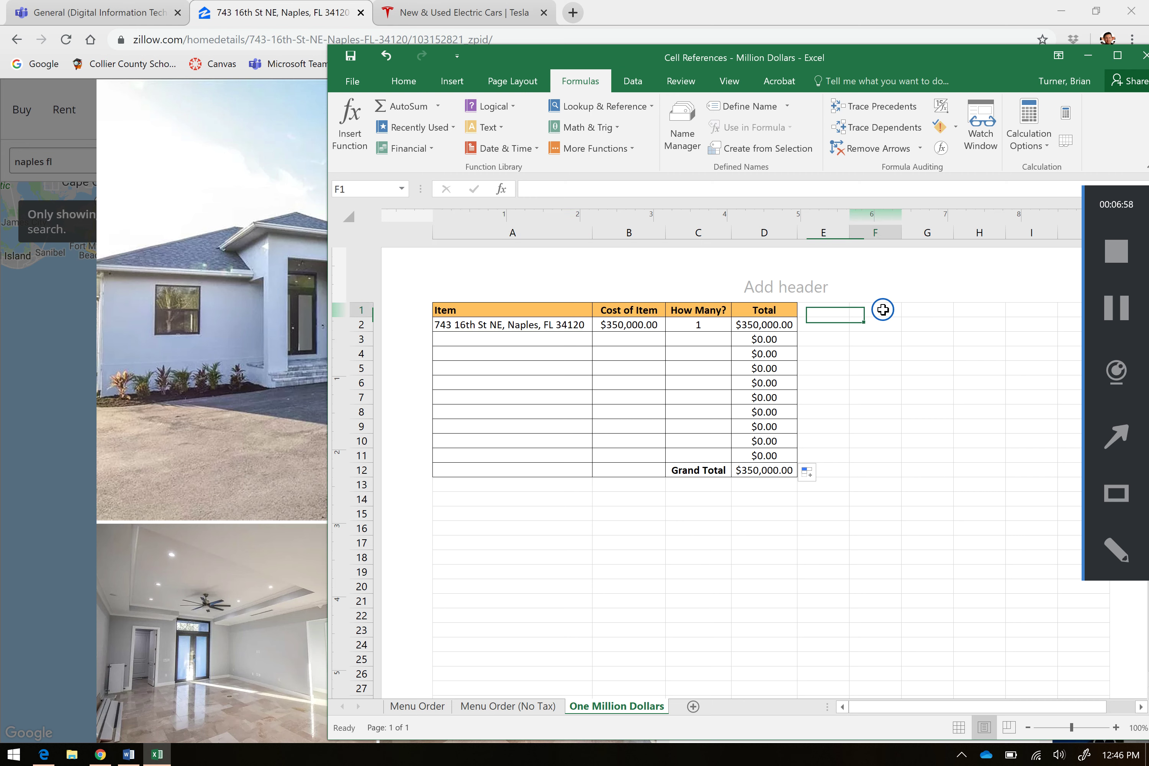
left_click(908, 312)
left_click(1116, 307)
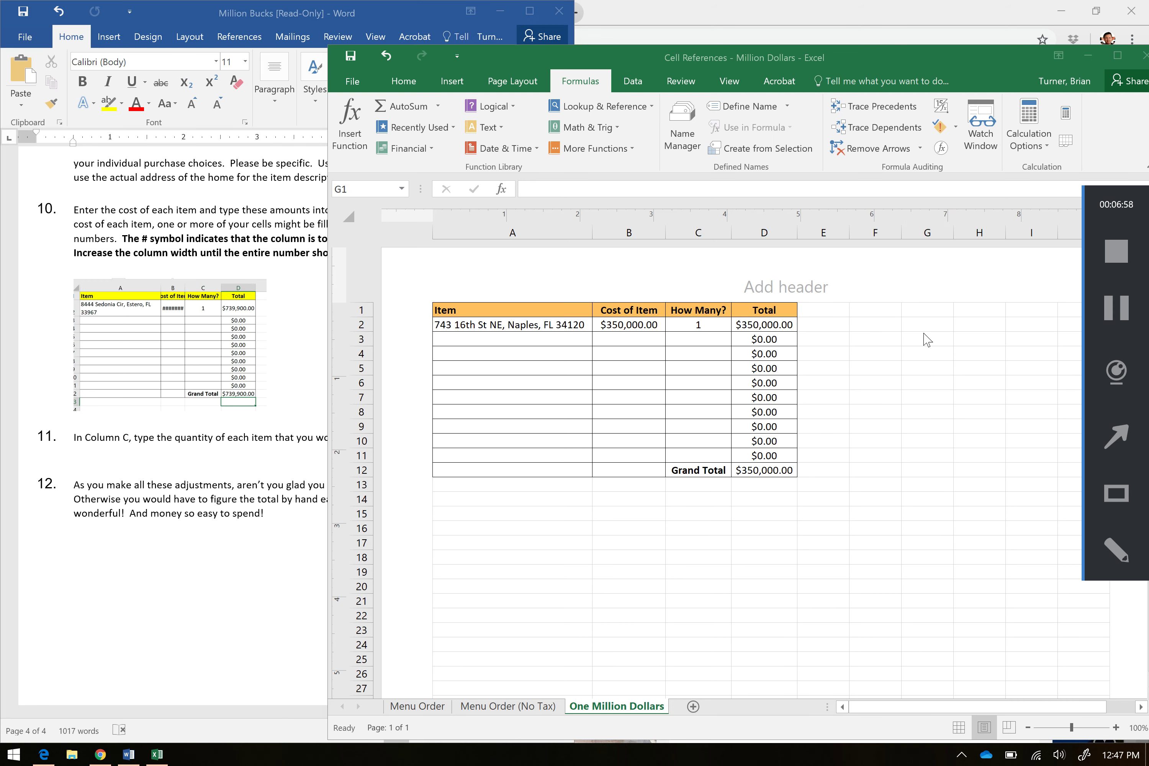
Narrow column D until its totals no longer fit, and widen it enough to show the full dollar amounts.
left_click(795, 233)
left_click_drag(795, 234, 773, 233)
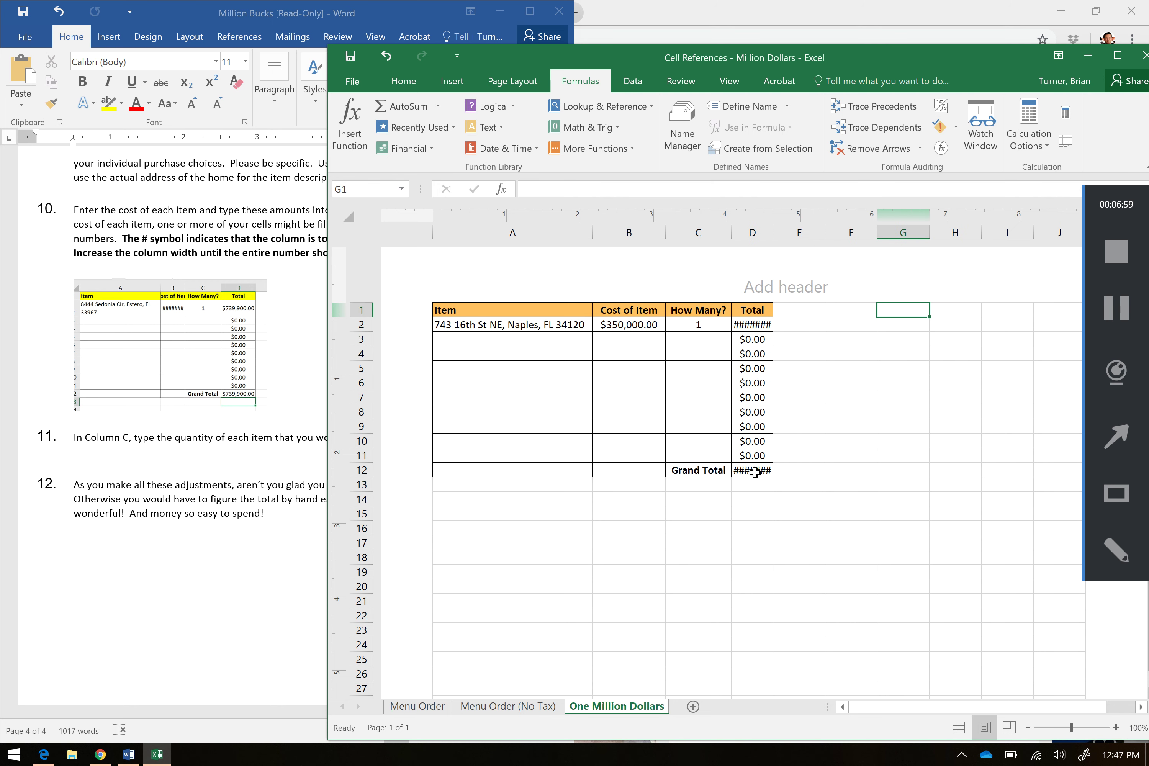
left_click(778, 230)
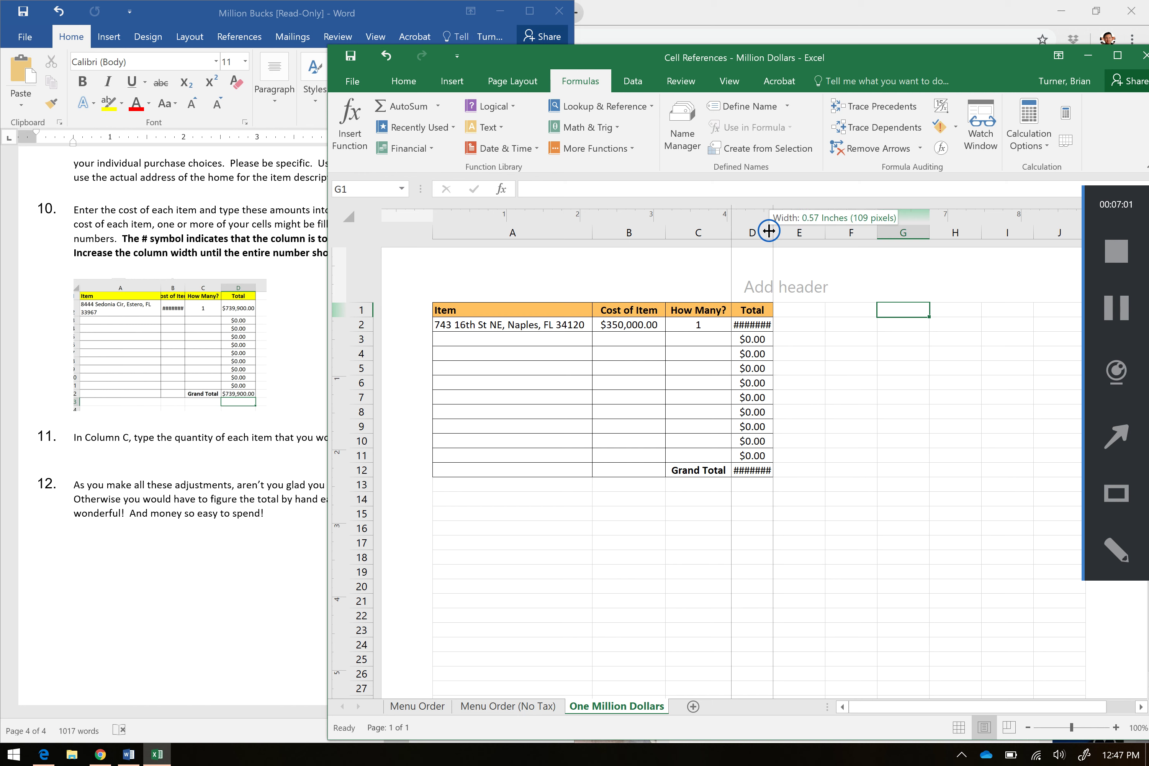
left_click_drag(778, 231, 820, 238)
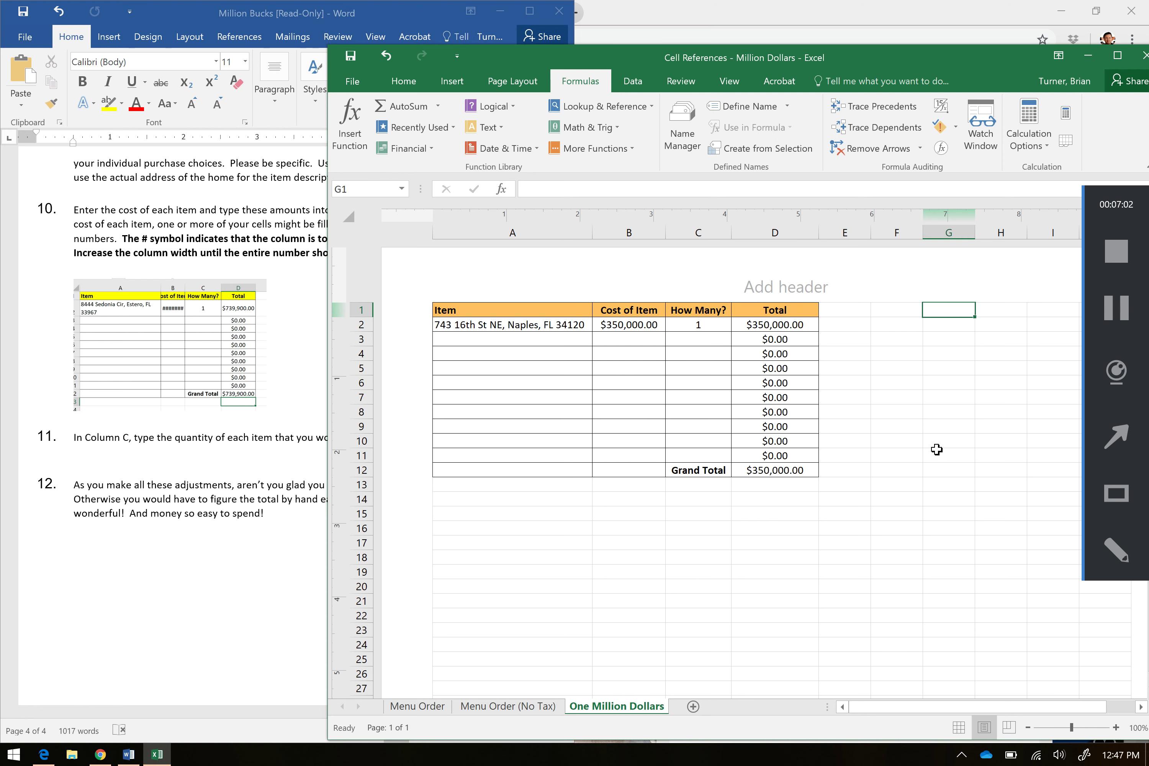
left_click(1106, 324)
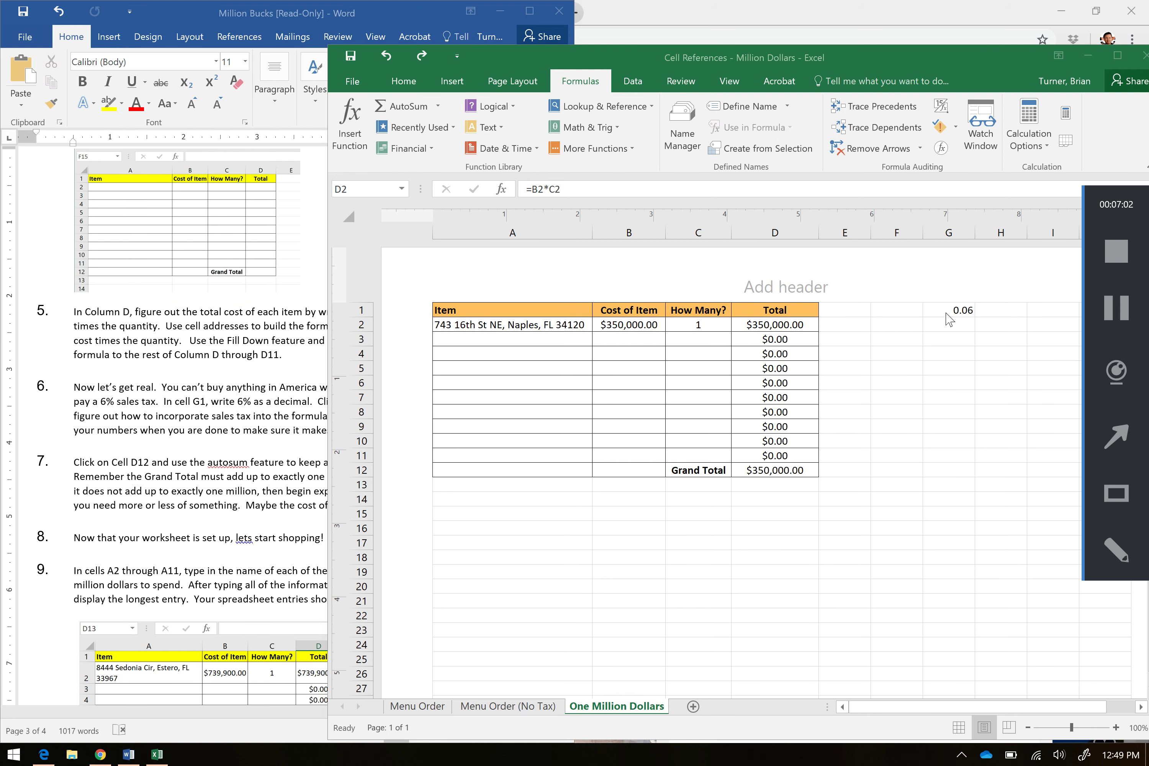
Extend the total formula in D2 to =B2*C2*G1 so it multiplies by the tax rate in G1.
left_click(944, 312)
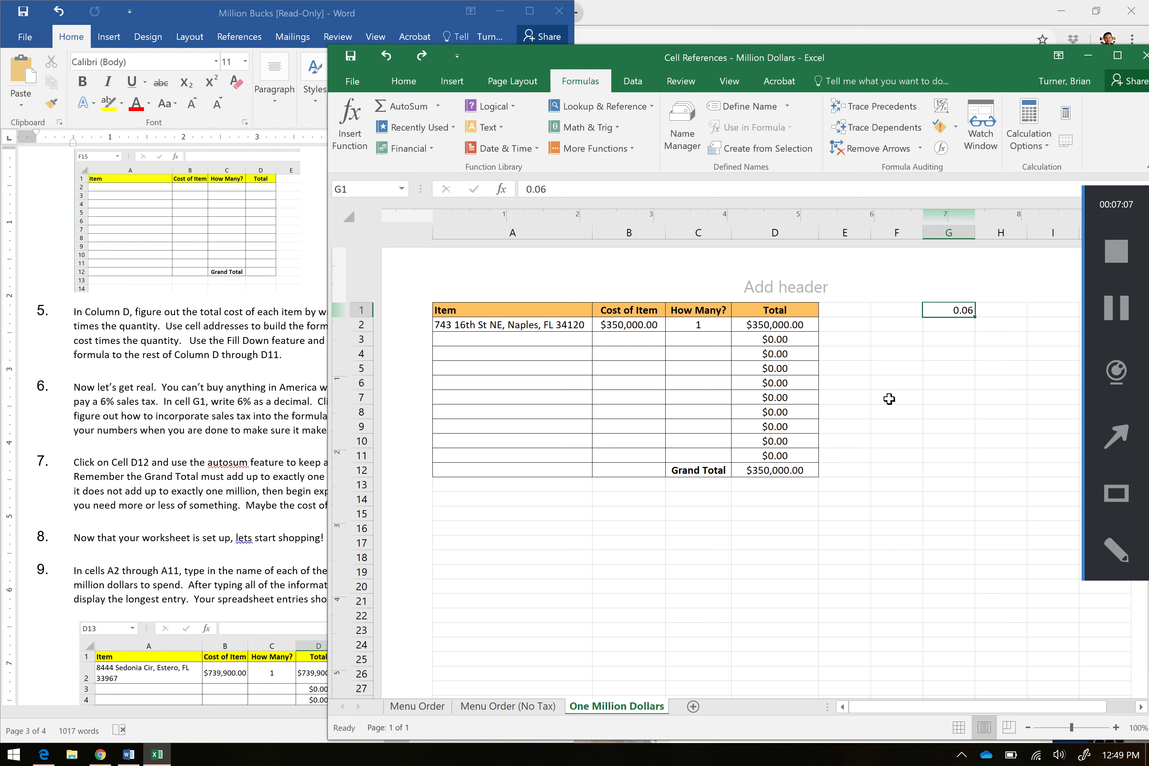
left_click(796, 325)
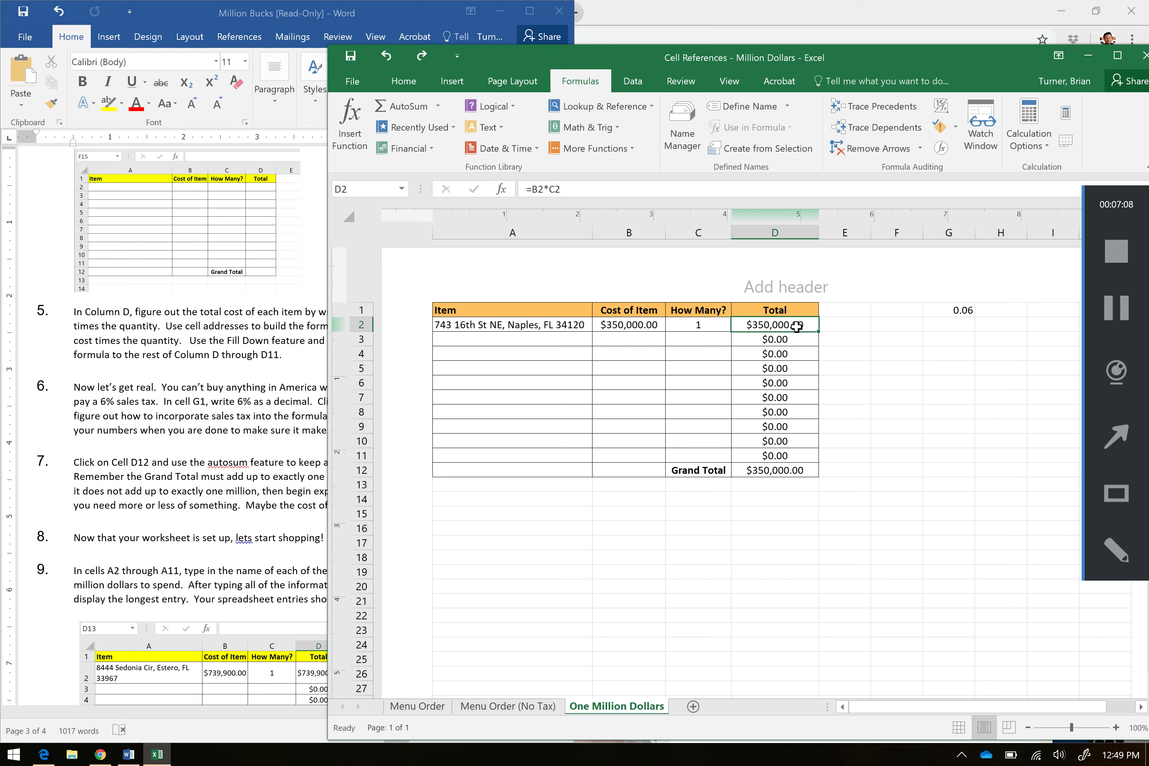
left_click(613, 190)
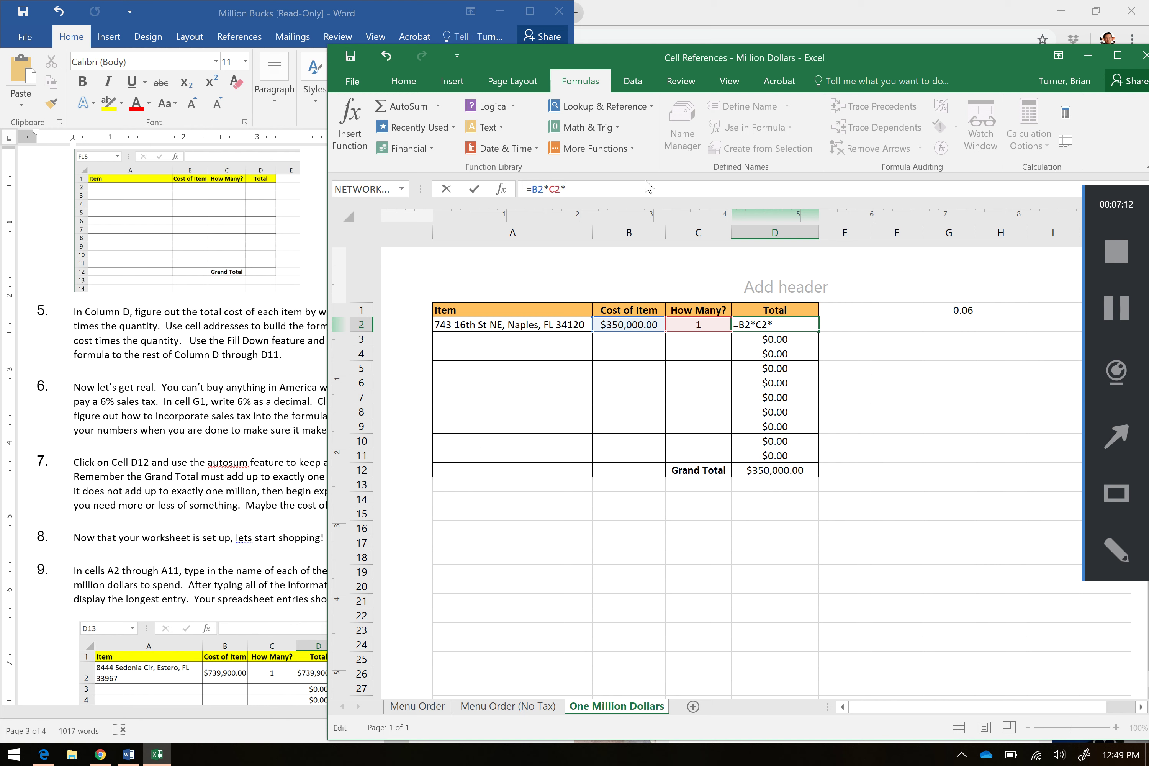
type("G1")
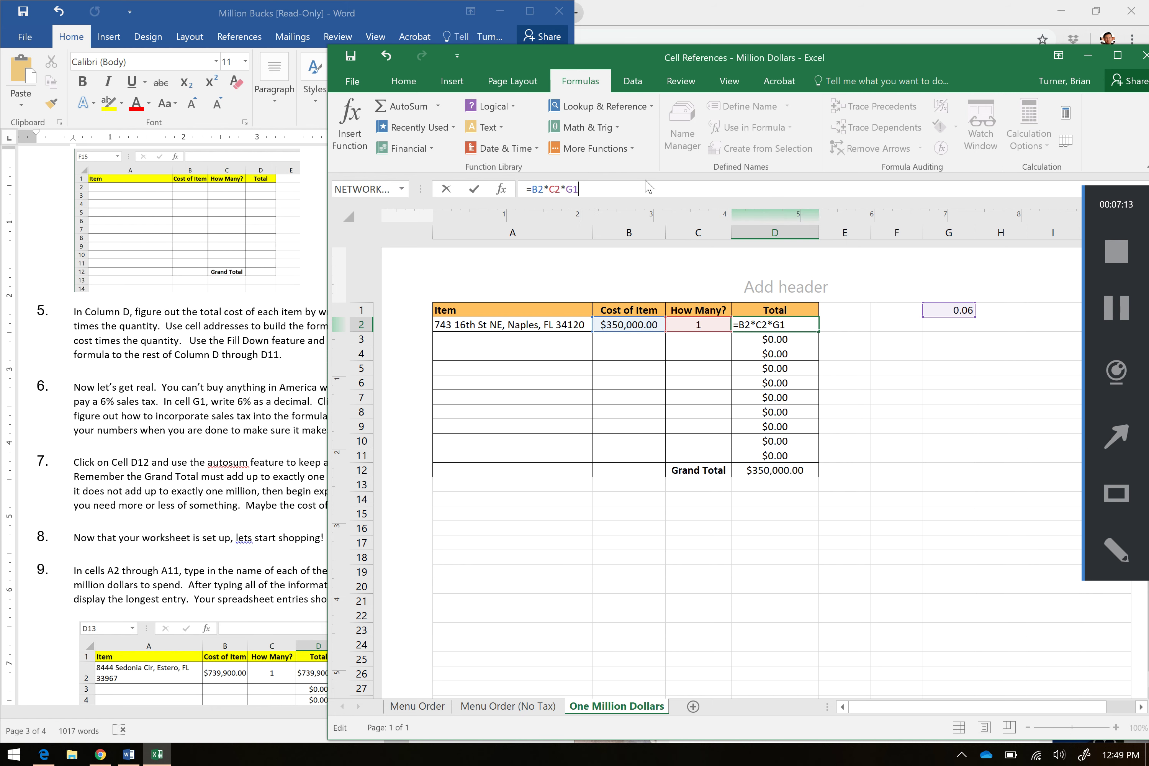
key("Return")
Fill the =B2*C2*G1 formula from D2 down through D11.
left_click(807, 328)
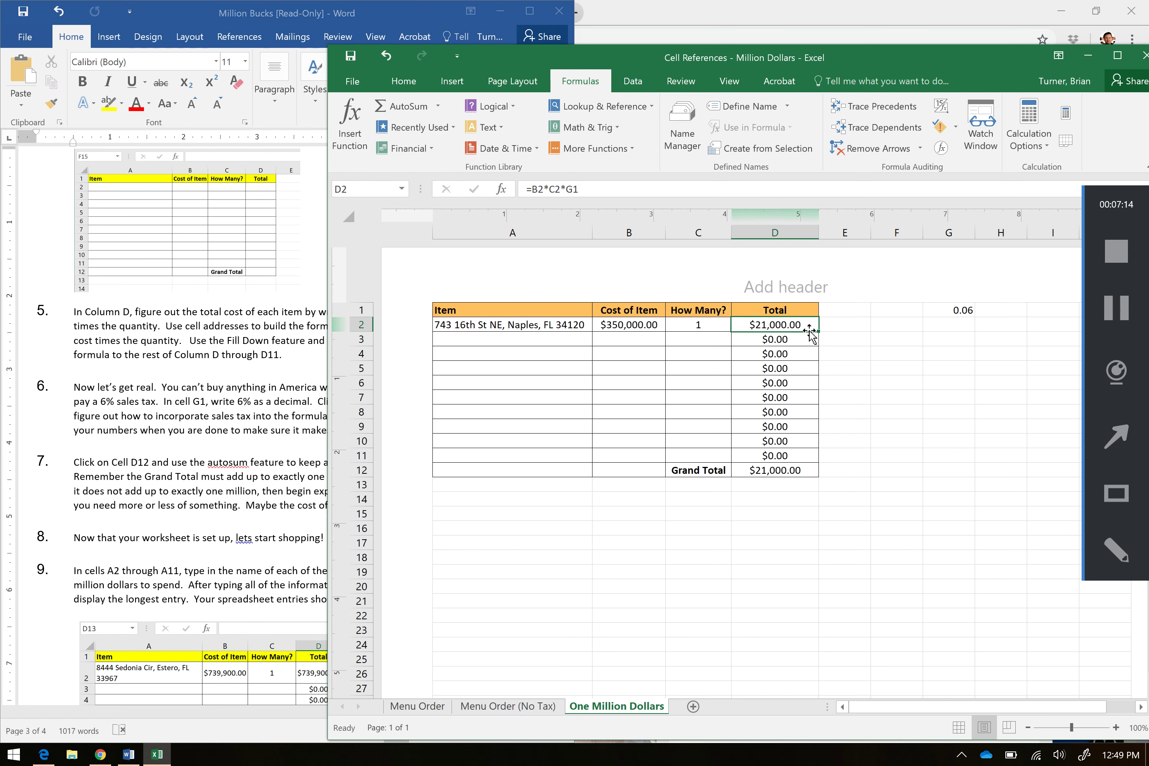
left_click_drag(818, 331, 820, 464)
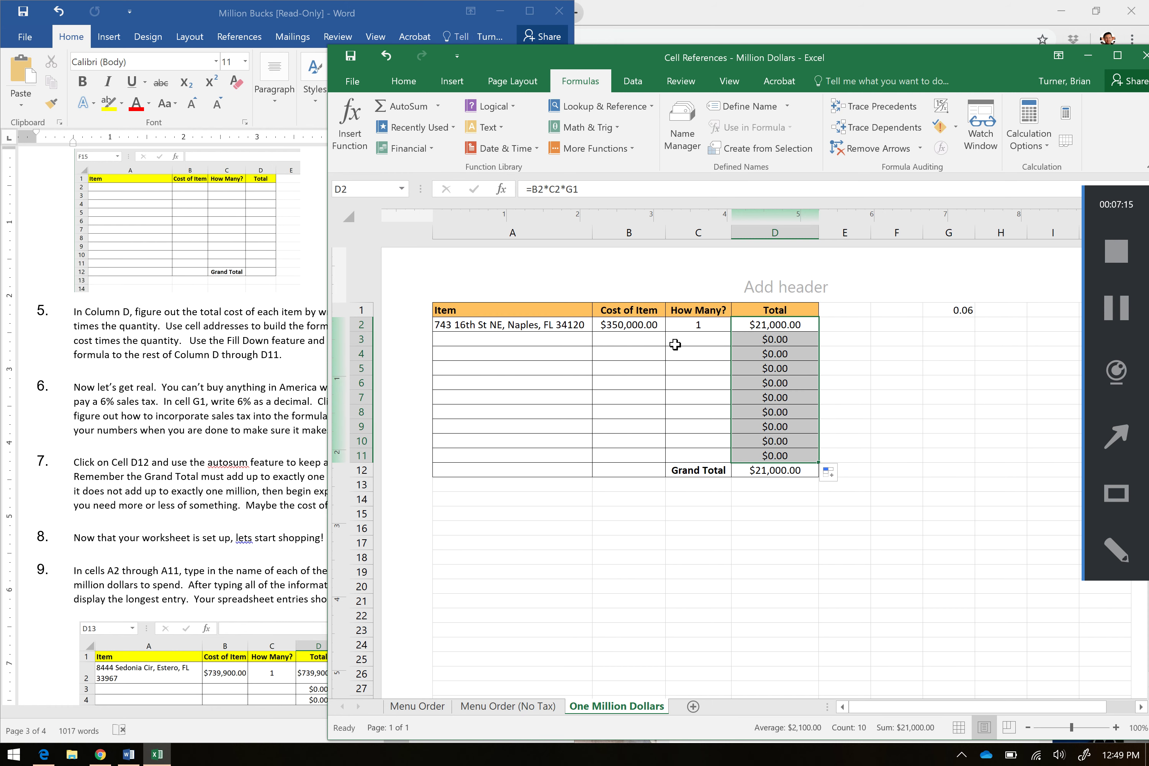
left_click(686, 344)
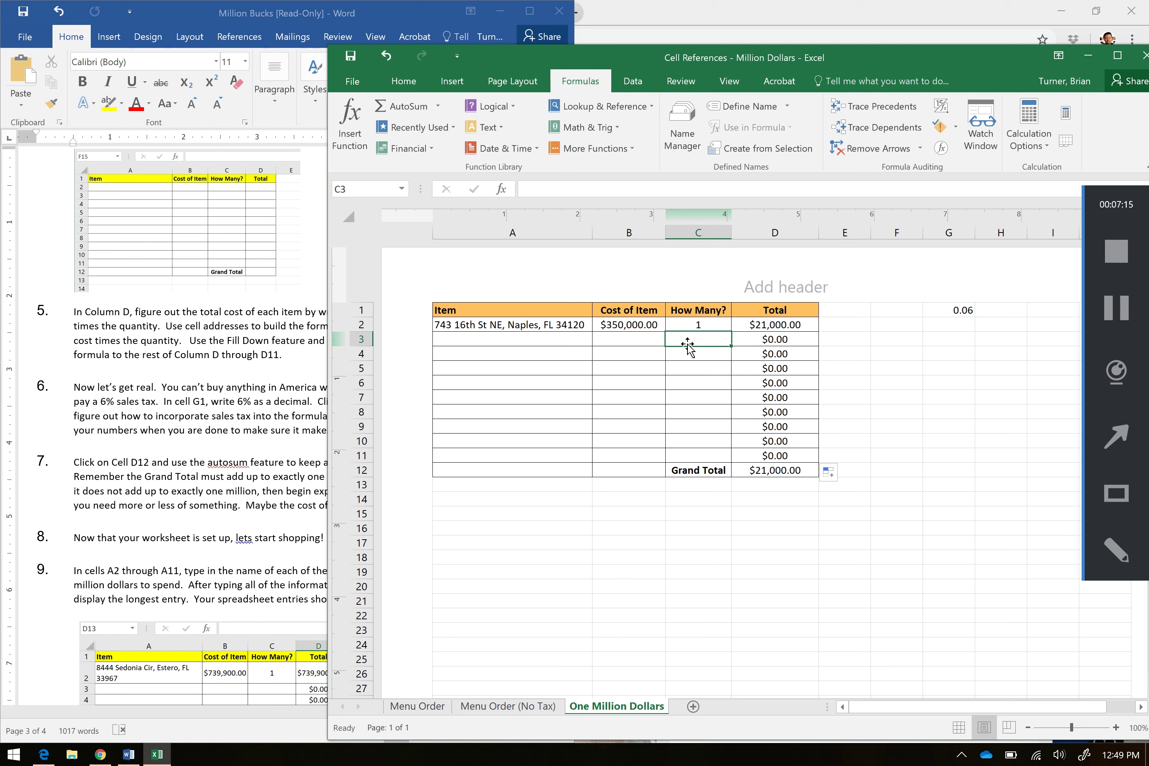
Fill the house price from B2 and the quantity from C2 down through row 8 as test entries.
left_click(646, 327)
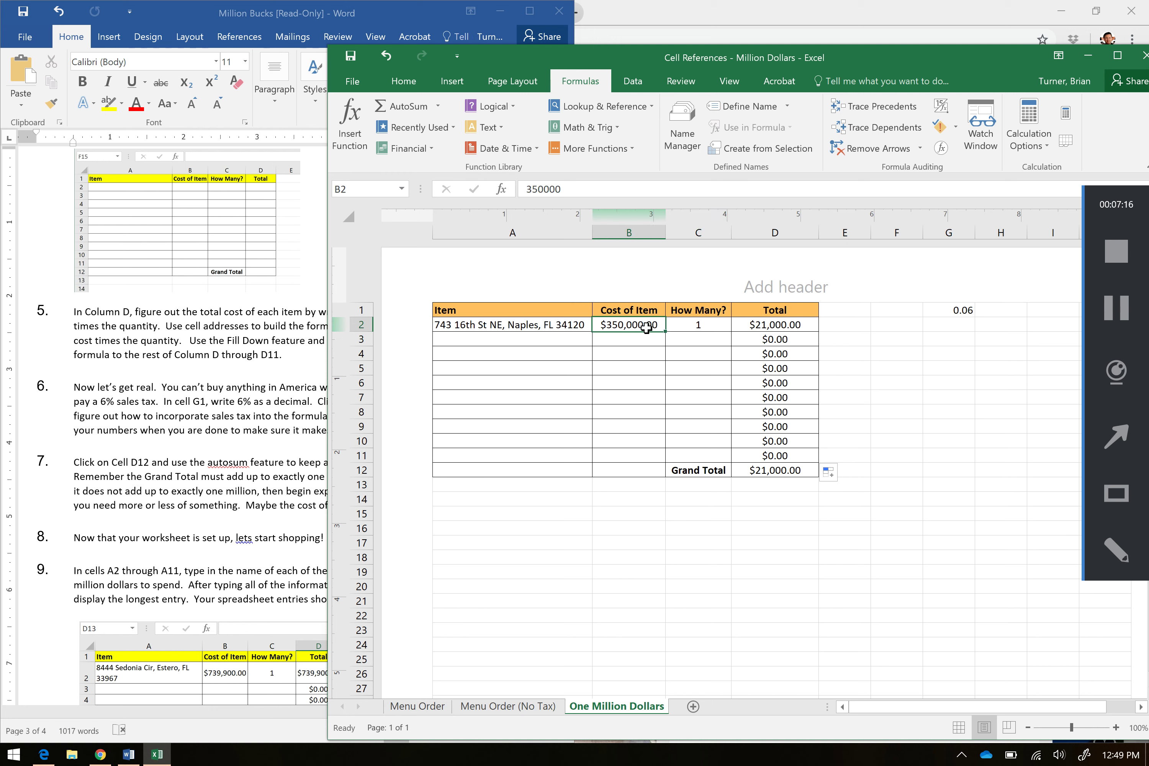
left_click_drag(662, 333, 657, 415)
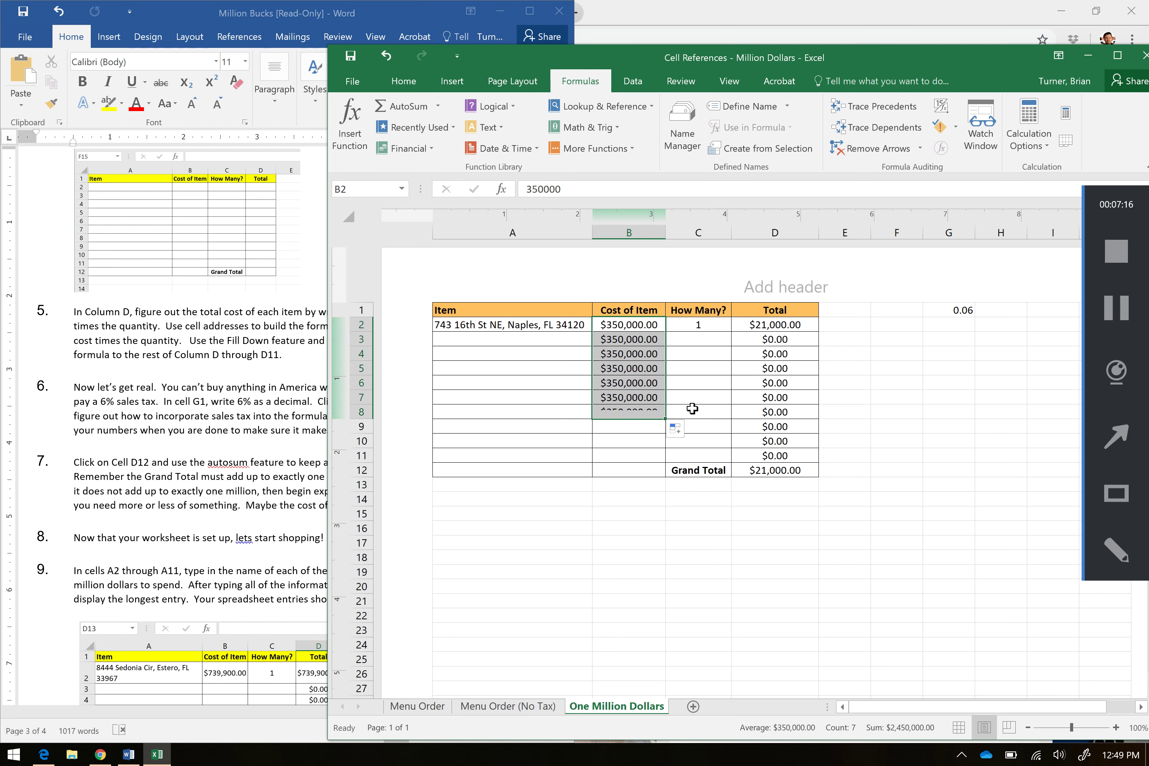
left_click(716, 329)
left_click_drag(730, 331, 716, 421)
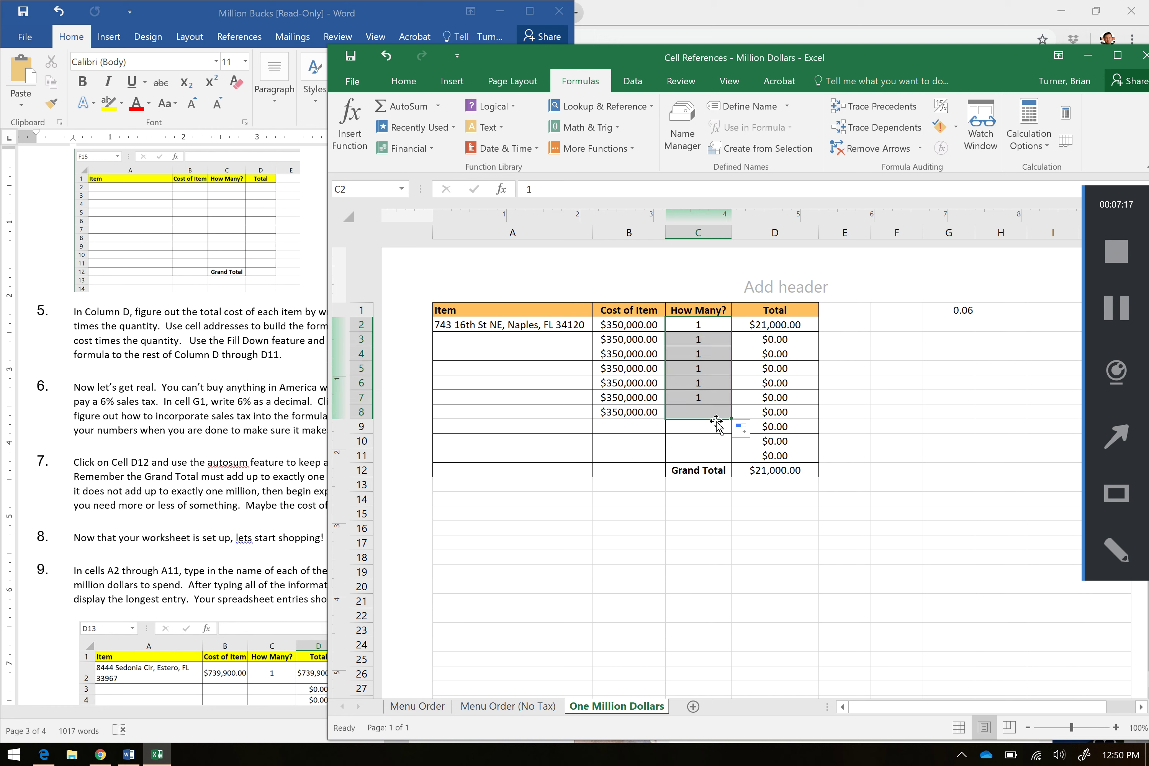
left_click(872, 404)
Inspect the formula in D3 and fill the D2 formula down the Total column again.
left_click(777, 345)
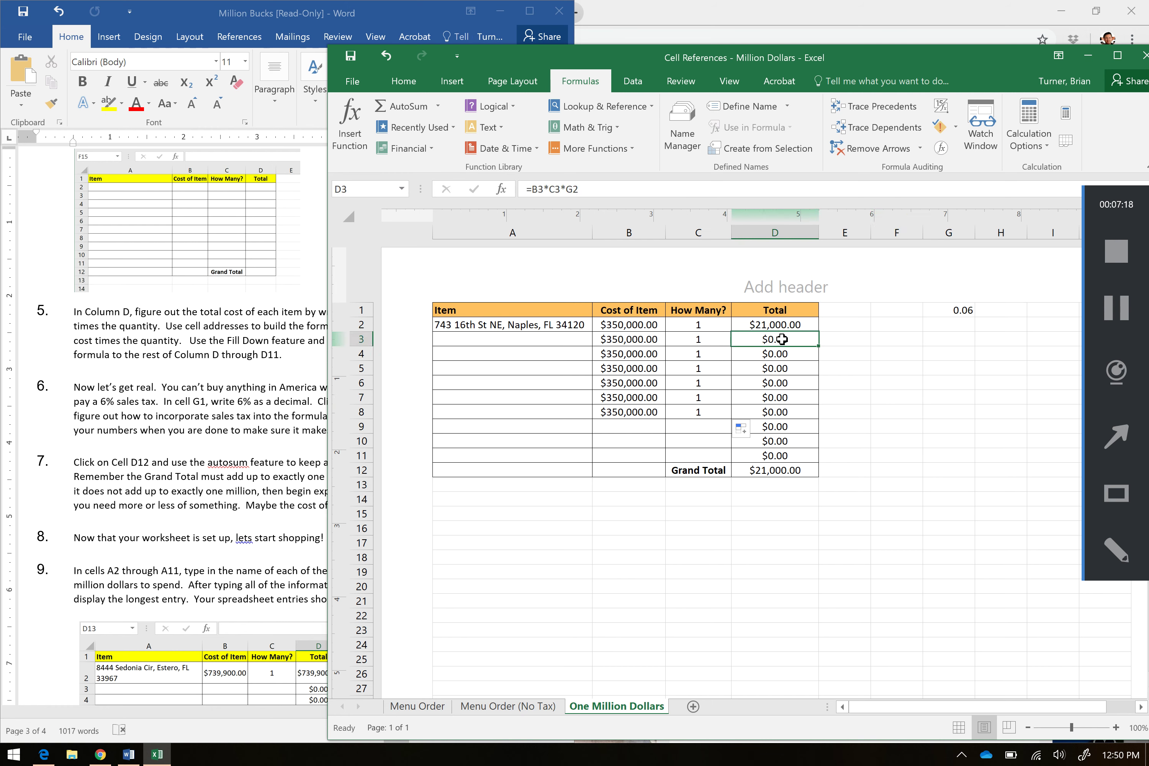
left_click(797, 323)
left_click_drag(821, 333, 809, 417)
left_click(884, 401)
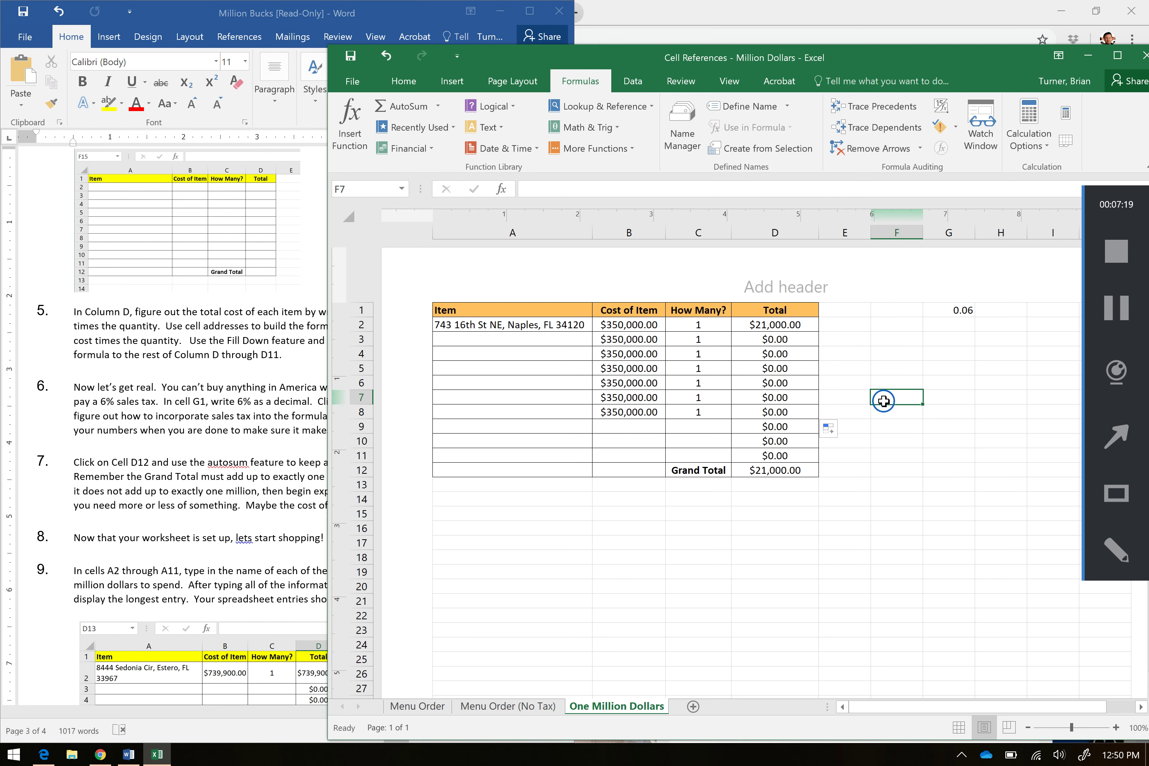
left_click(1113, 322)
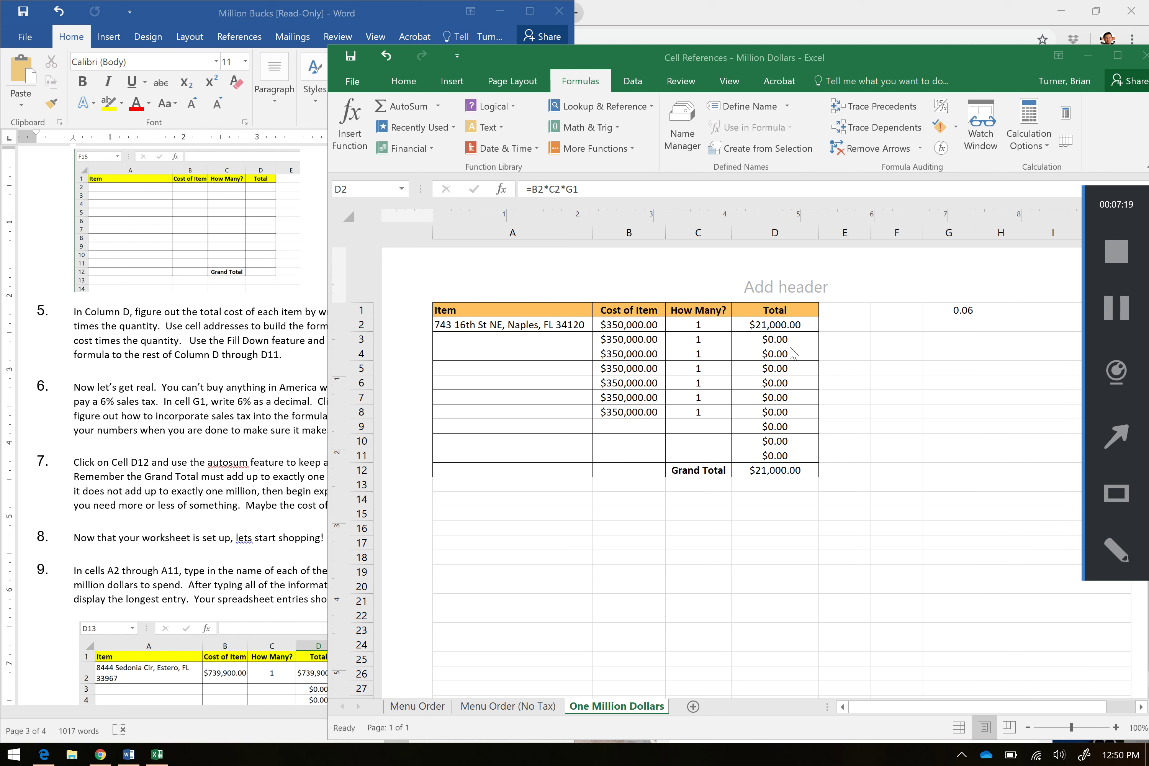
left_click(784, 324)
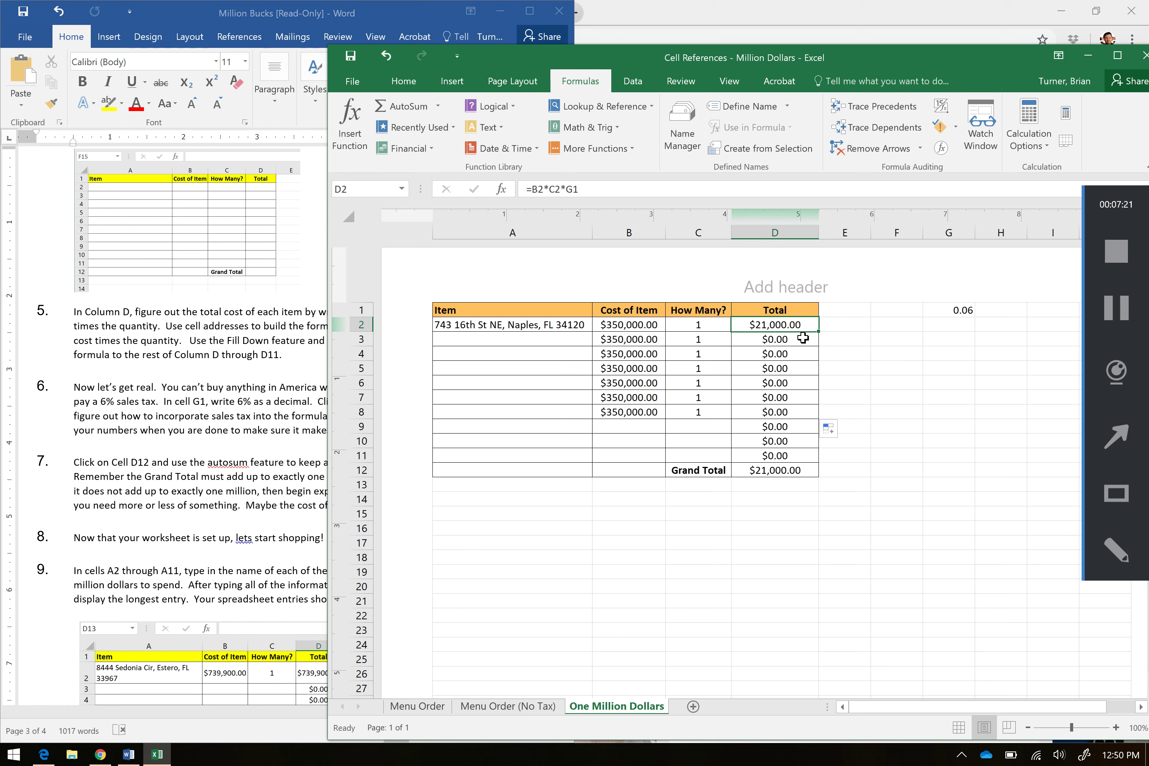
left_click_drag(817, 331, 811, 452)
Inspect the formulas in D3 through D6 against D2, and check cell G2, to see how the tax reference shifts.
left_click(790, 341)
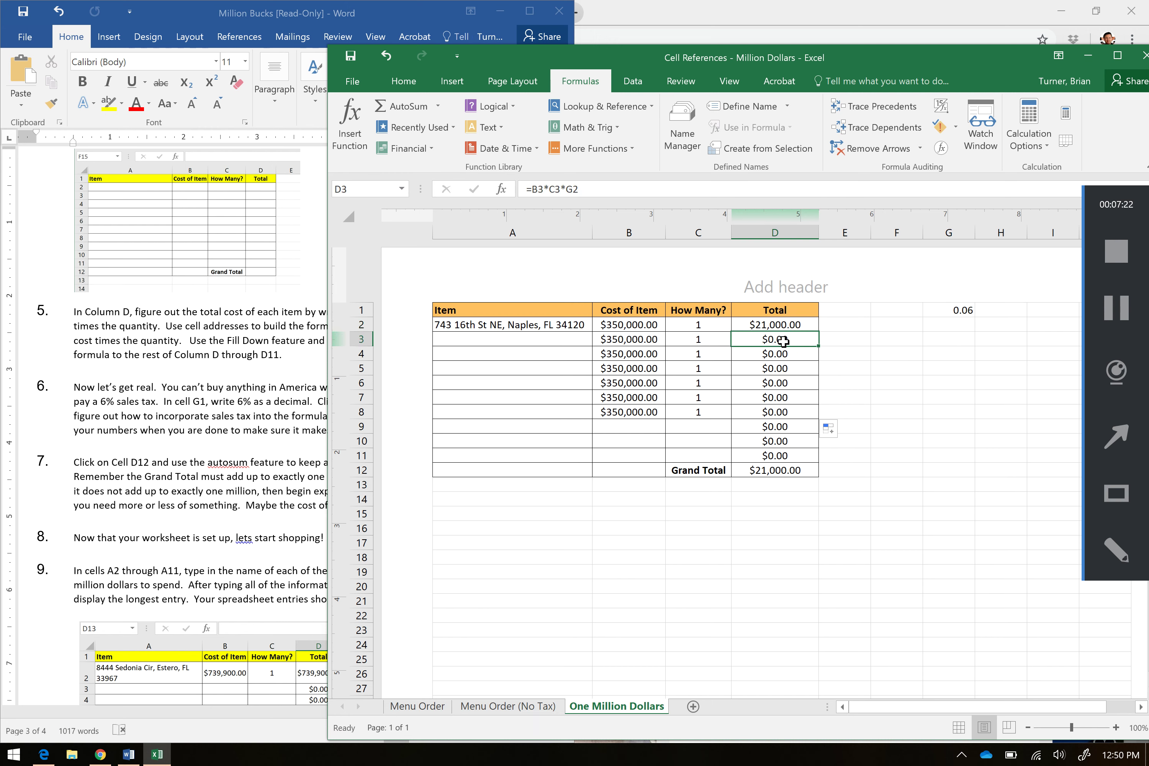
left_click(945, 326)
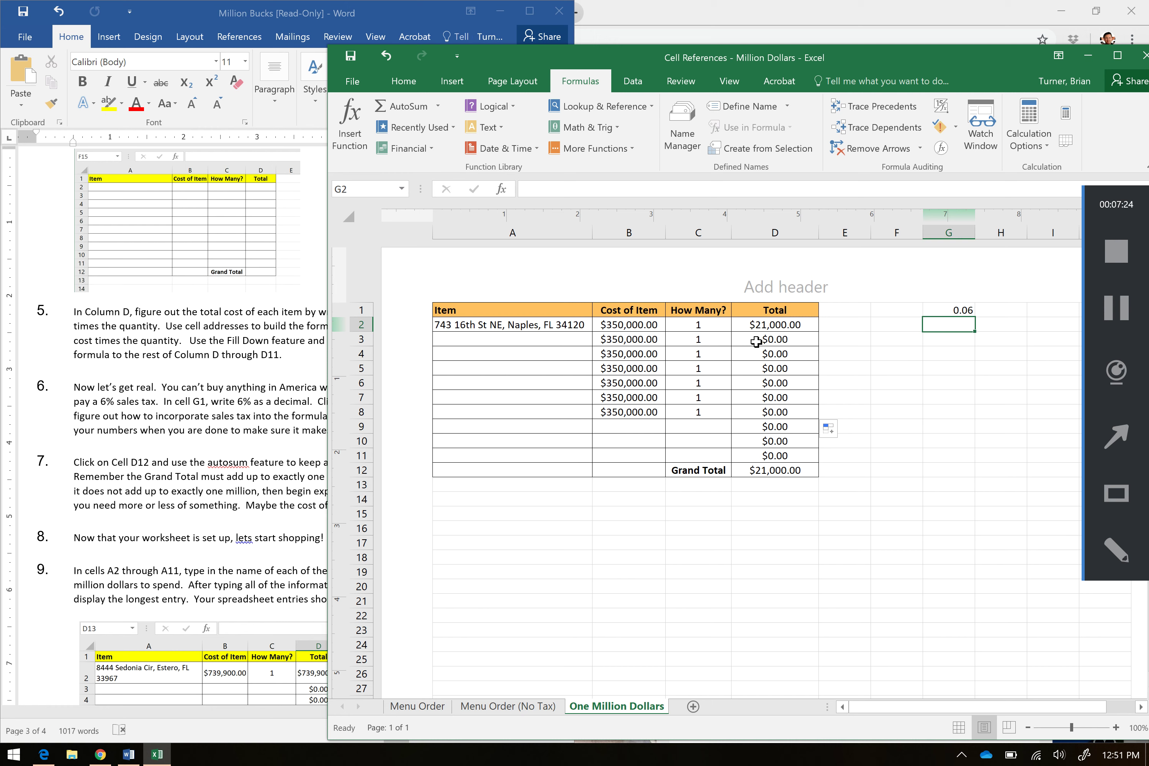
left_click(799, 354)
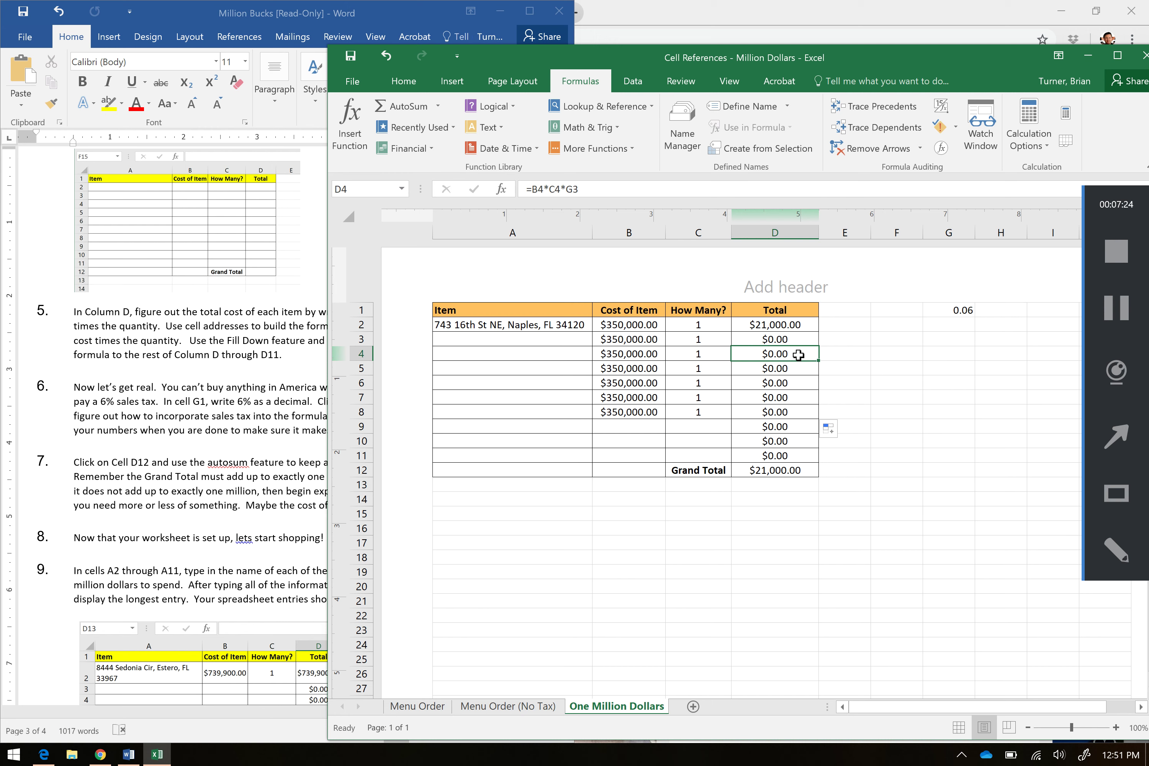
left_click(798, 367)
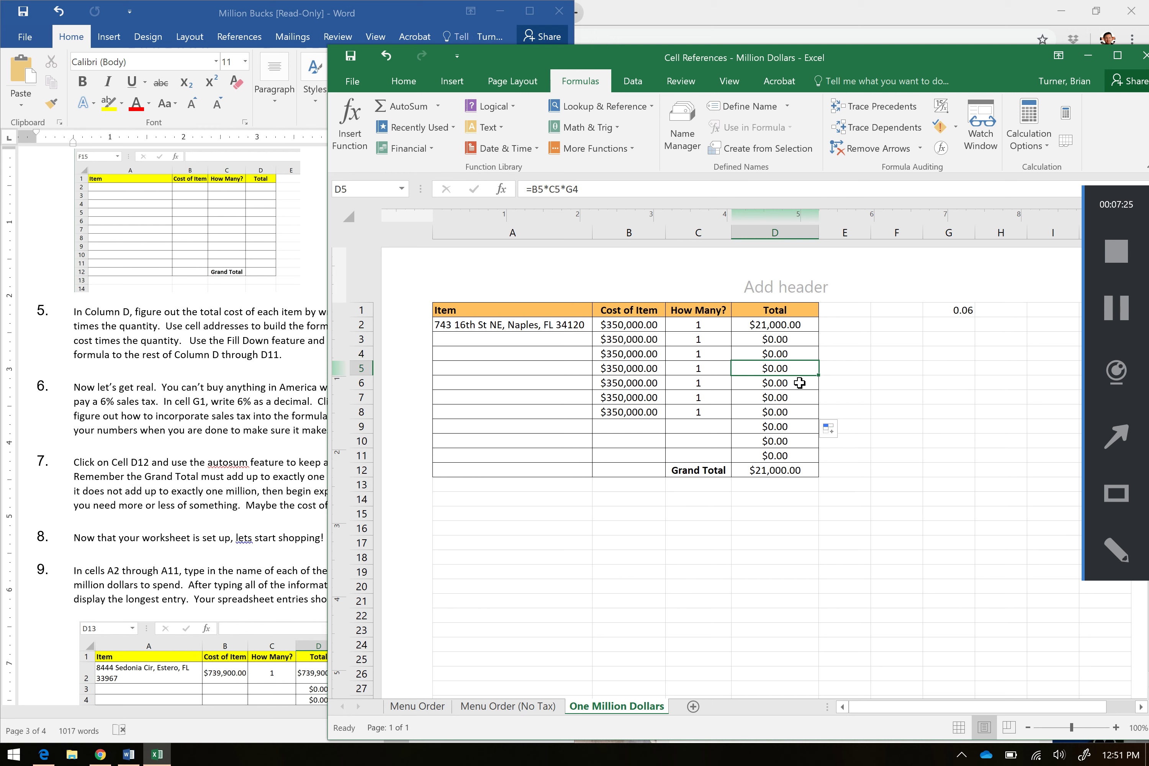
left_click(798, 381)
left_click(807, 324)
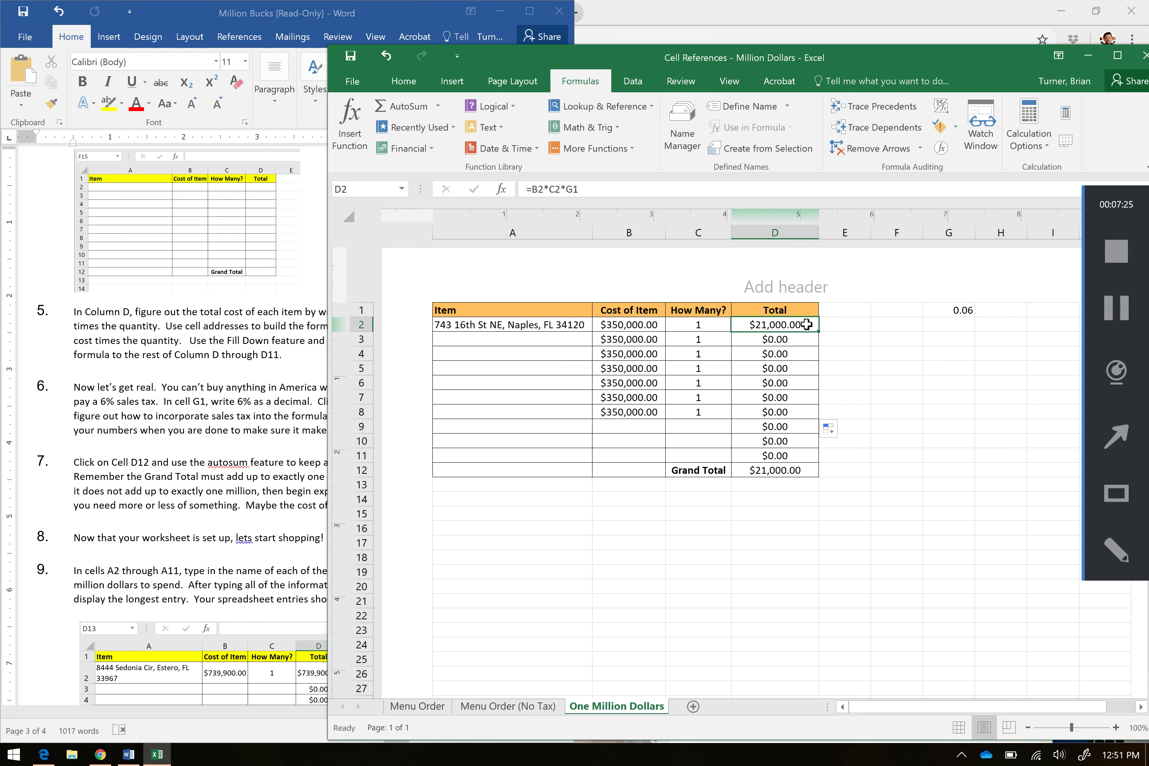
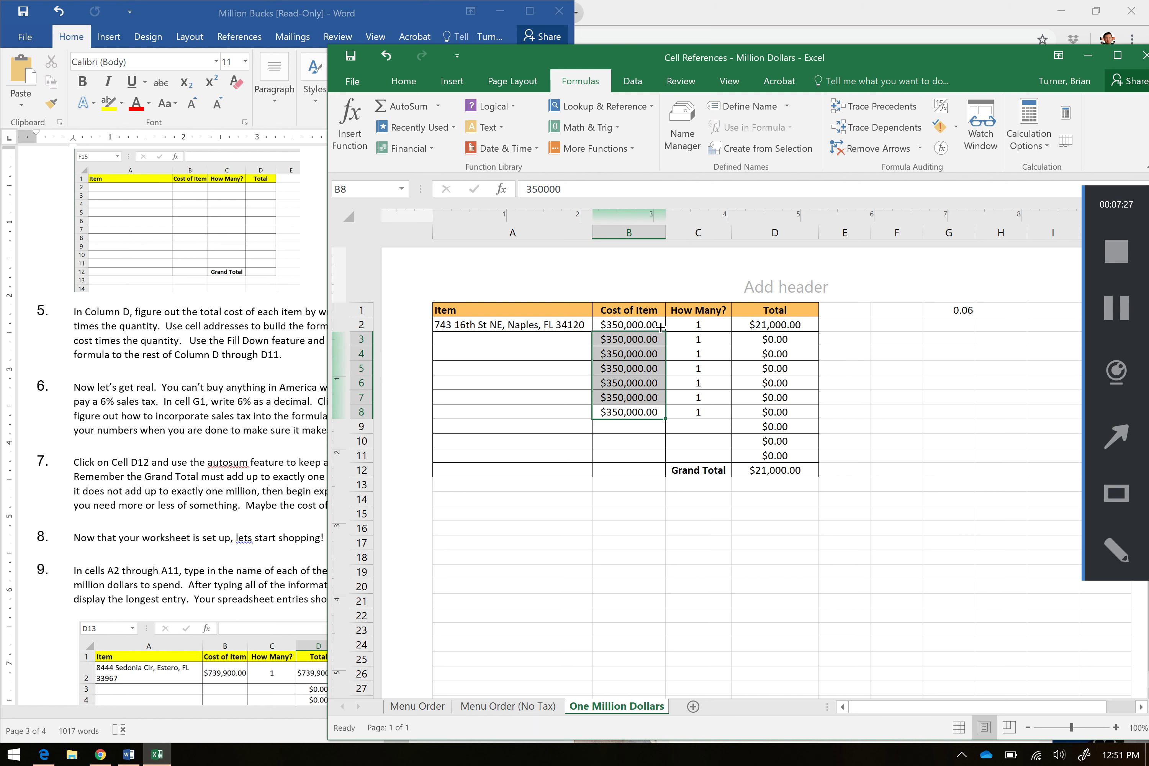
Undo the repeated fills and the test prices and quantities in rows 3 to 8.
left_click(648, 424)
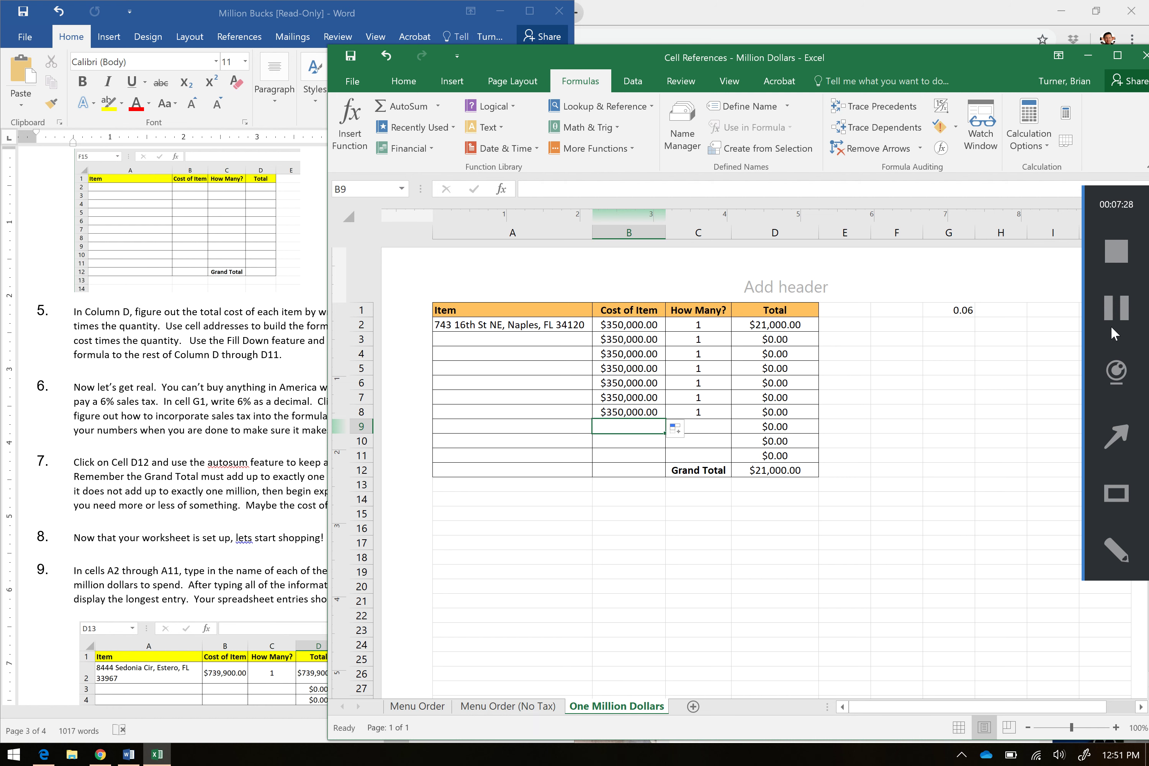
left_click(386, 55)
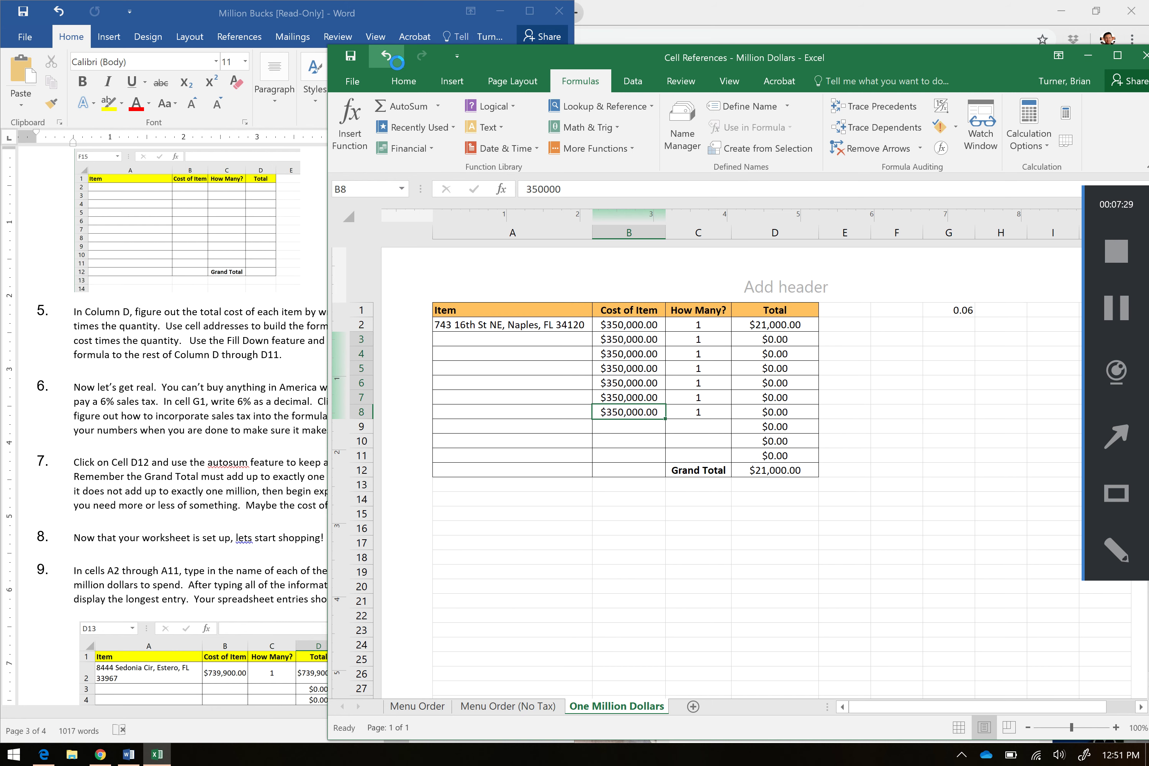
left_click(386, 56)
left_click(386, 56)
left_click(393, 60)
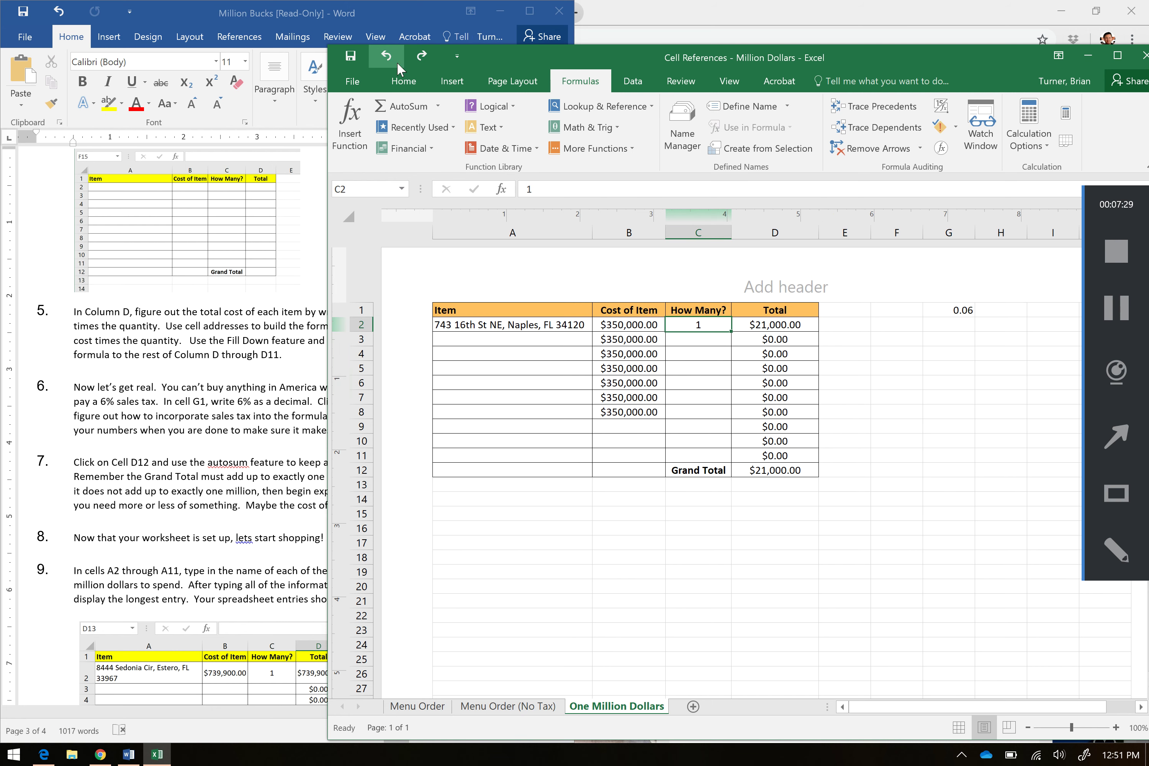
left_click(393, 60)
left_click(397, 66)
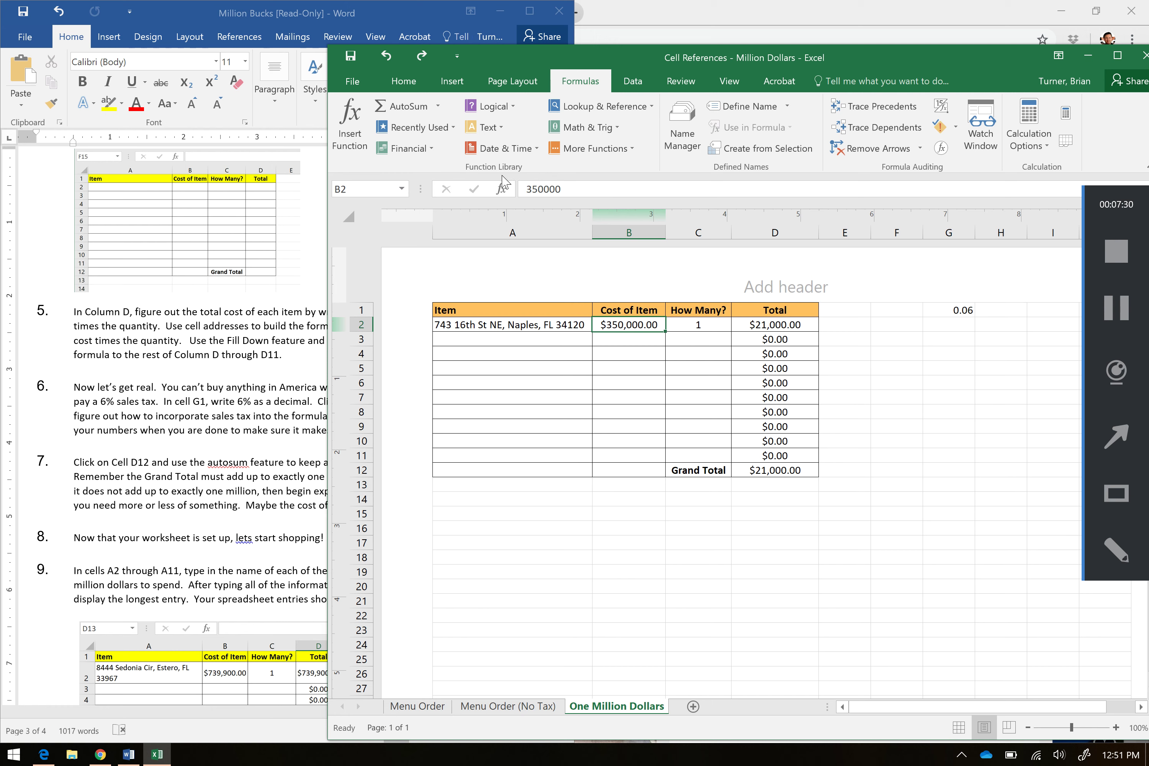
left_click(394, 64)
left_click(393, 64)
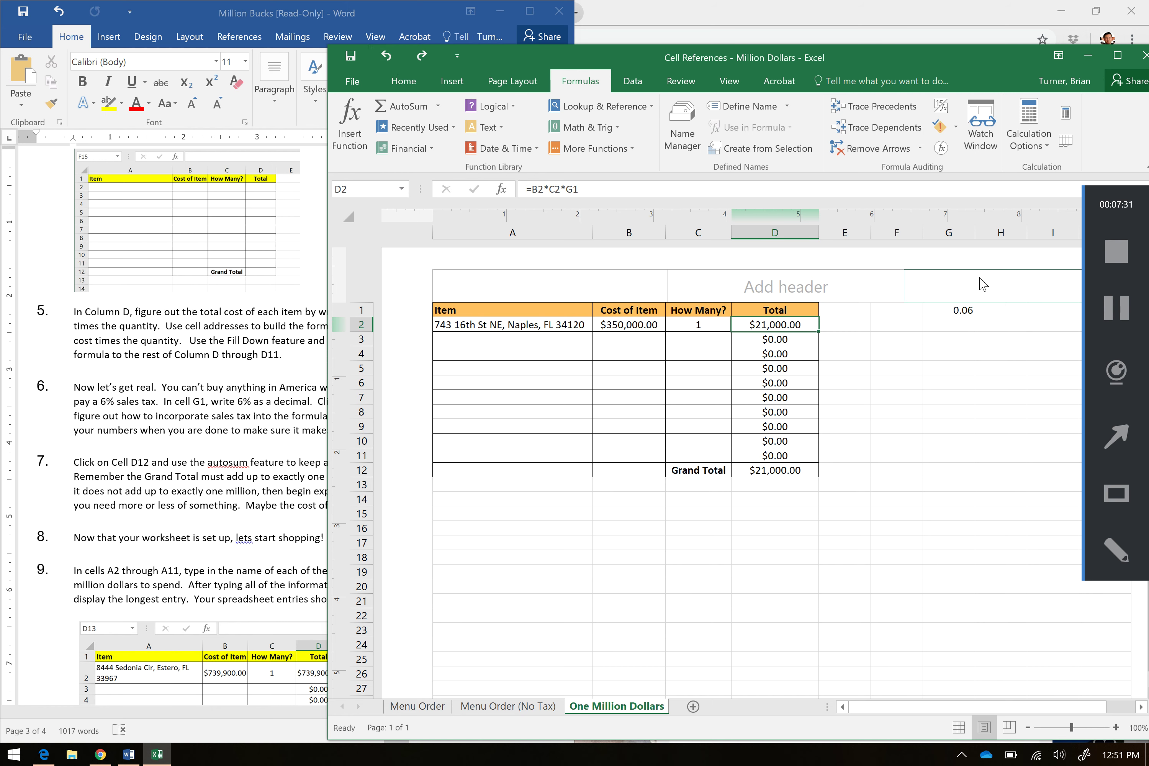
Check the house price in B2 and the tax rate in G1 used by the D2 formula.
left_click(637, 326)
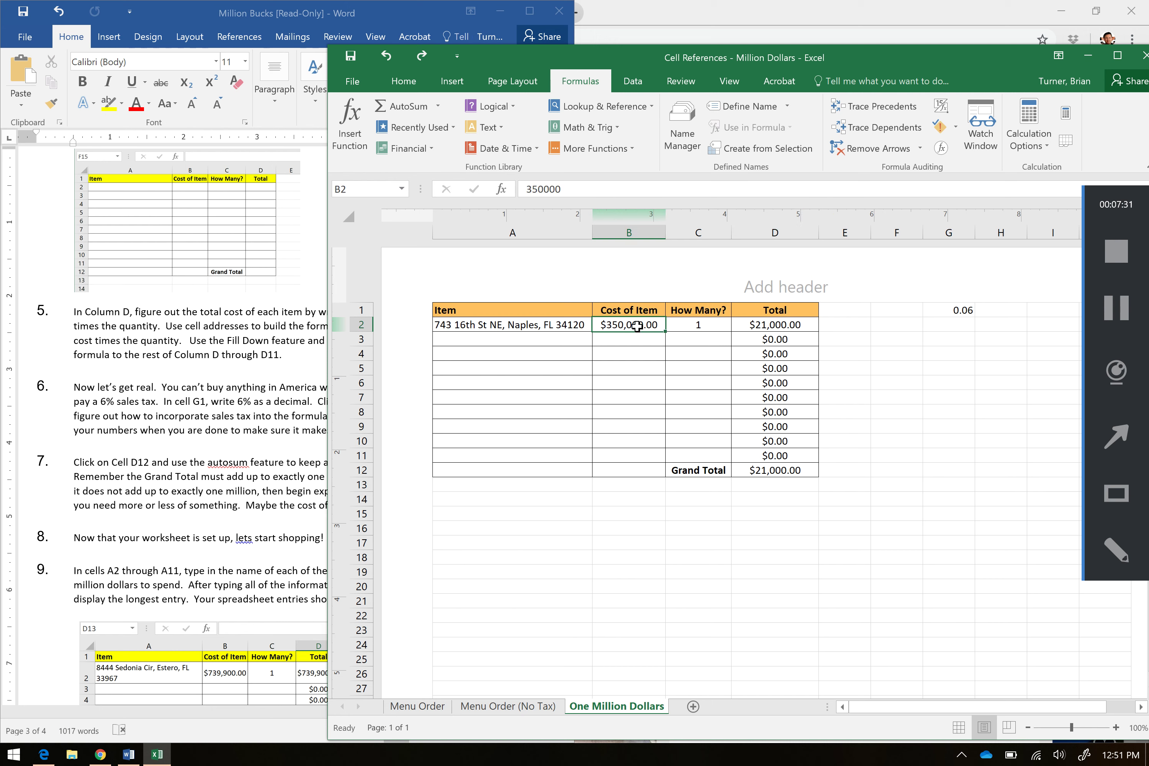
left_click(959, 308)
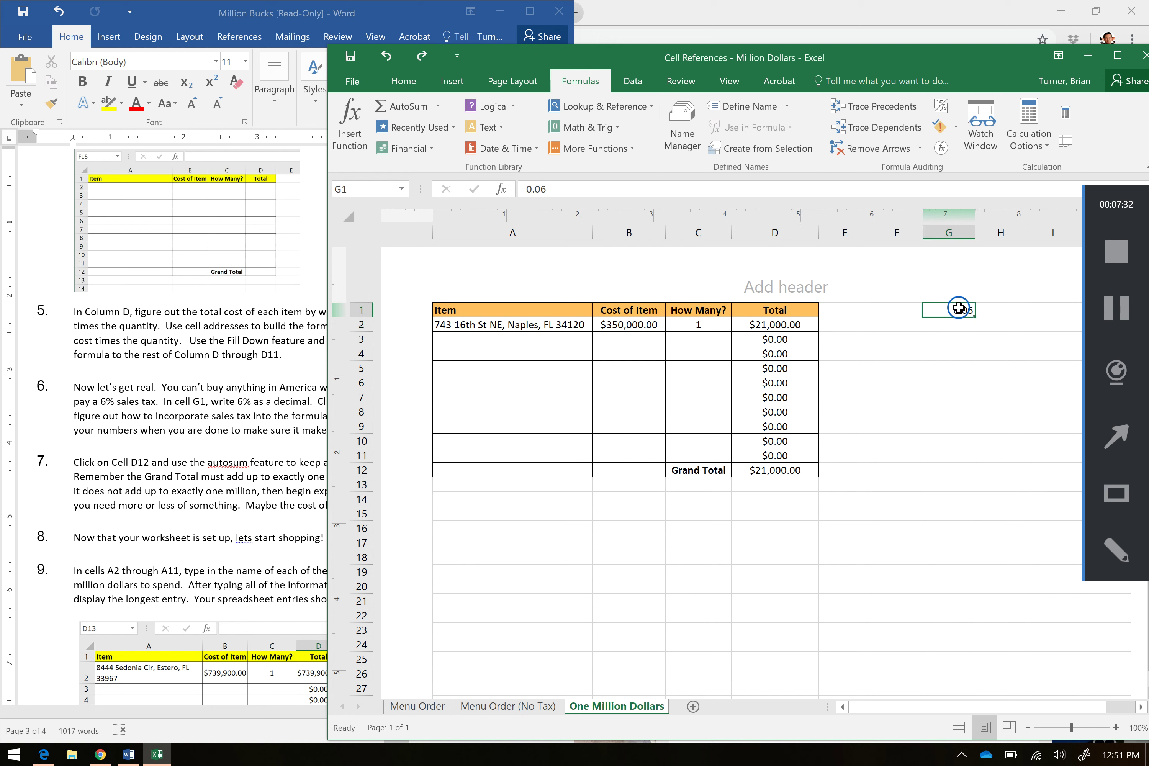
Inspect the line-total formula in D2 against the sales tax rate in G1.
left_click(816, 324)
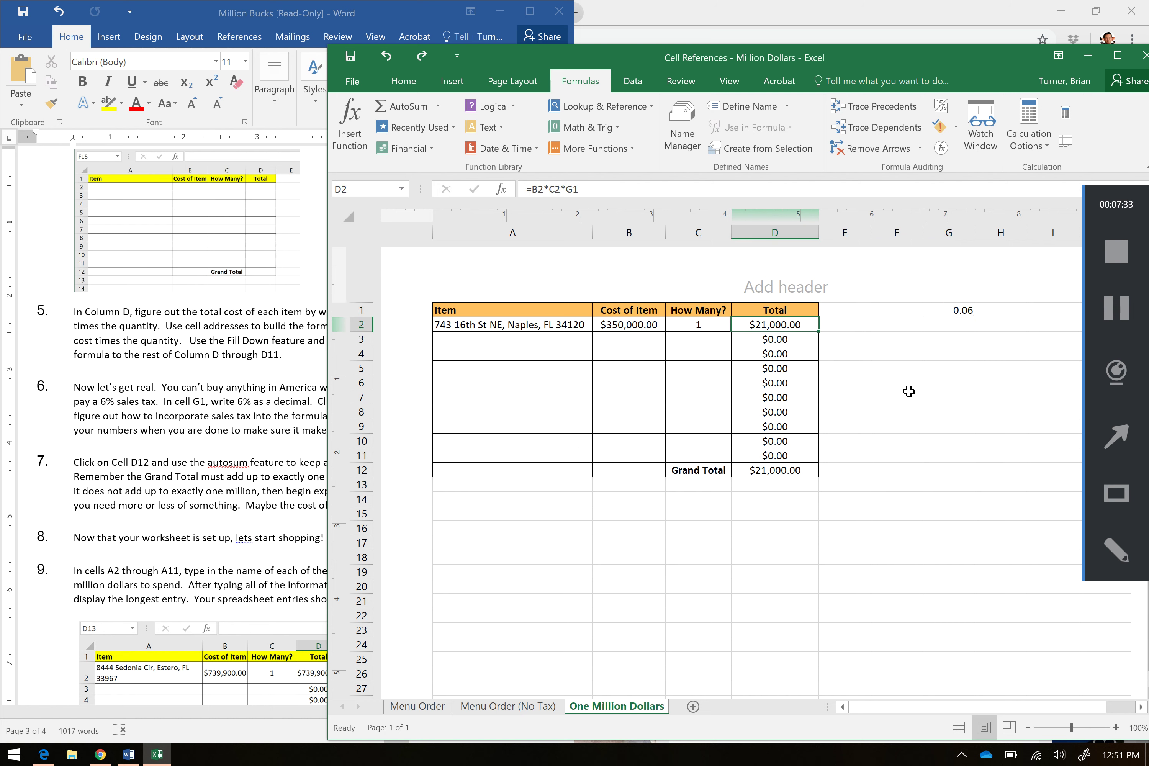
left_click(1115, 310)
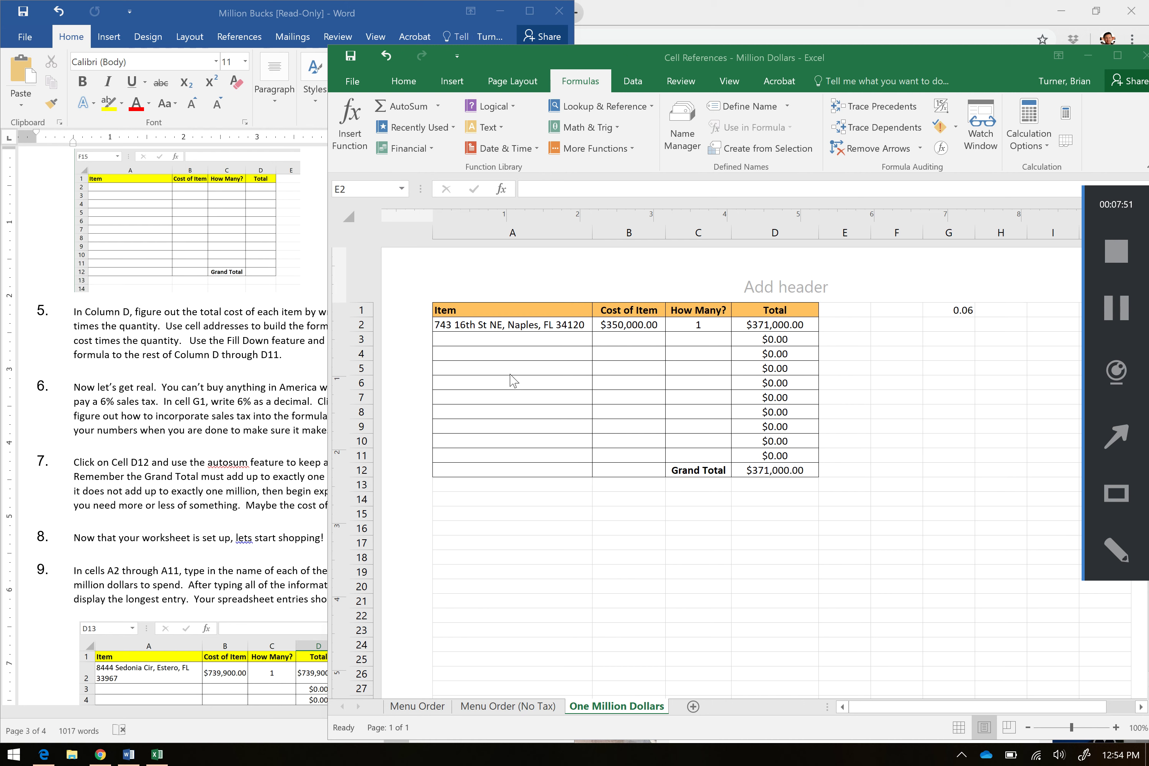
Turn on text wrapping for the whole Item column (column A).
left_click(522, 327)
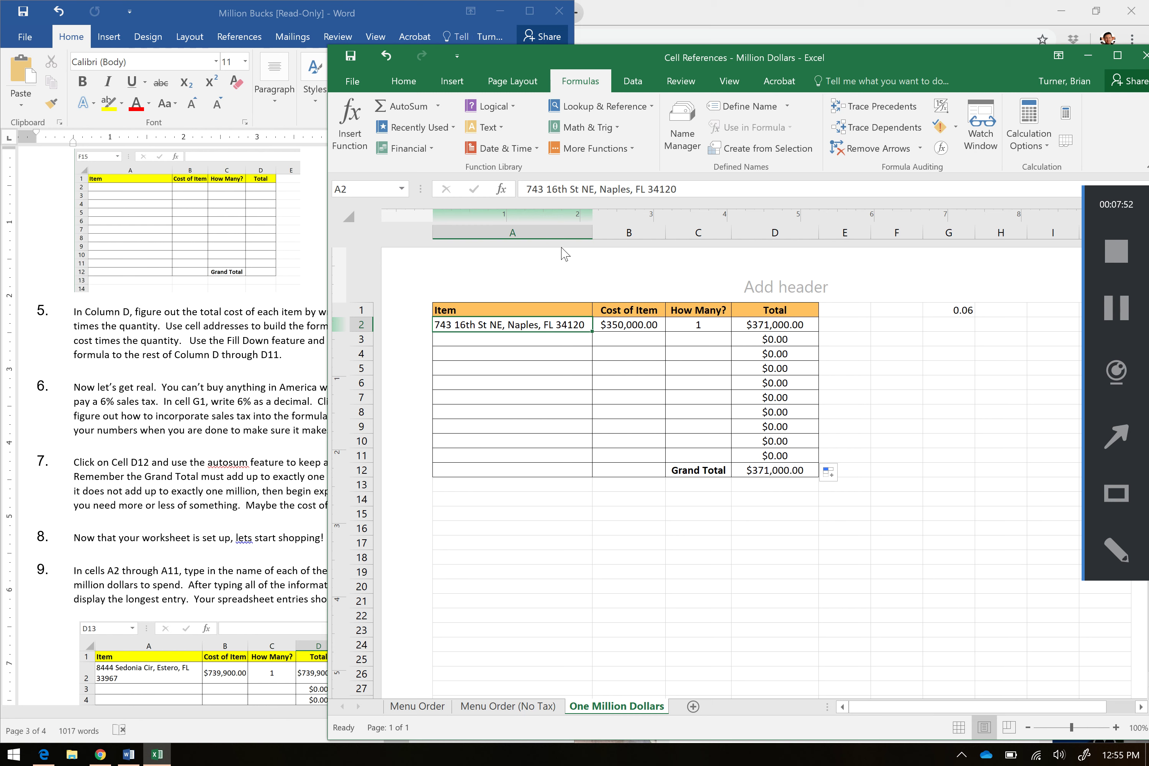
left_click(557, 232)
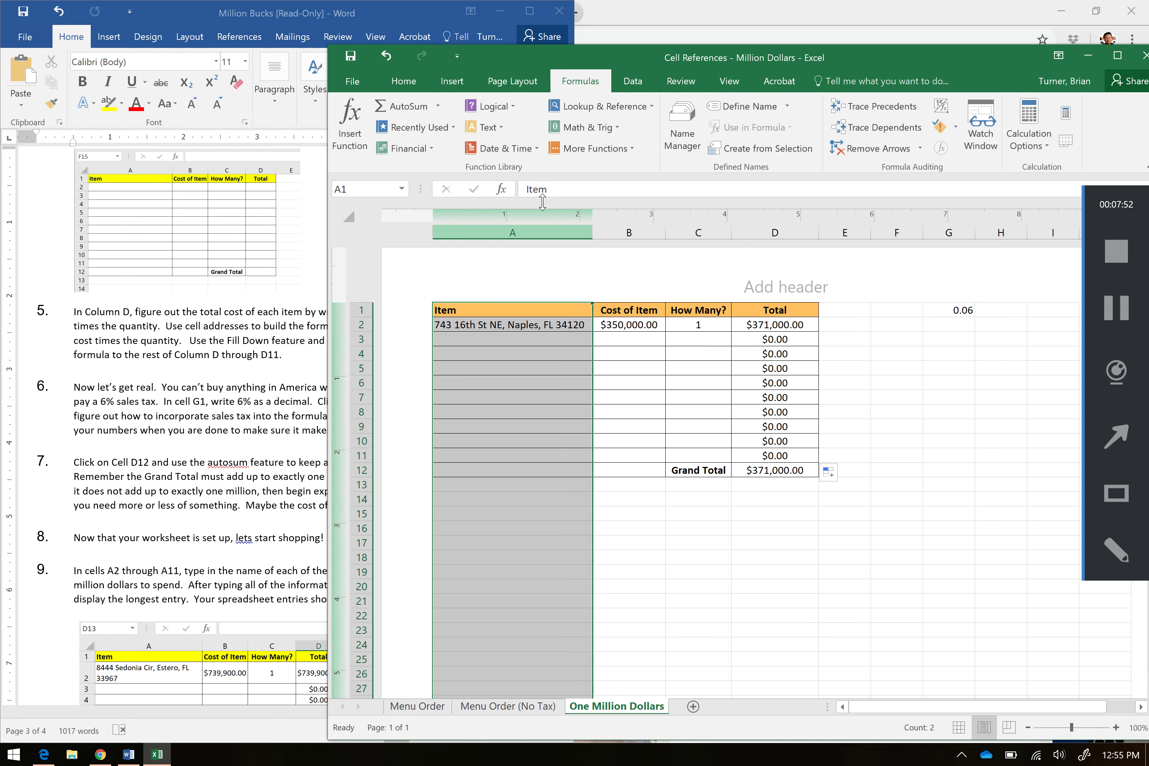
left_click(406, 82)
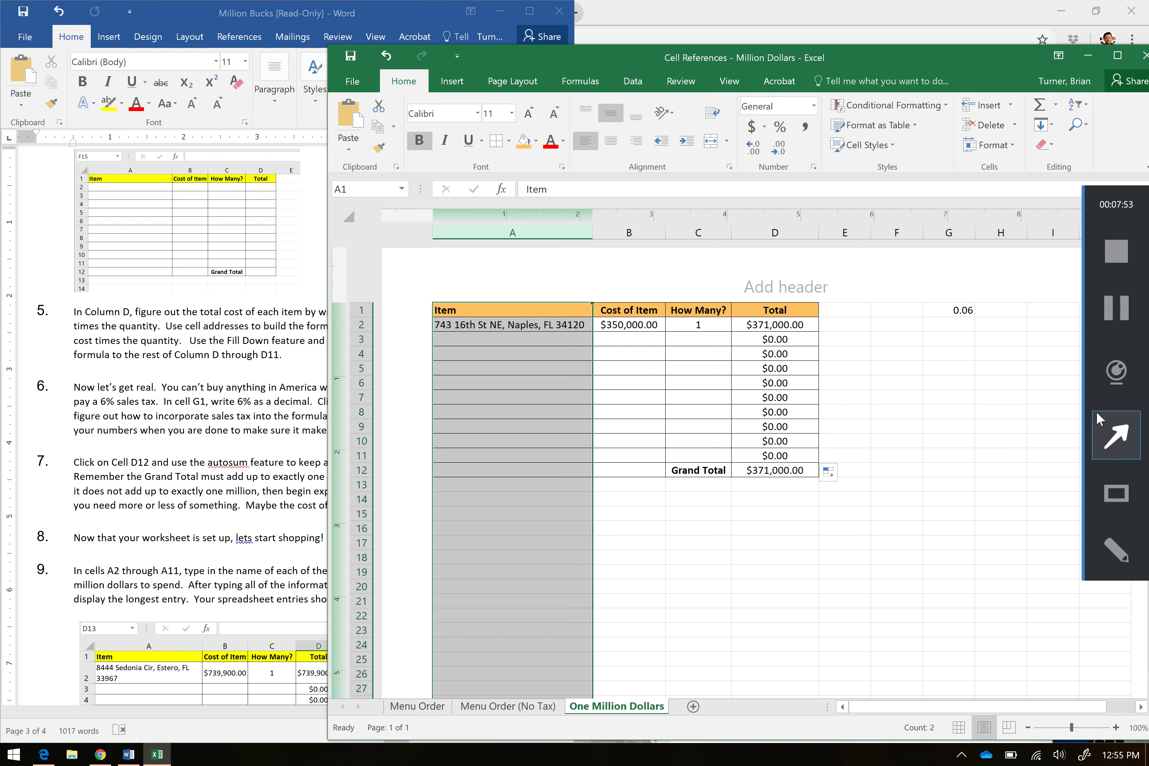
left_click(1117, 308)
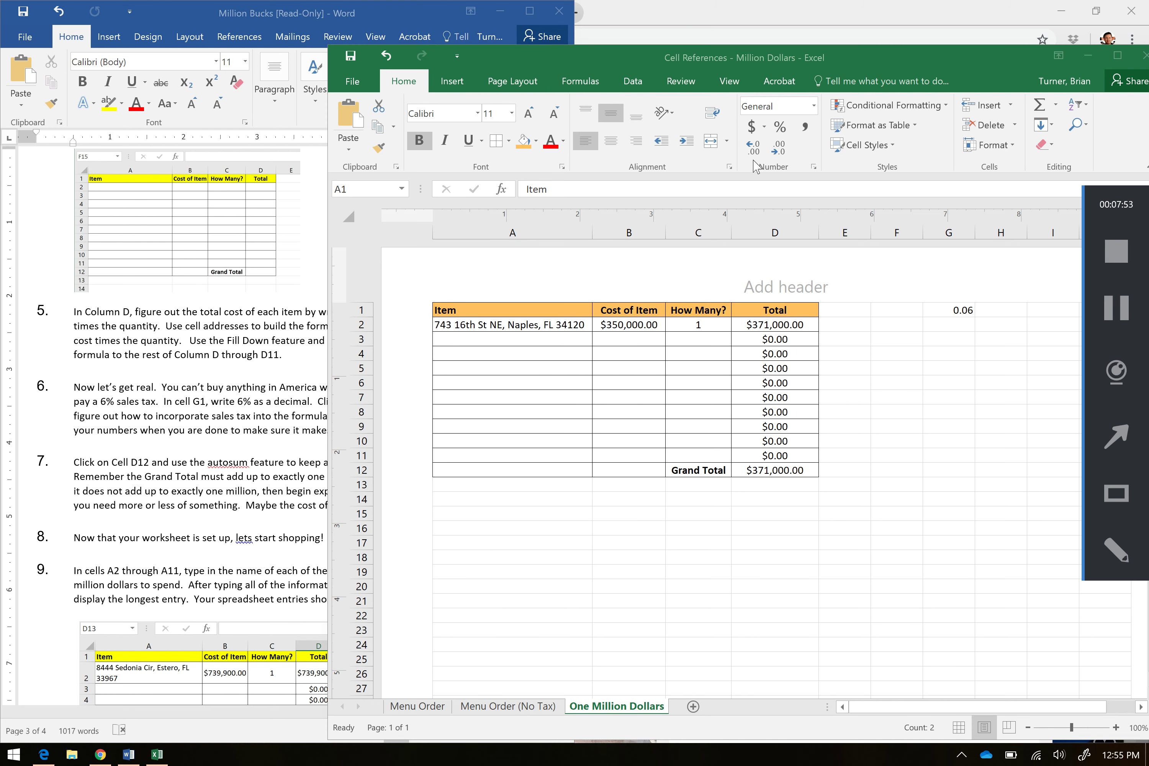
left_click(532, 232)
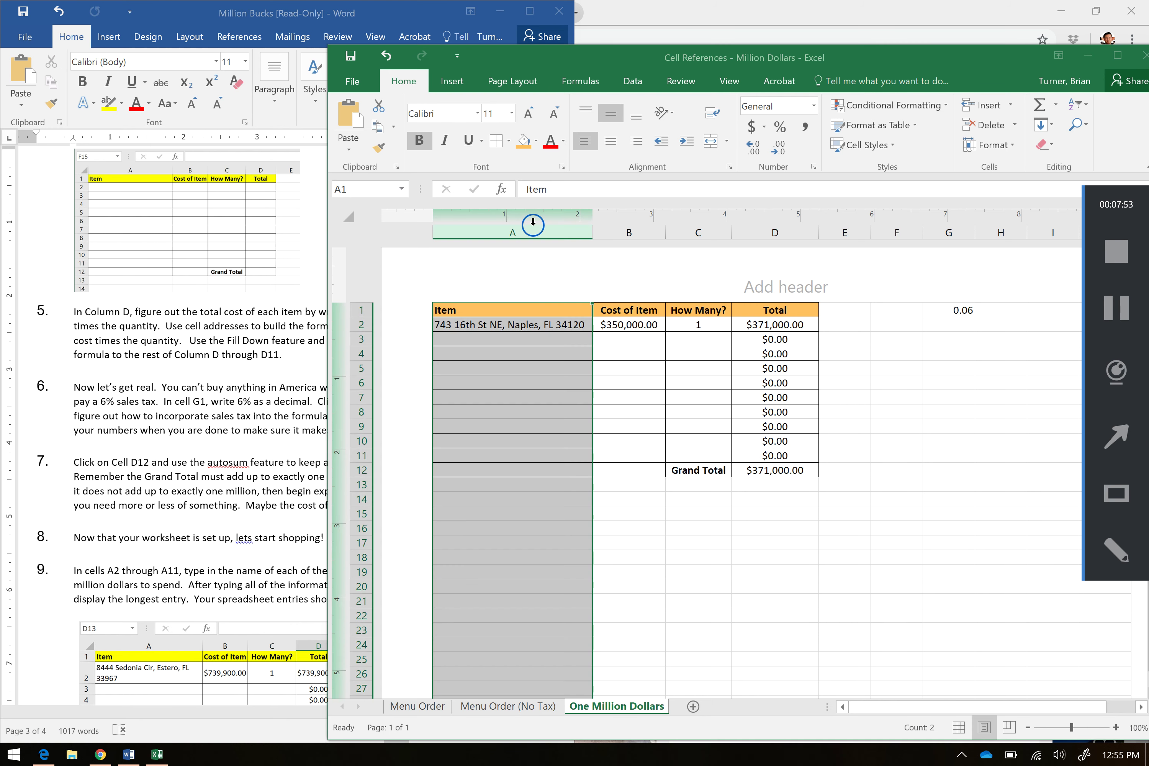
left_click(712, 114)
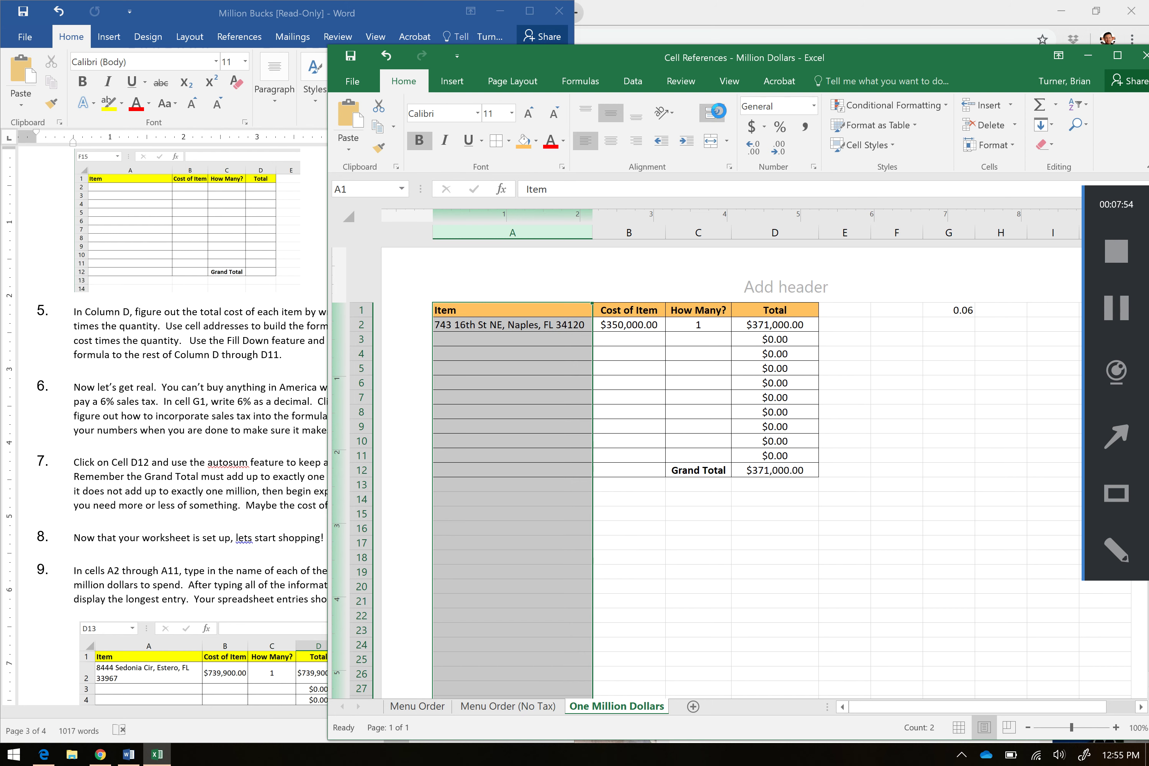
Narrow column A and make row 2 taller so the wrapped house address fits on two lines.
left_click_drag(594, 232, 564, 232)
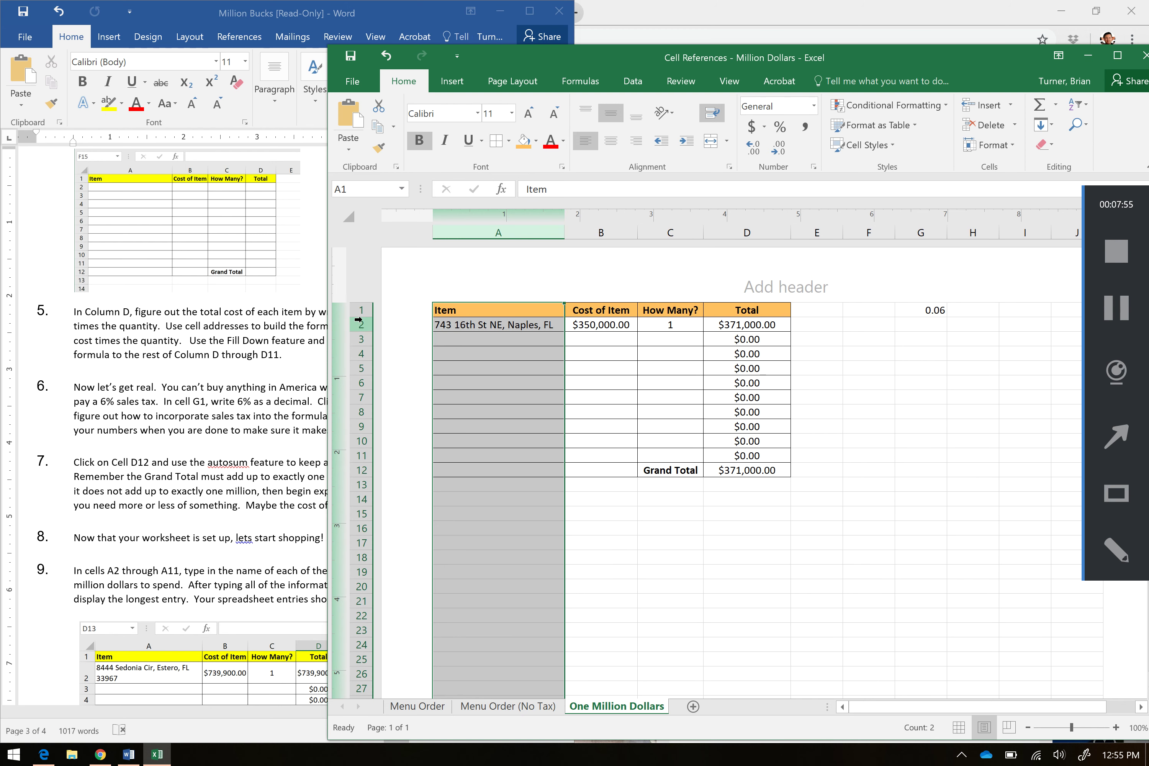
left_click_drag(362, 331, 360, 350)
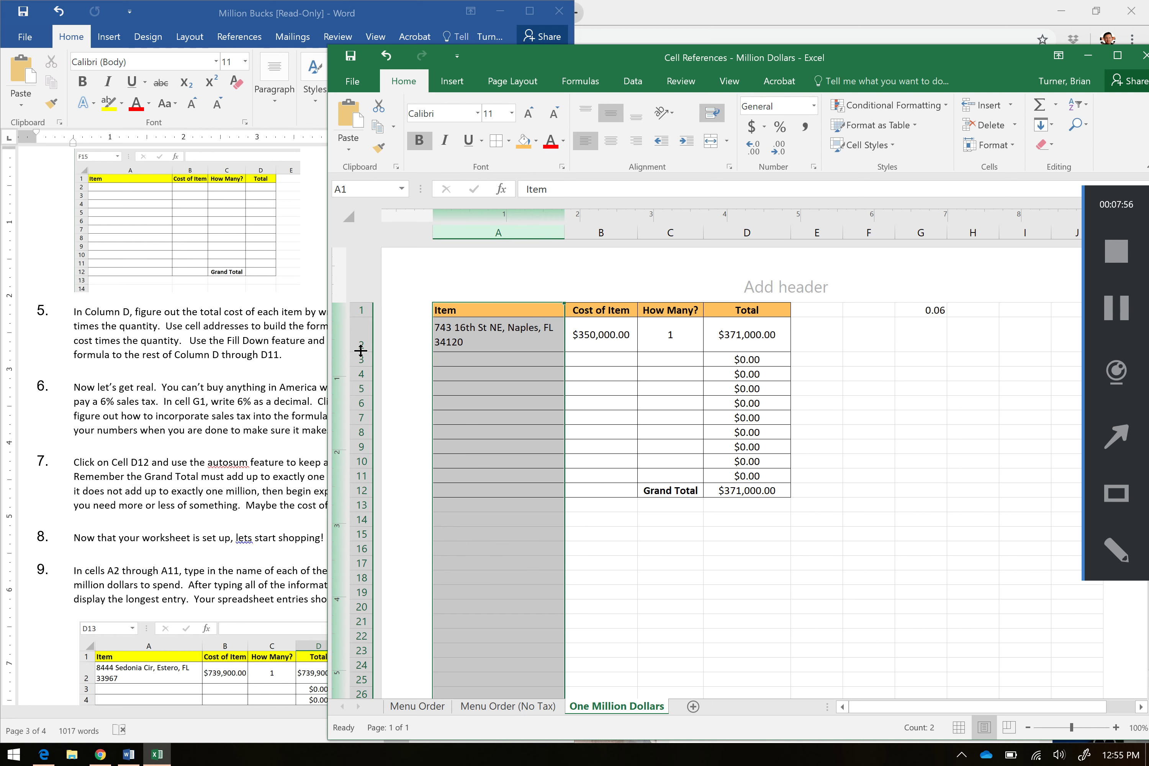
left_click(530, 334)
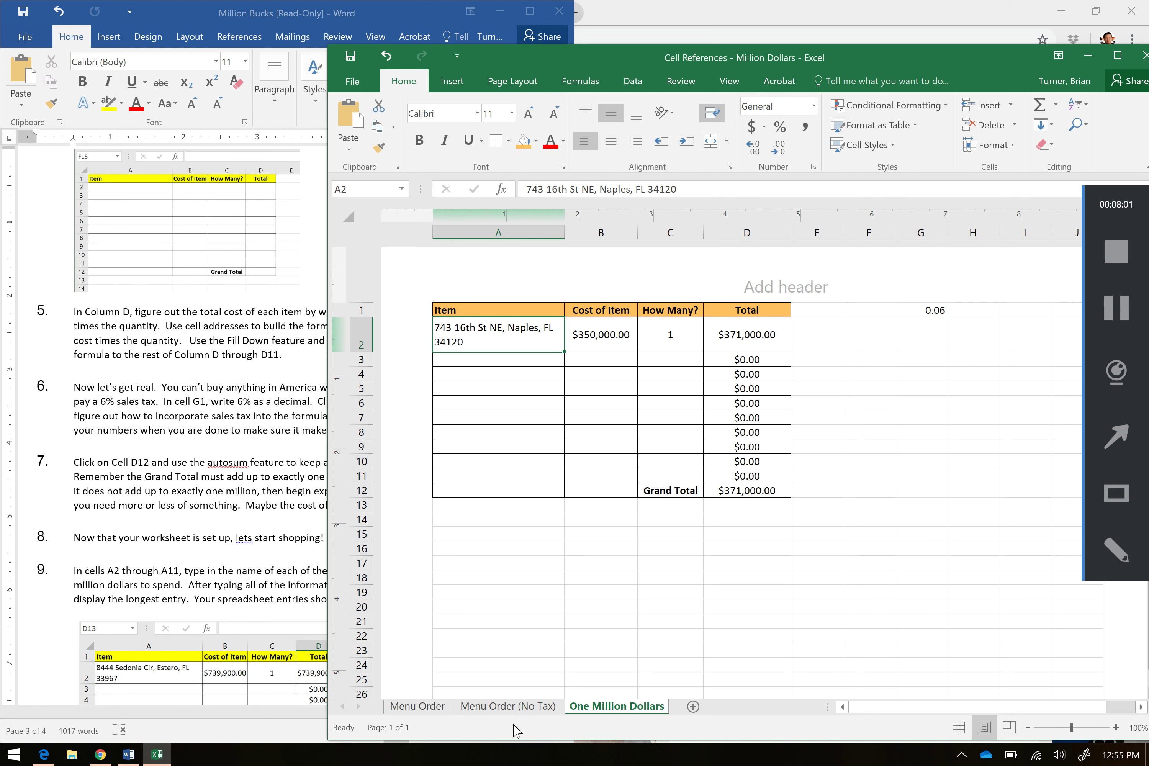
Compare the line total and sales tax formulas in E4 and D4 of the Menu Order sheet with the tax rate setup on One Million Dollars.
left_click(440, 710)
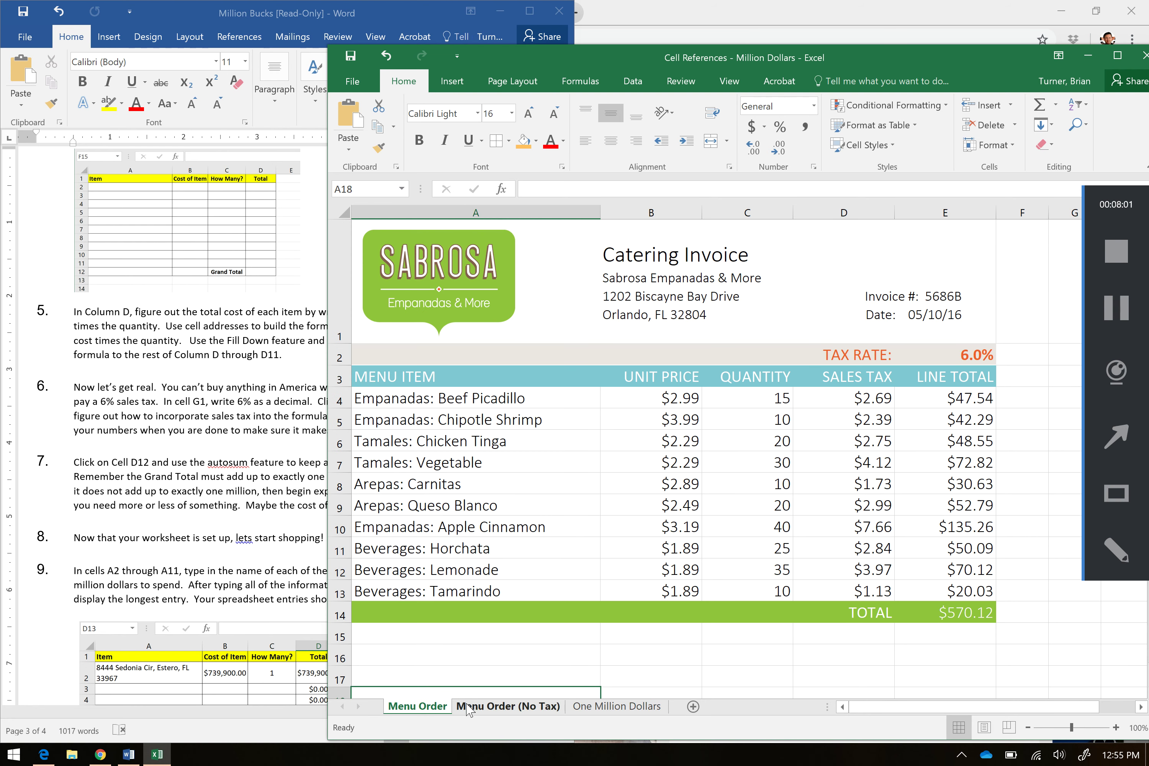
left_click(620, 708)
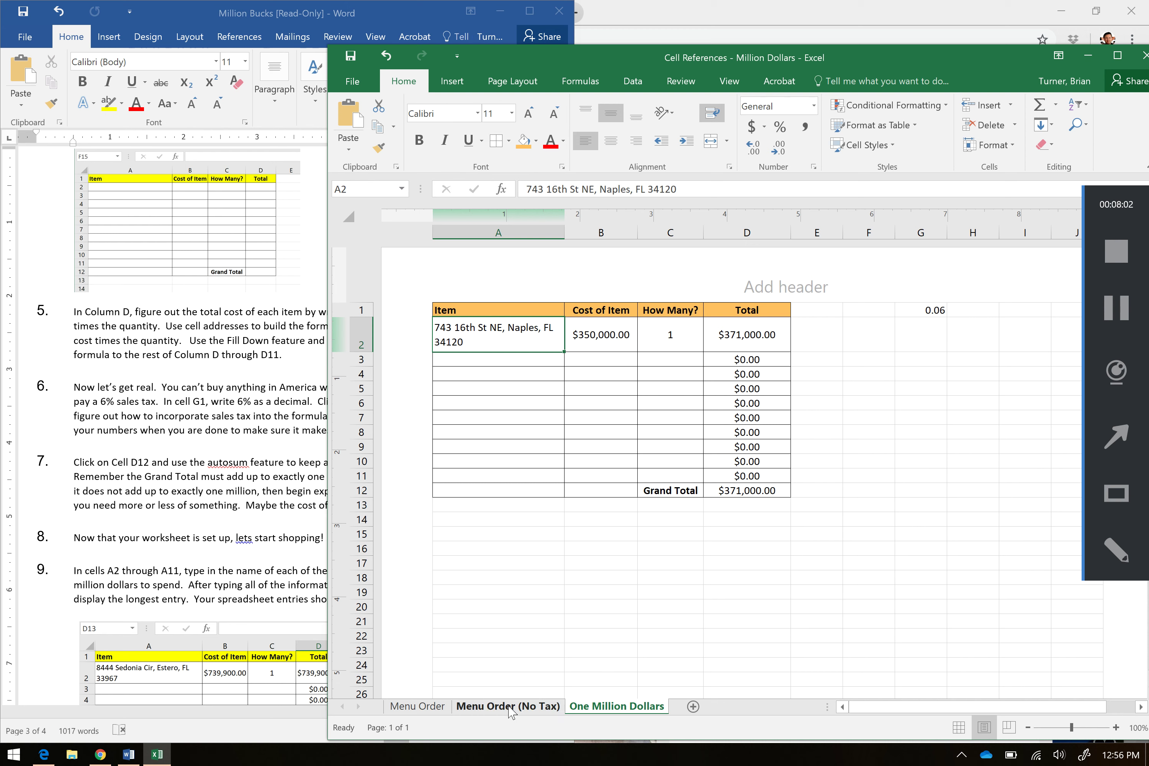
left_click(936, 310)
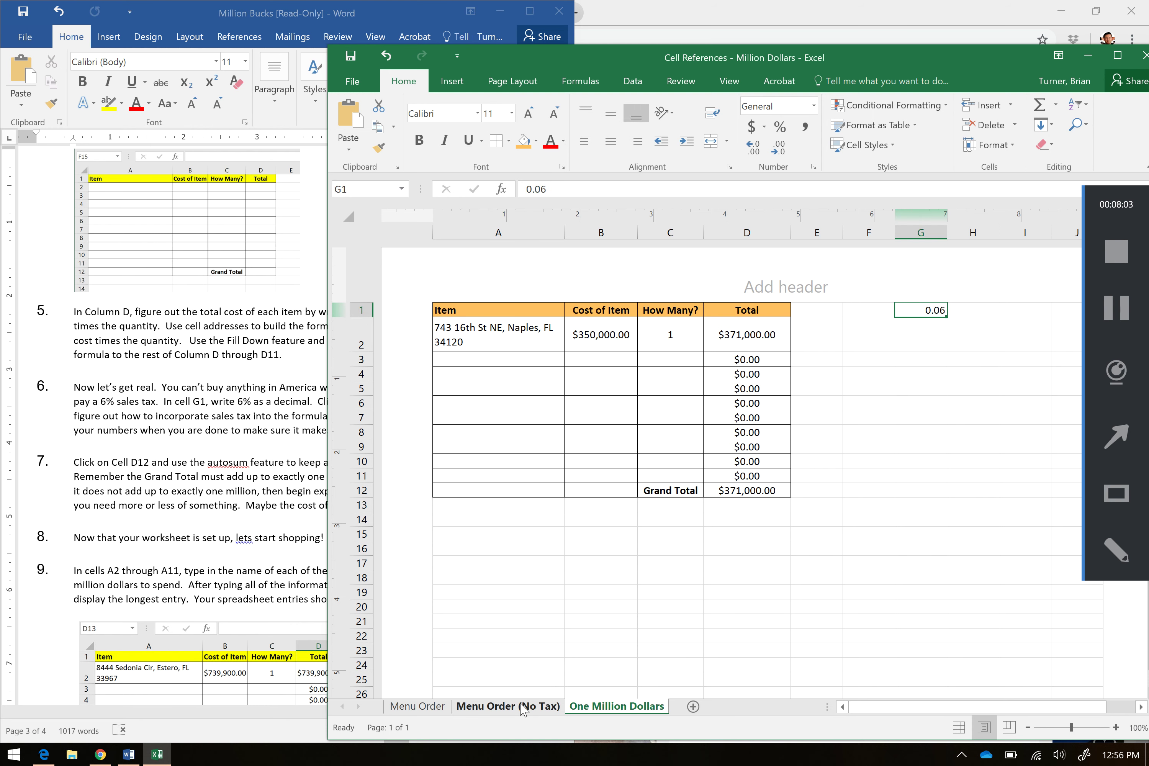
left_click(417, 705)
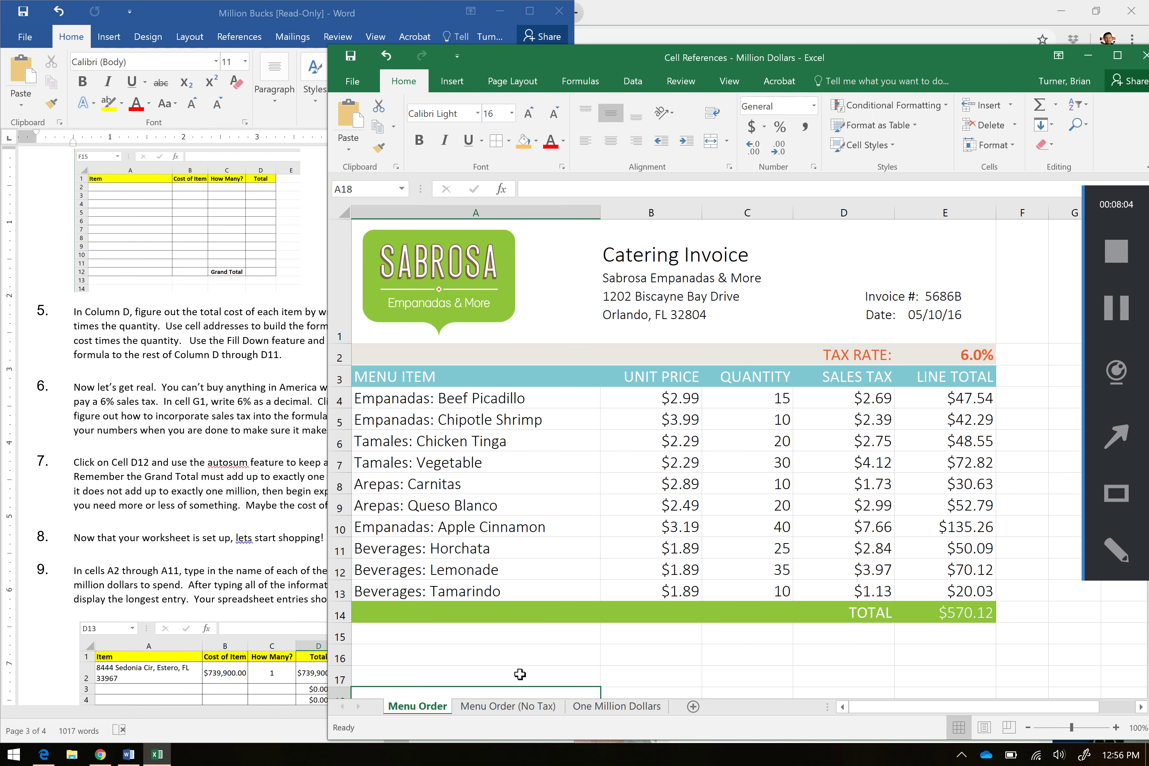
left_click(963, 399)
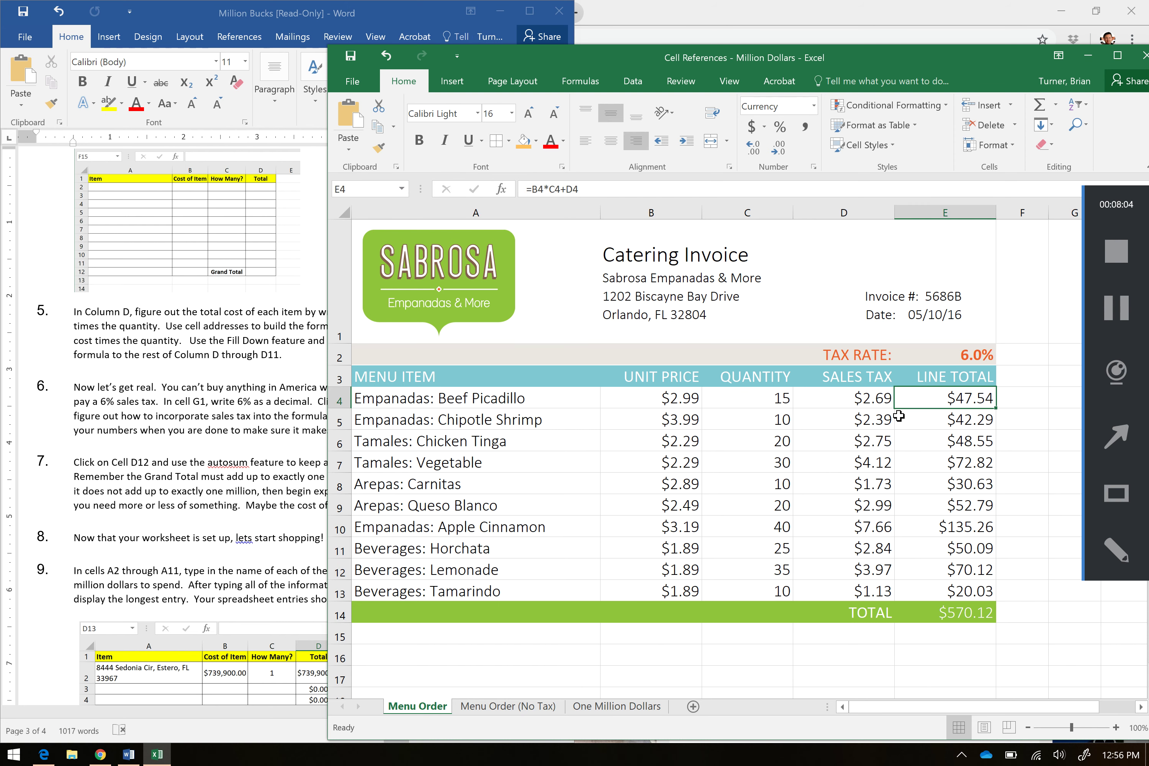
left_click(872, 398)
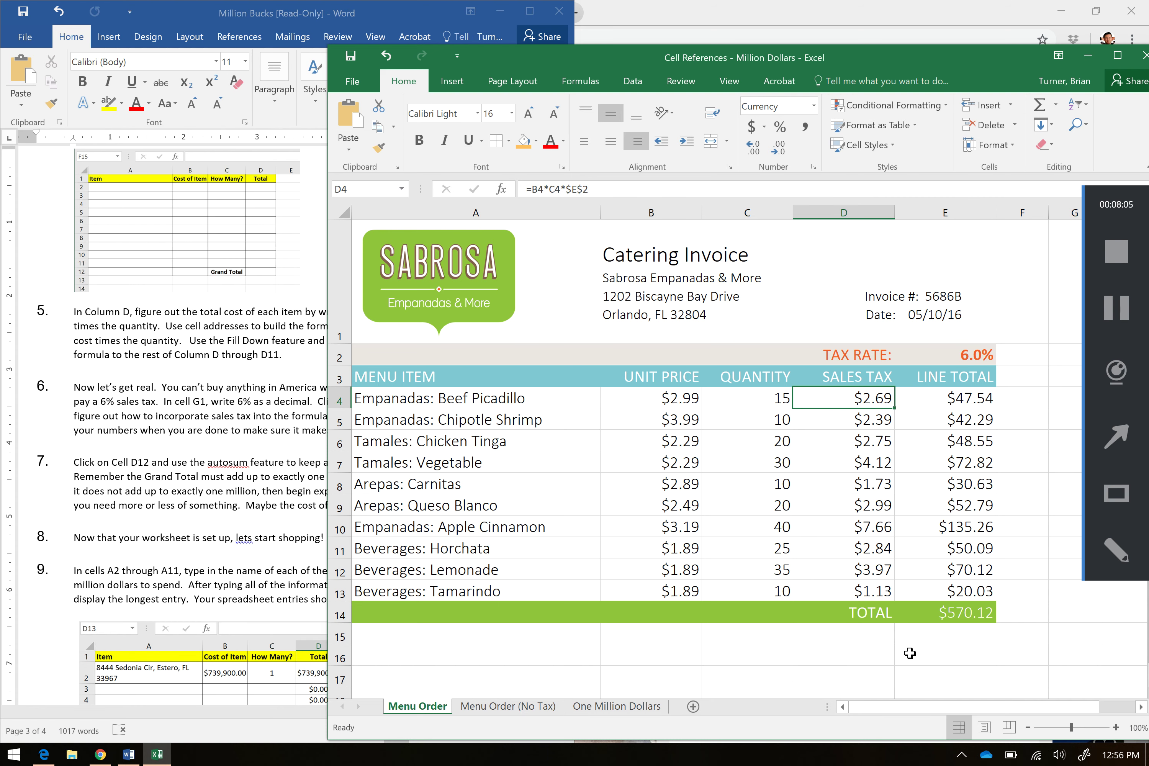
left_click(613, 709)
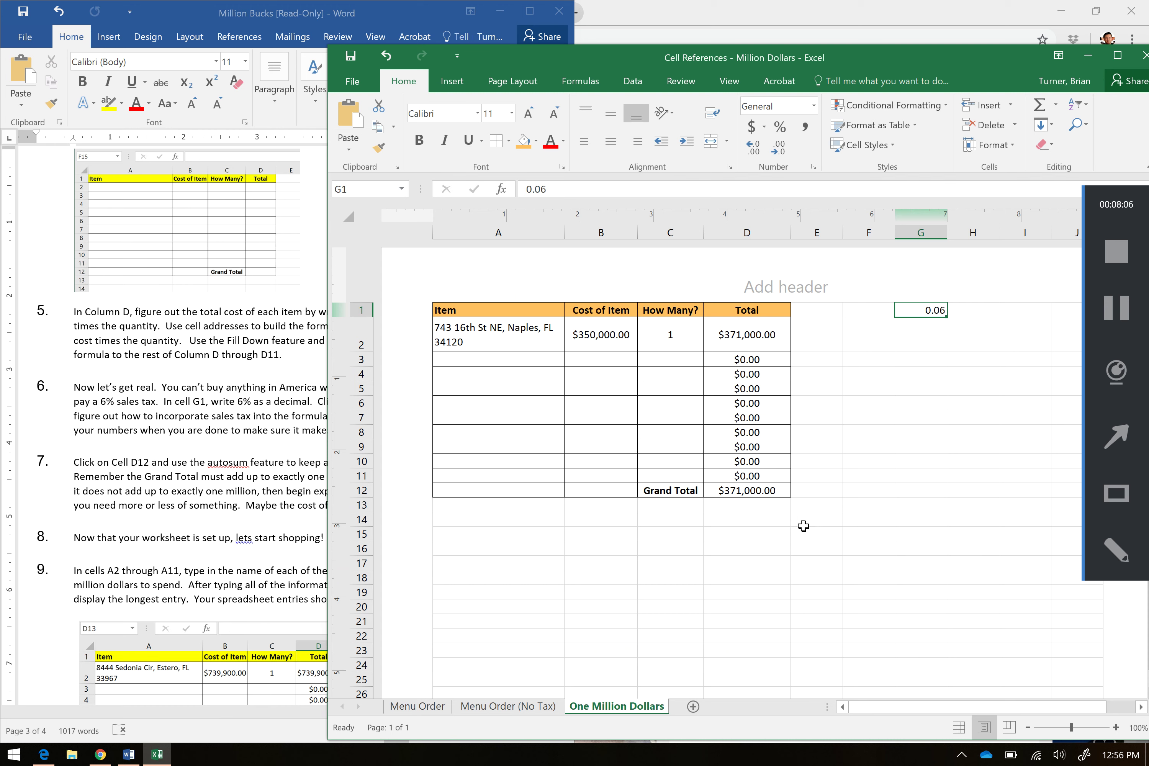
Check the range of empty item cells from A3 through A11 on the One Million Dollars sheet.
left_click(507, 359)
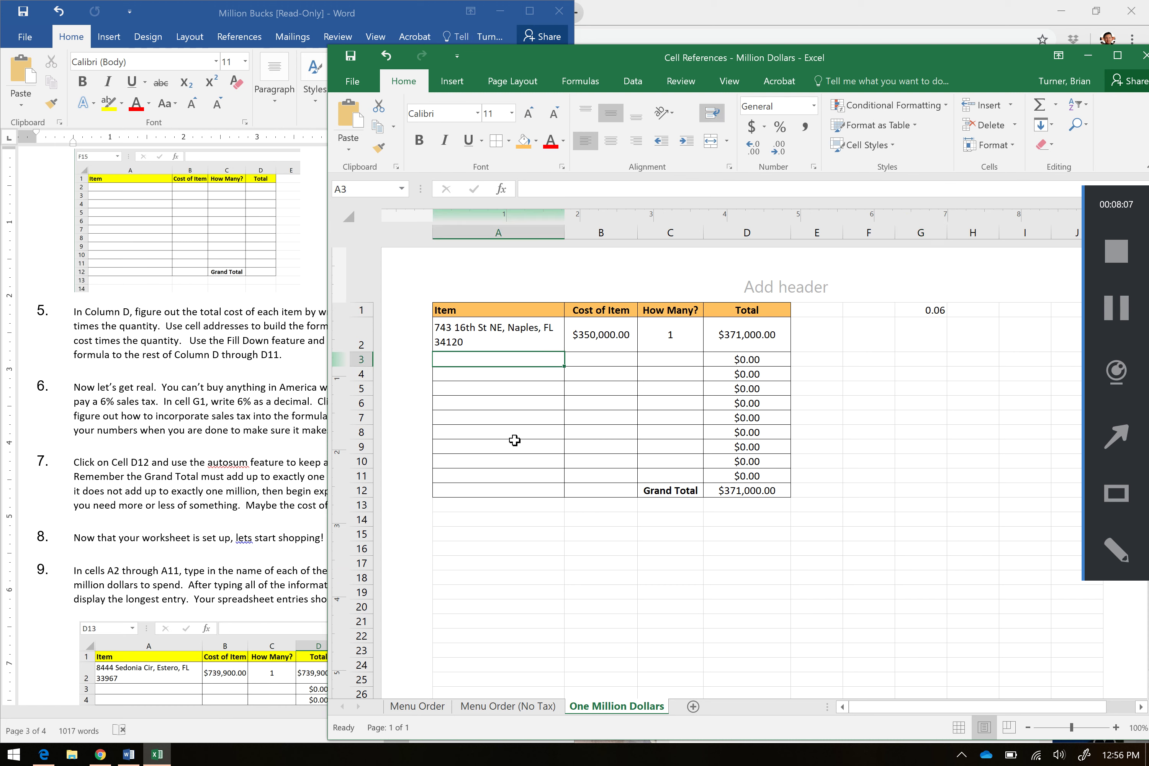
left_click(526, 472)
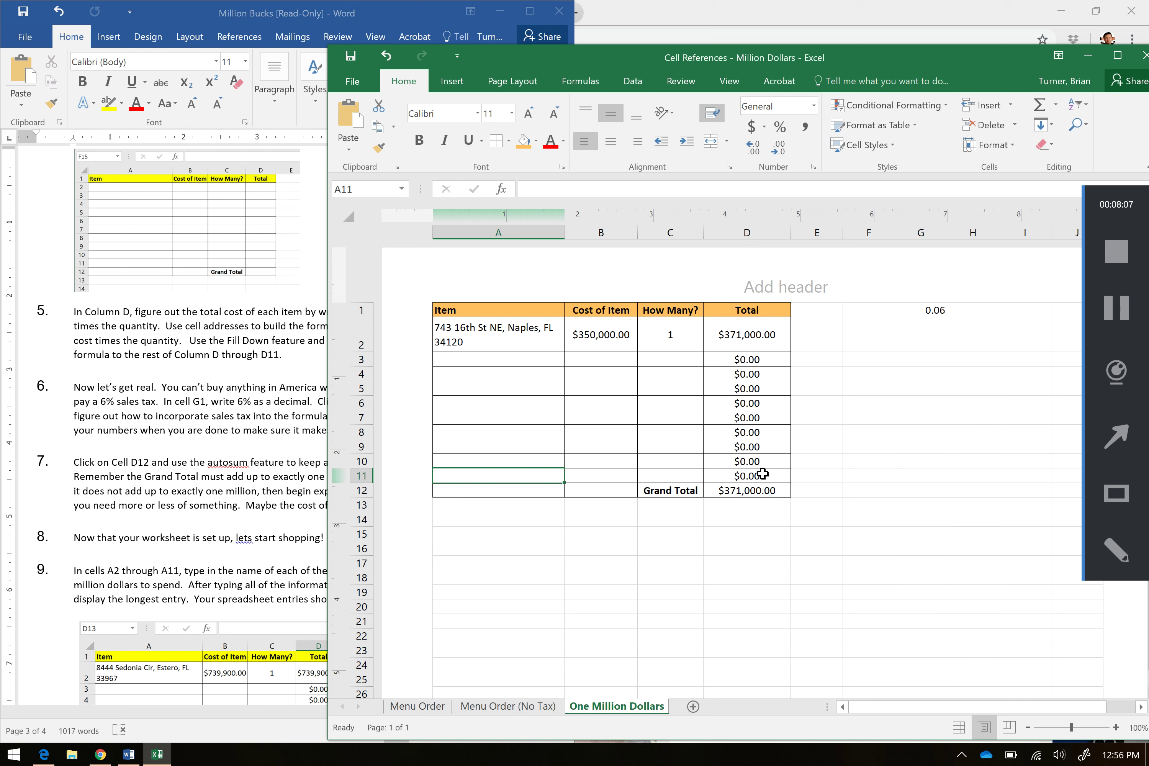